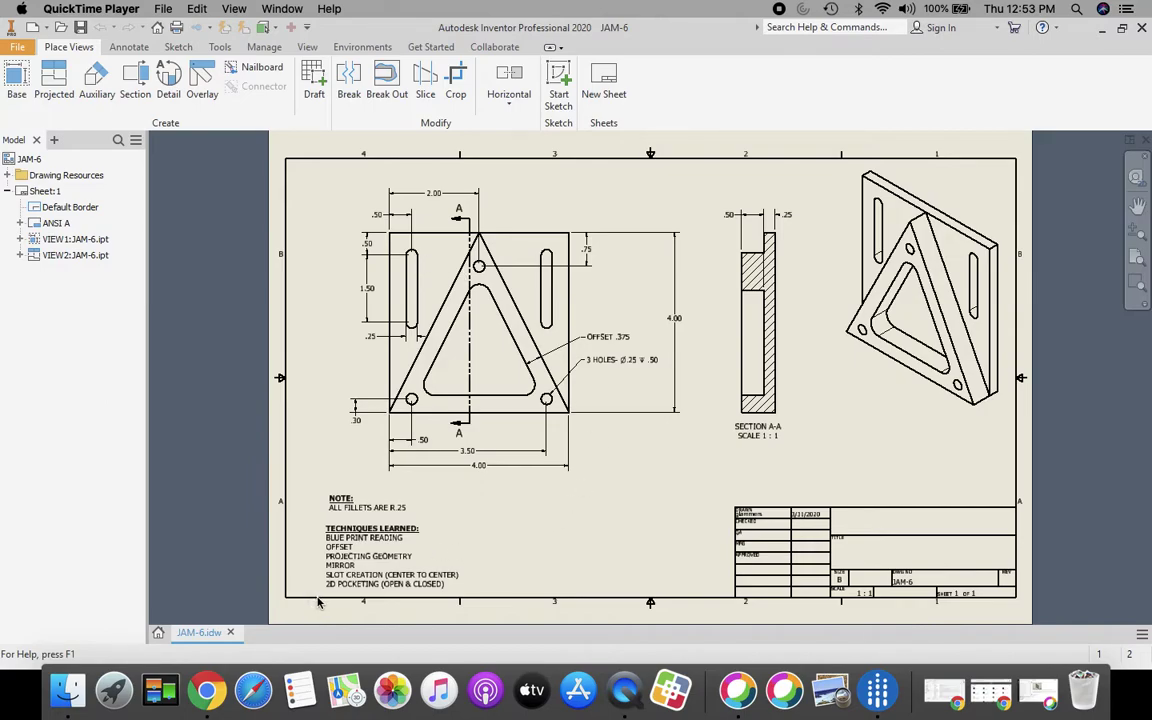
Zoom in on the JAM-6 Techniques Learned note, then show the whole drawing sheet again.
scroll(318, 602, down, 6)
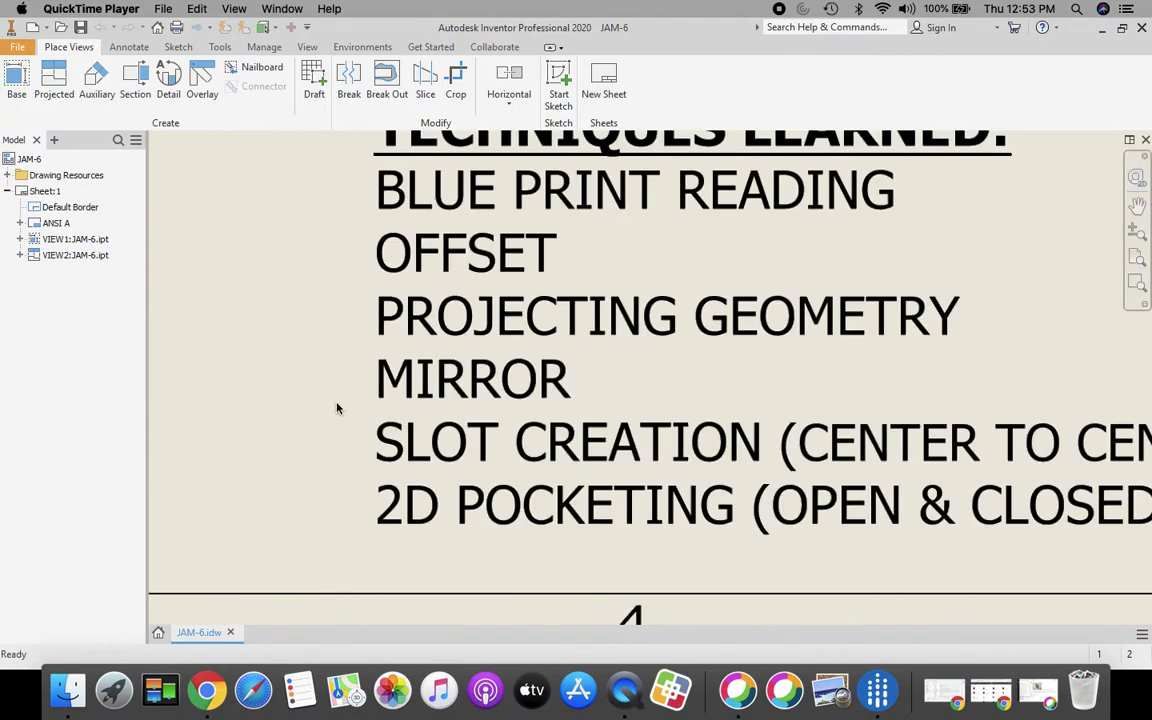
scroll(337, 408, up, 2)
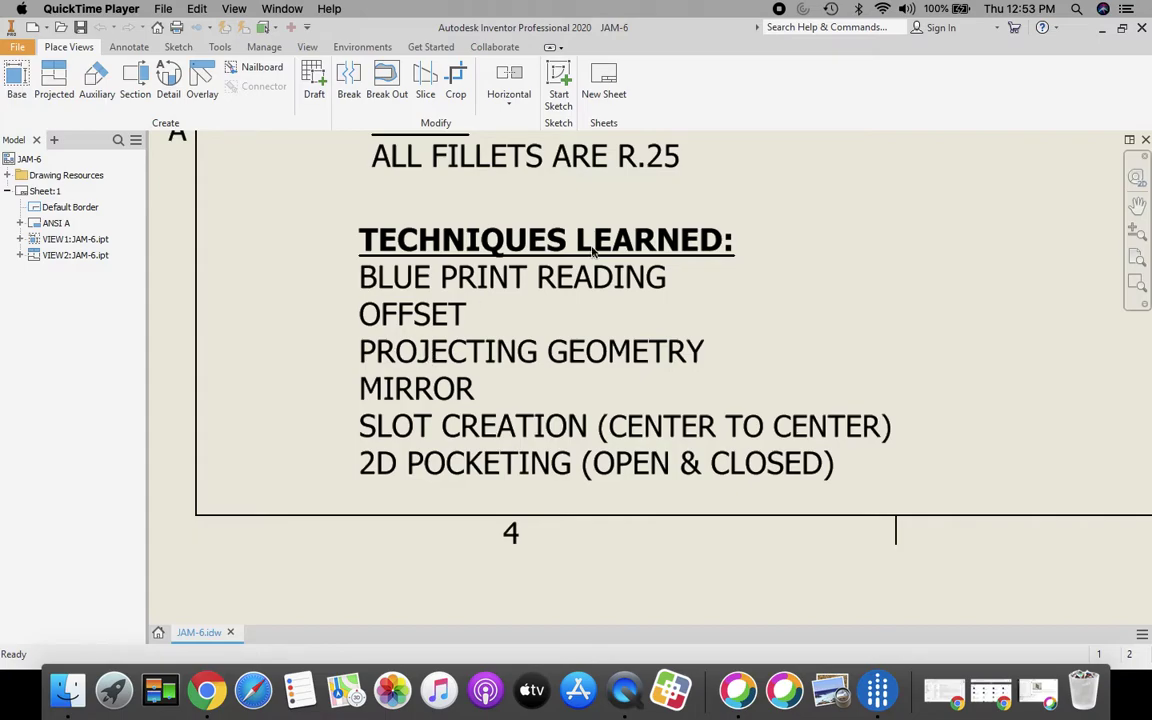
click(1132, 260)
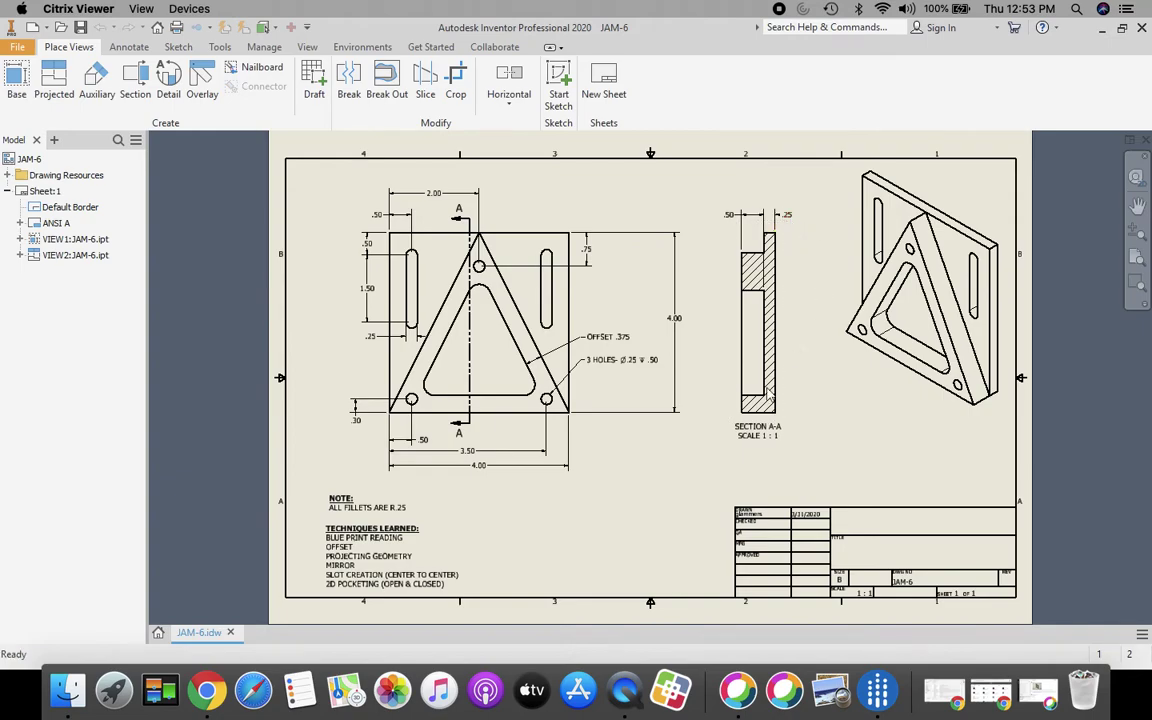
Create a new part from the Standard.ipt template.
click(158, 633)
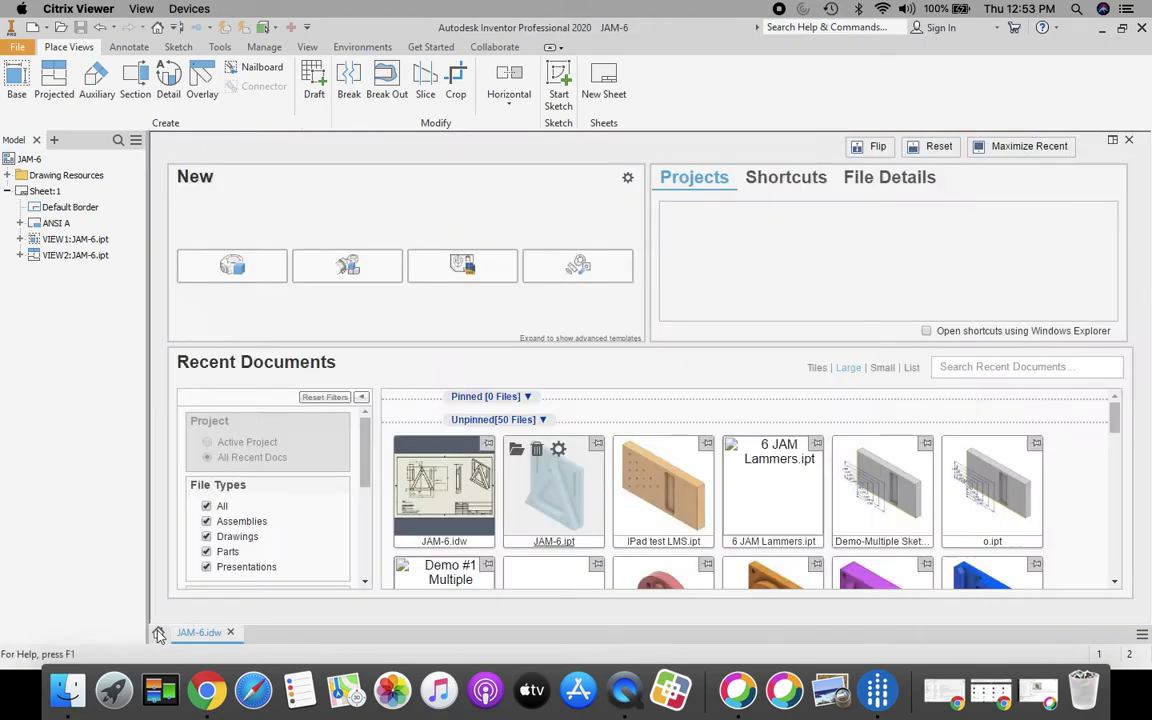
click(20, 78)
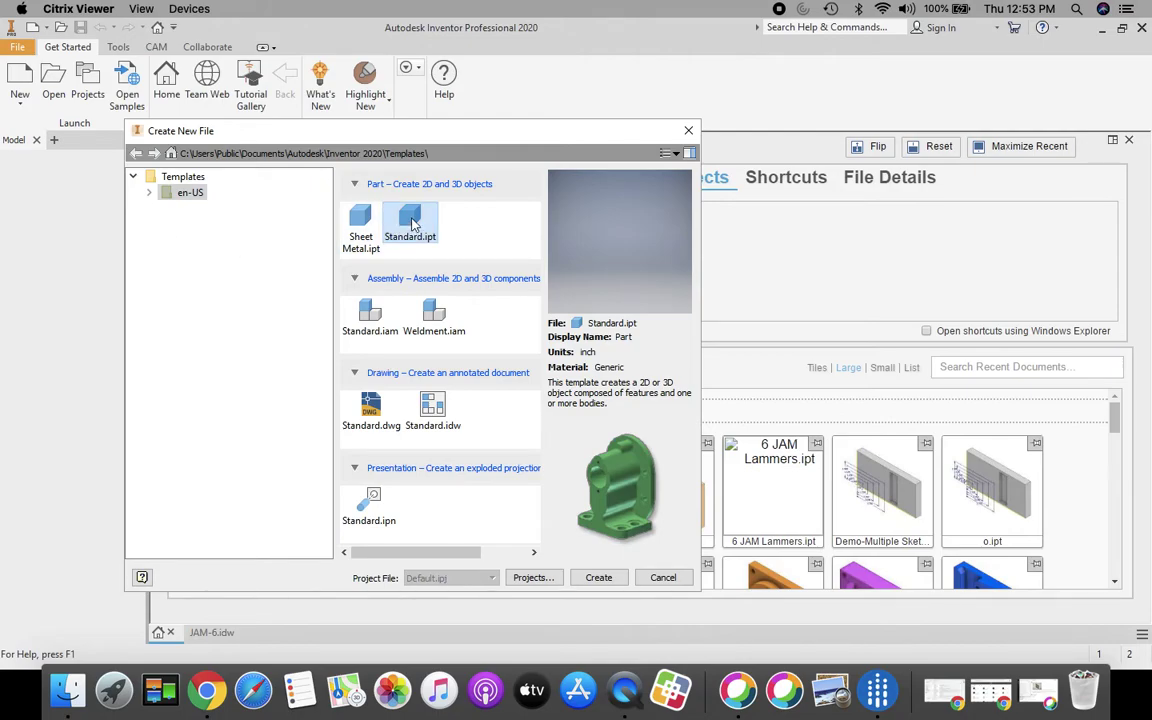
click(590, 578)
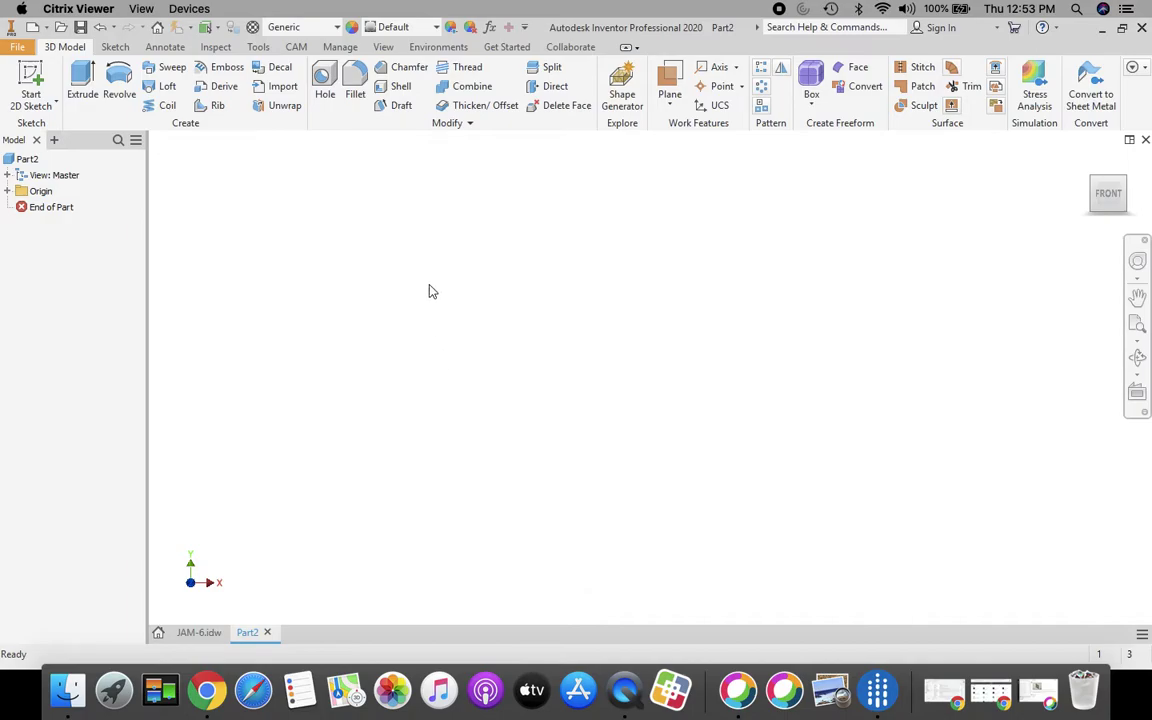
On the XY plane, sketch a 4 × 4 in square from the origin and finish the sketch.
click(36, 80)
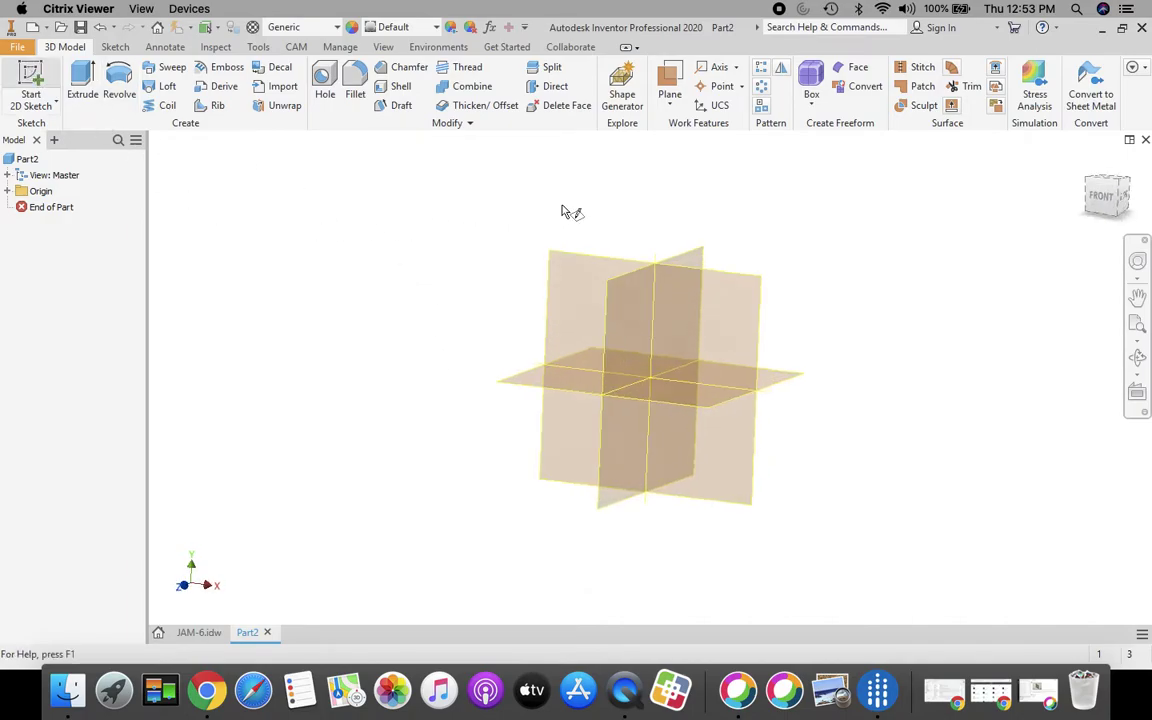
click(524, 218)
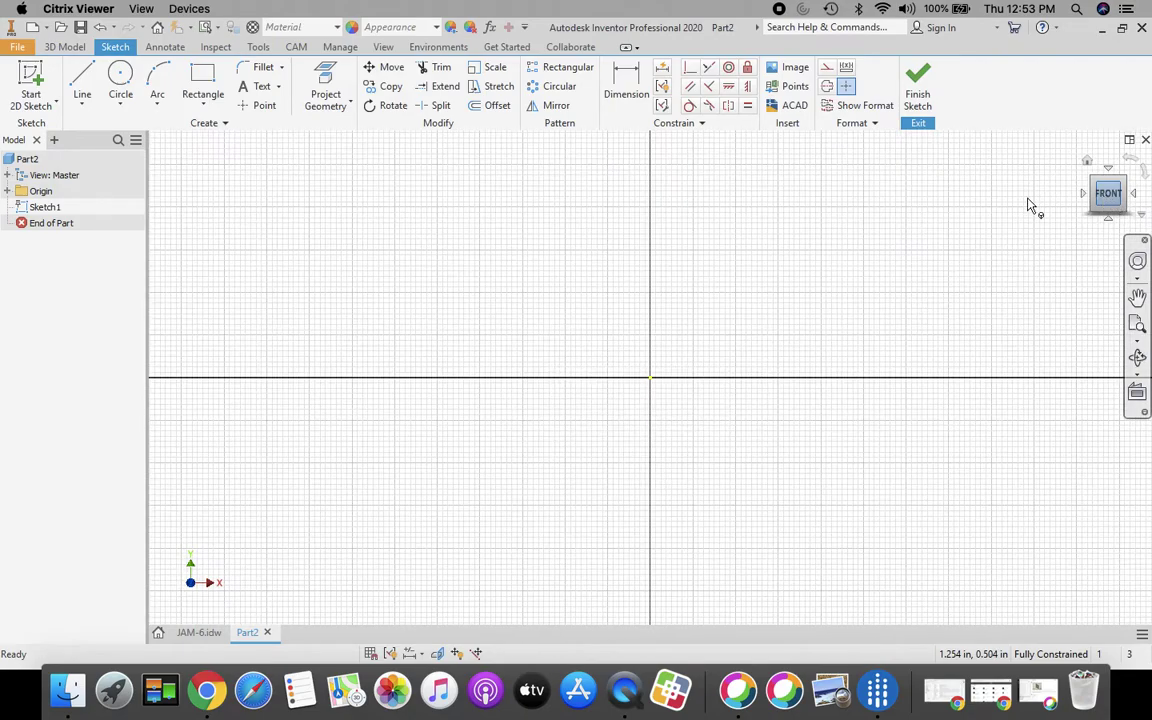
click(202, 80)
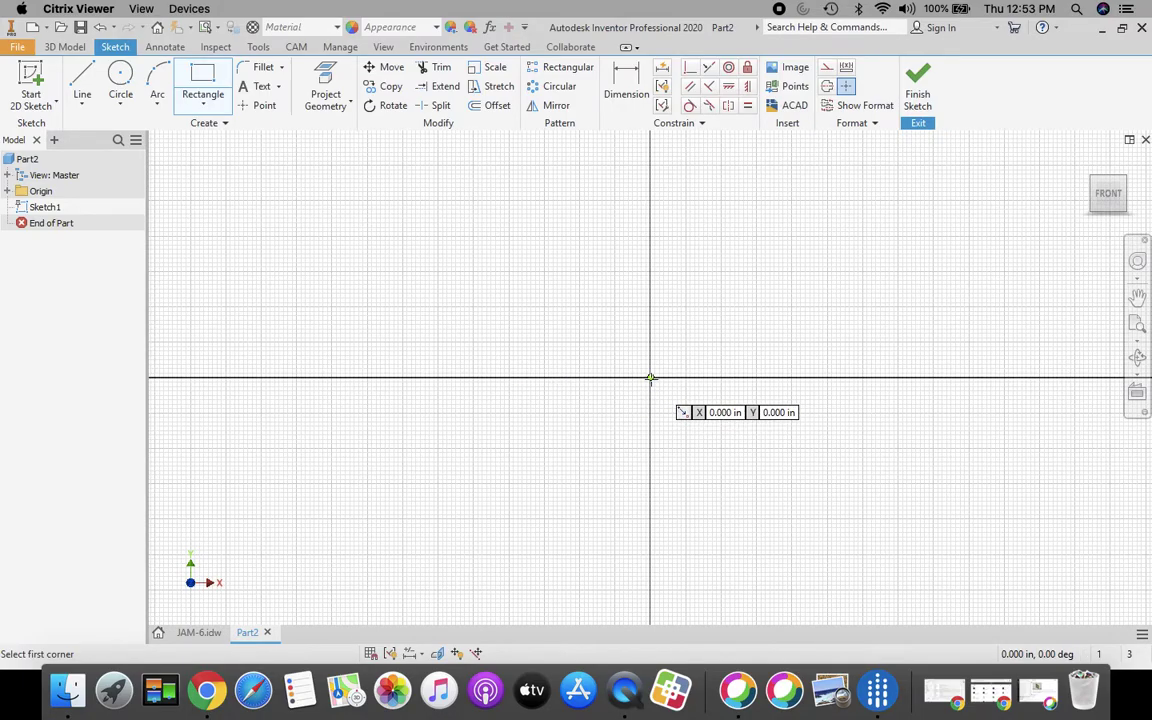
click(650, 378)
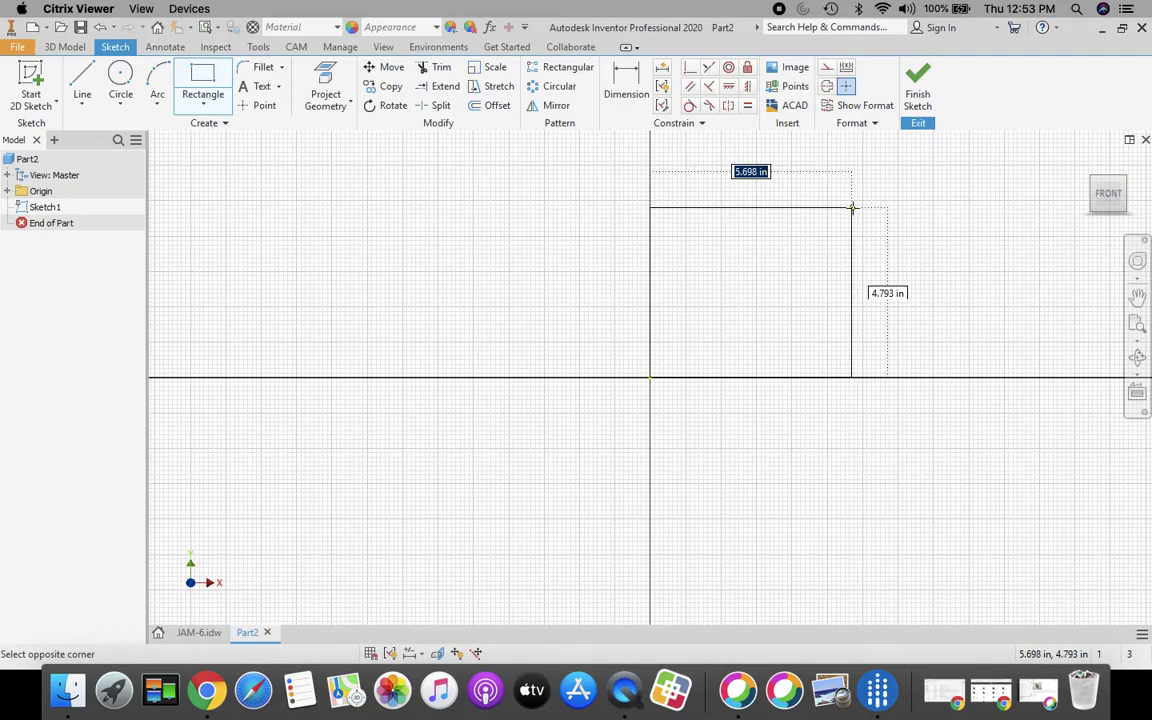
text(4)
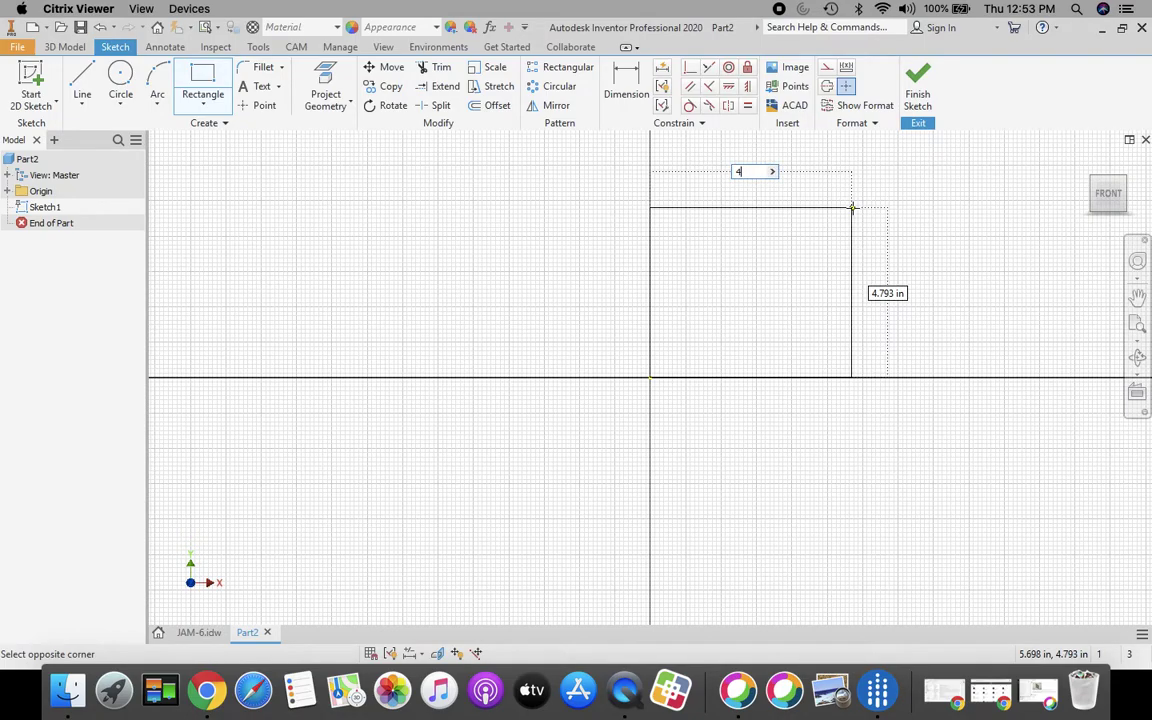
key(Tab)
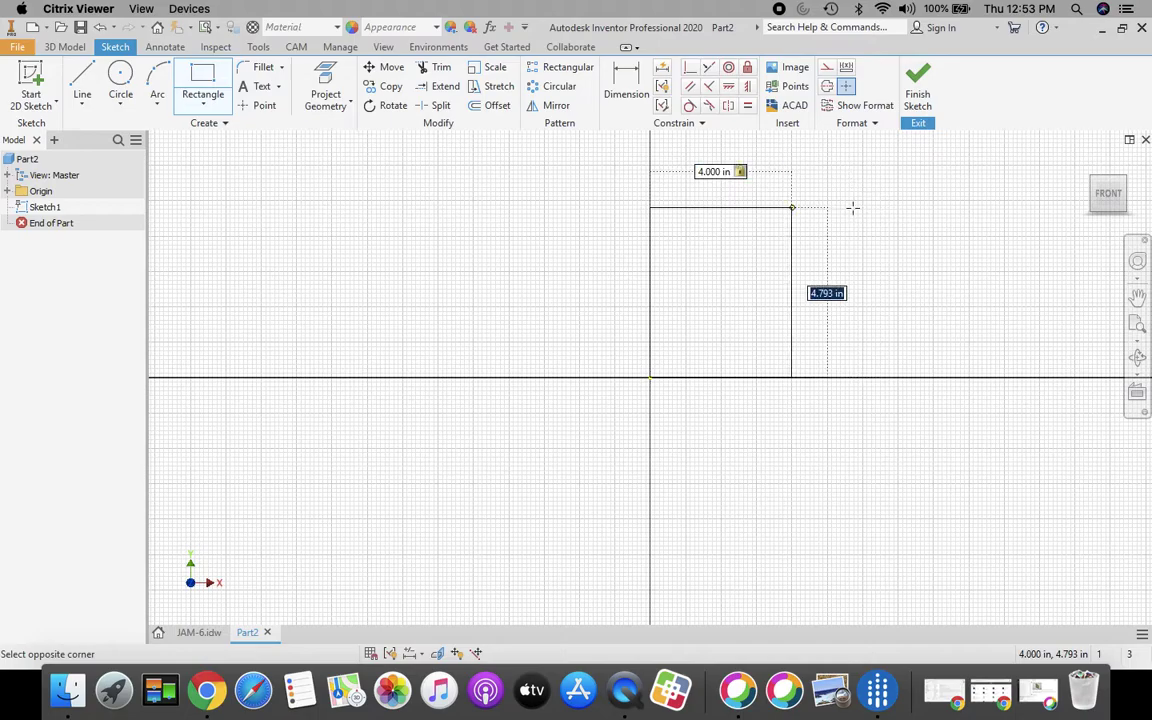
text(4)
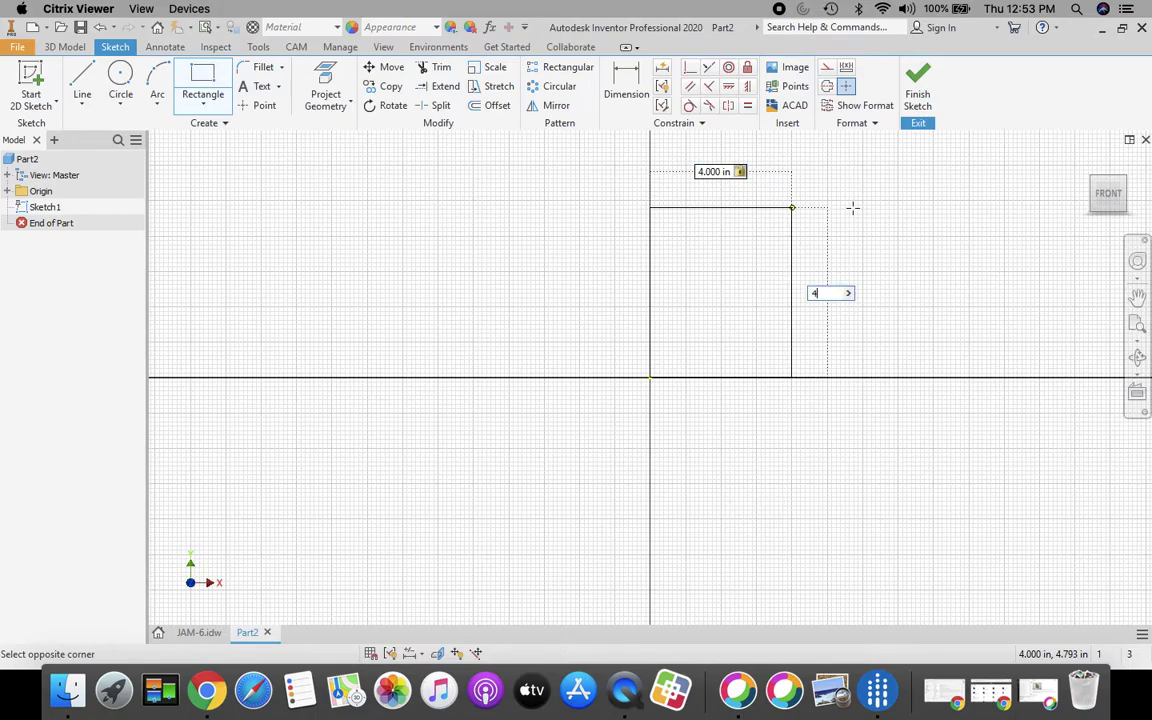
key(Tab)
key(Return)
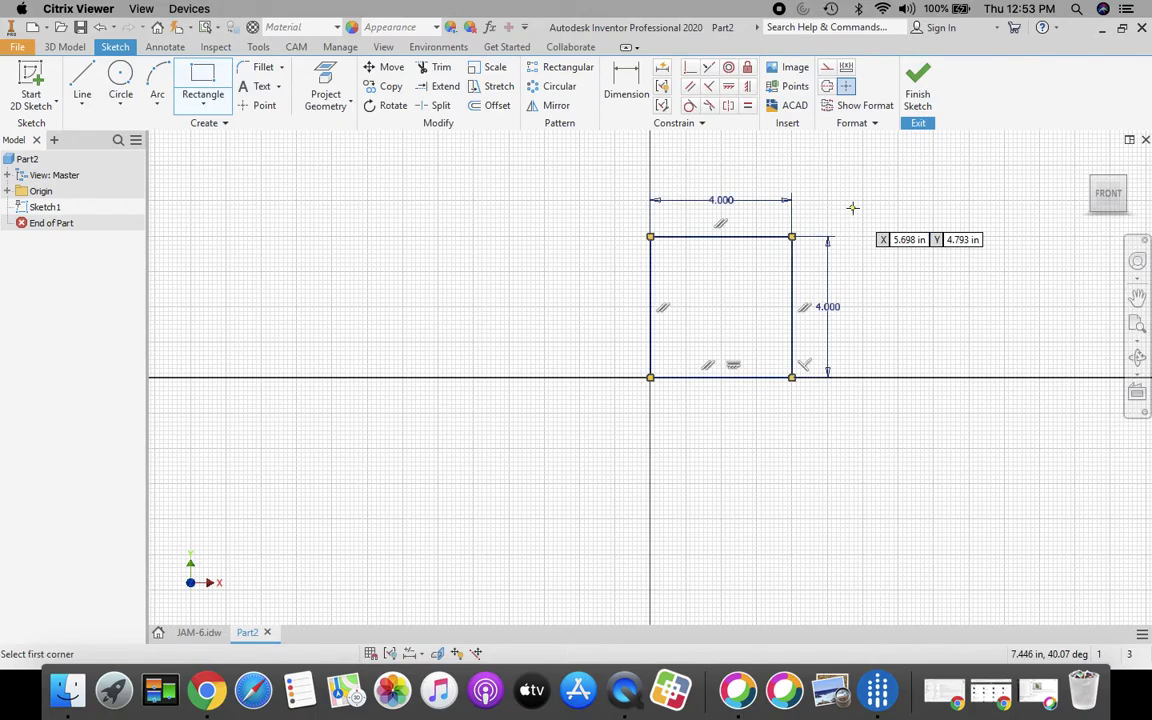
click(920, 84)
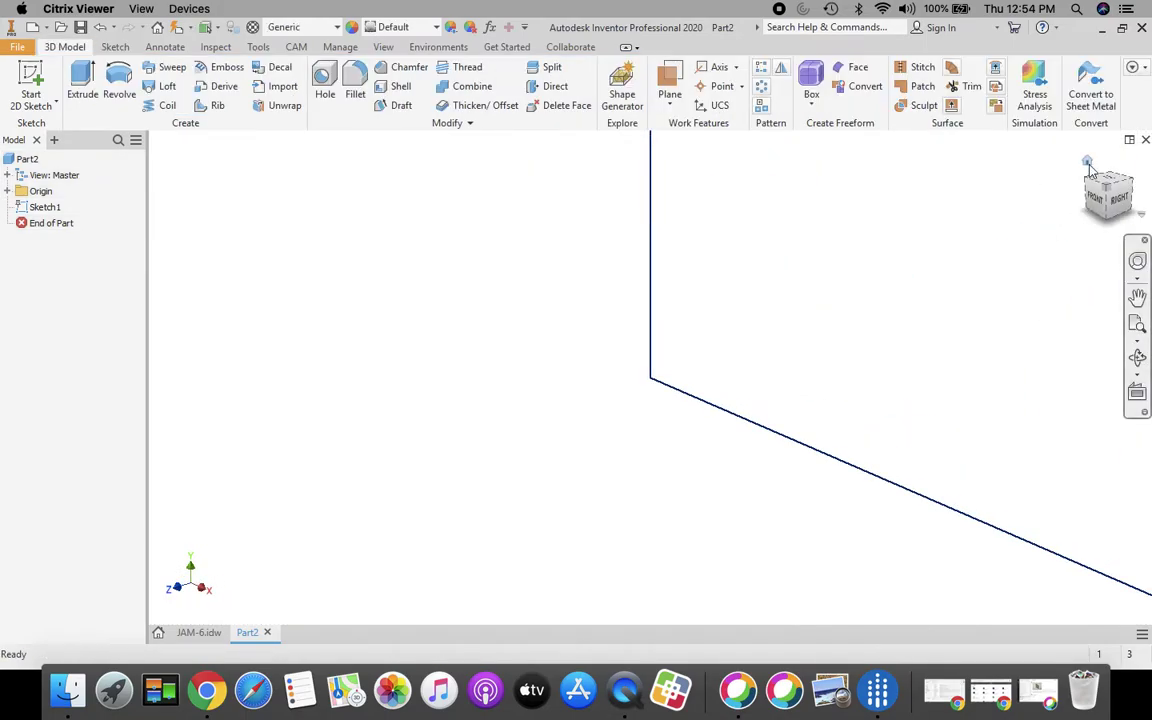
Extrude the square 0.25 in in the flipped direction, then switch to the JAM-6 drawing.
click(1088, 164)
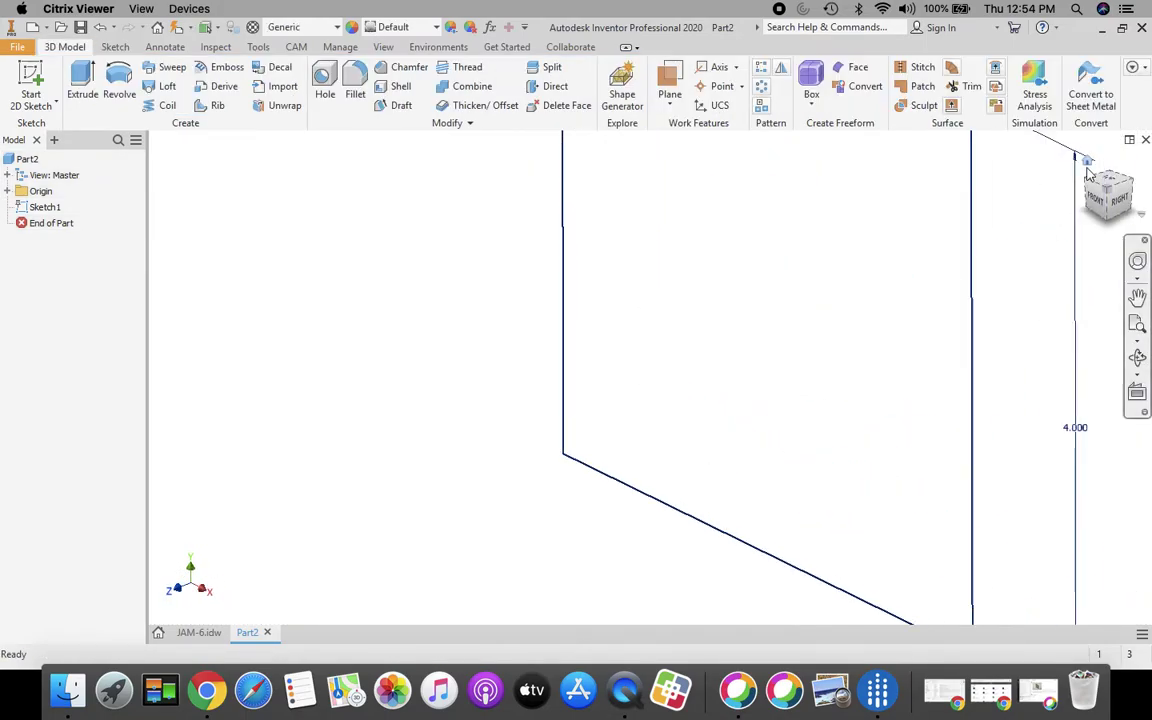
click(85, 82)
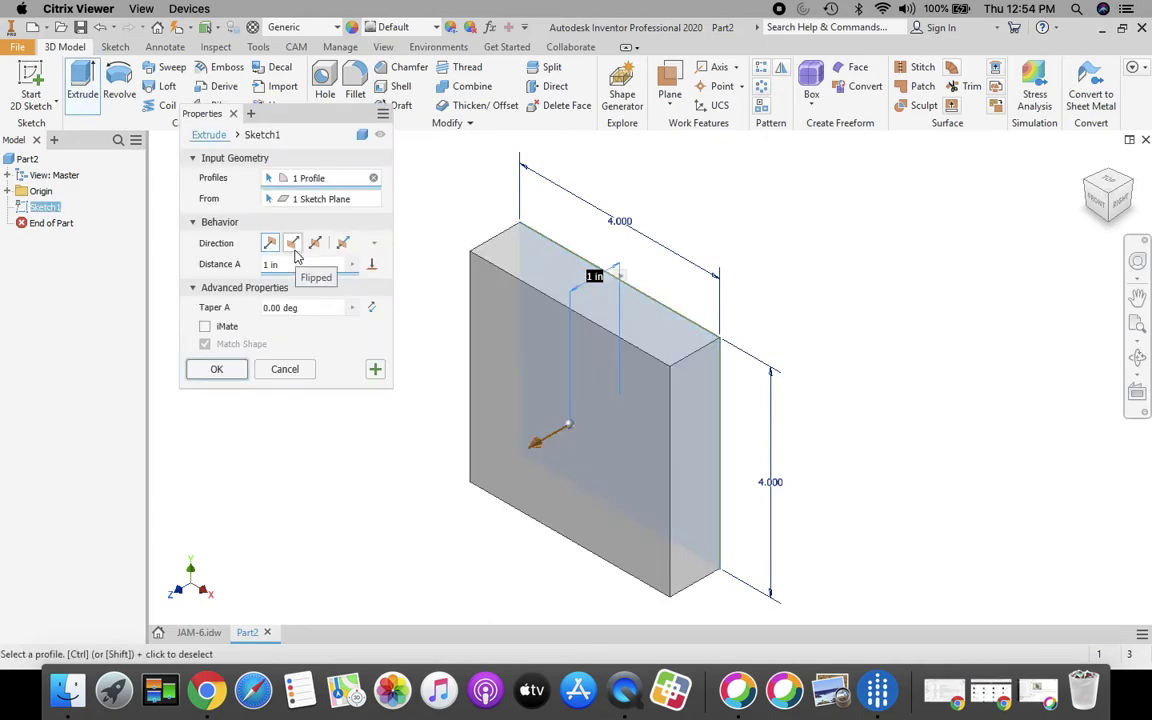
click(293, 245)
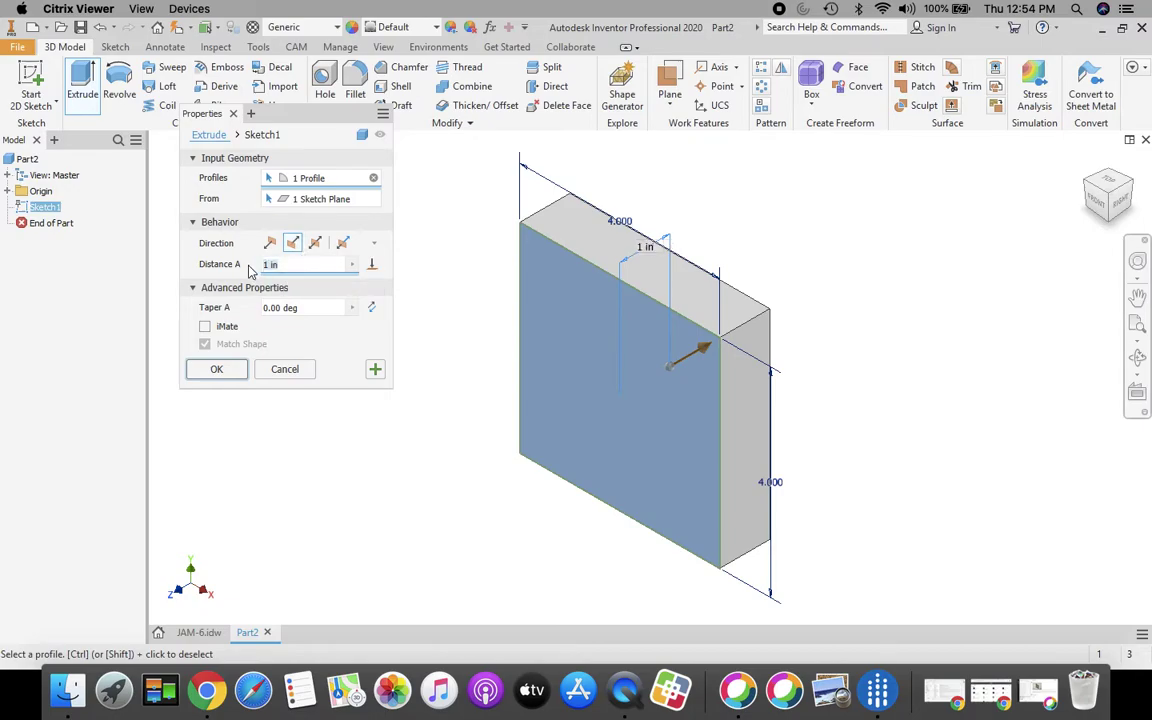
text(.25)
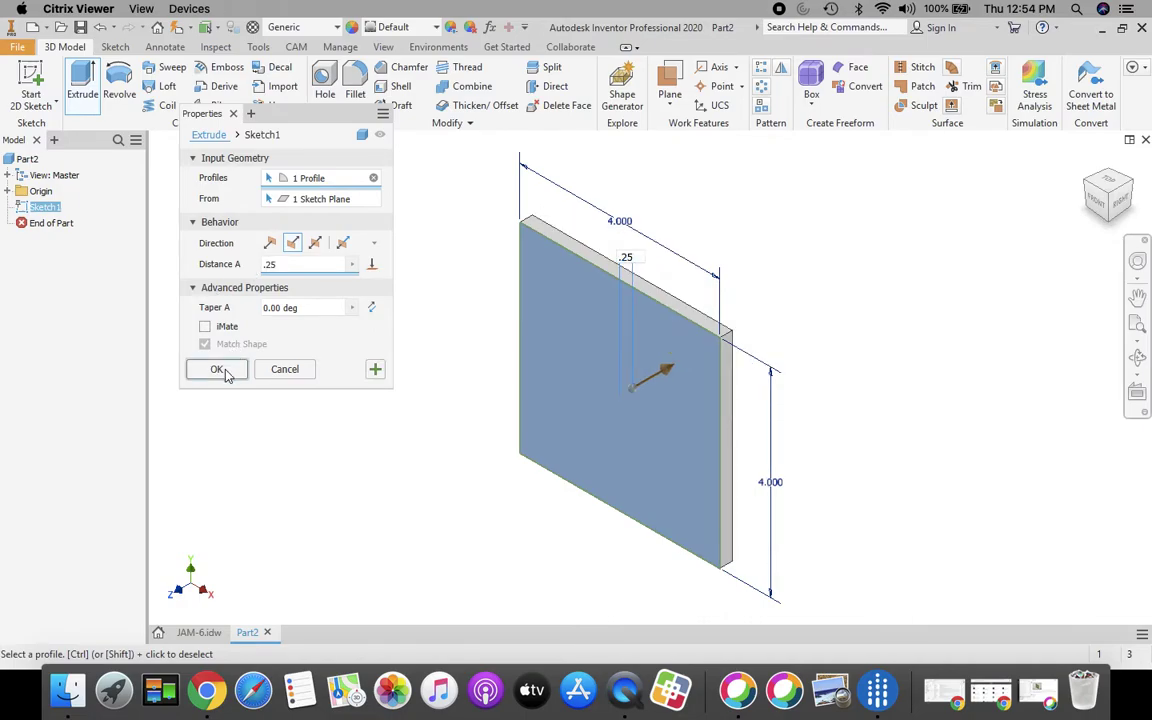
click(223, 372)
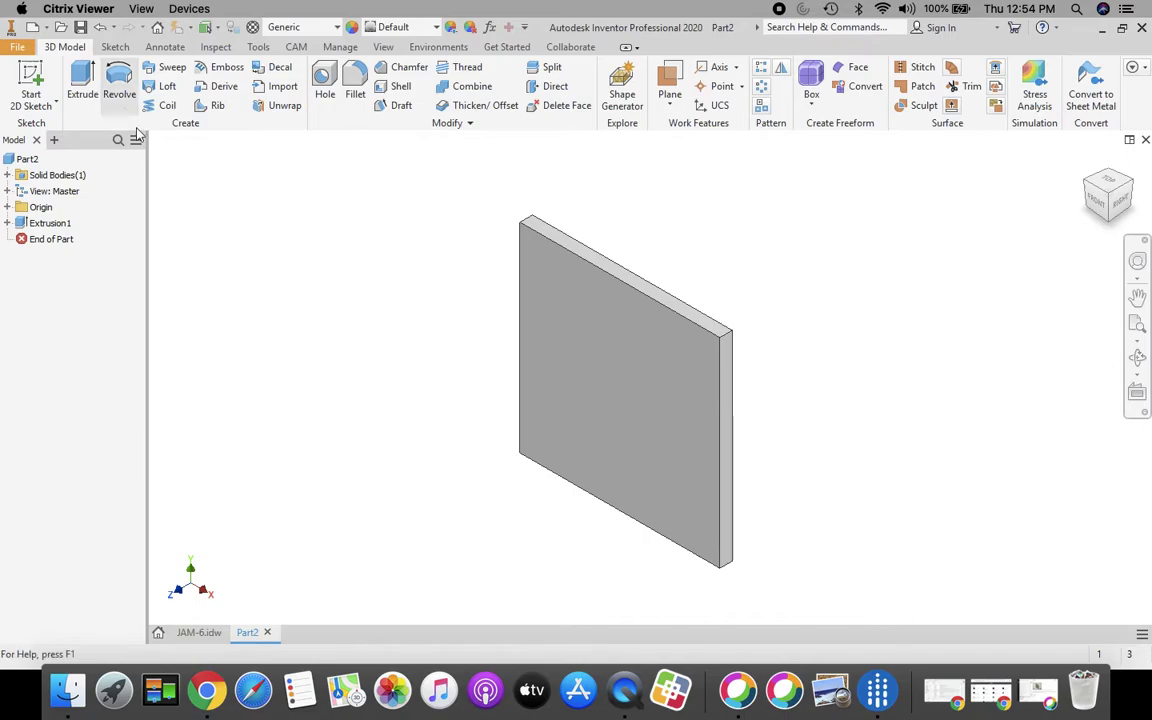
click(190, 632)
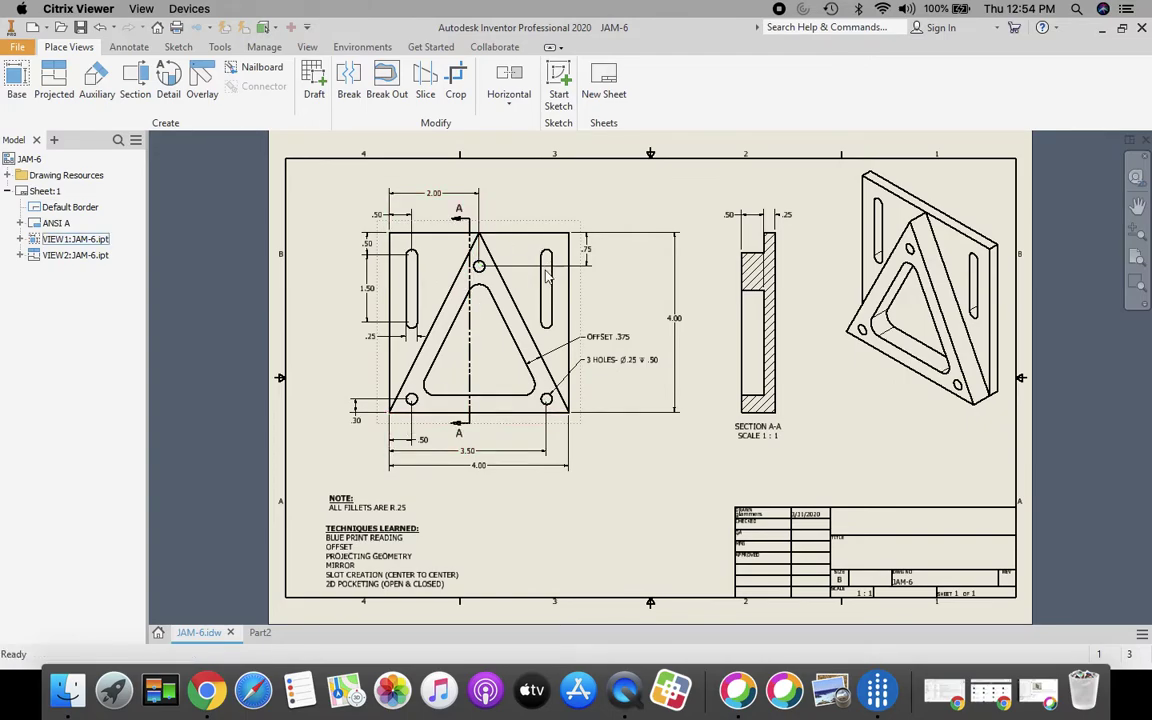
In Part2, sketch on the plate's front face and project its square outline into Sketch2.
click(259, 632)
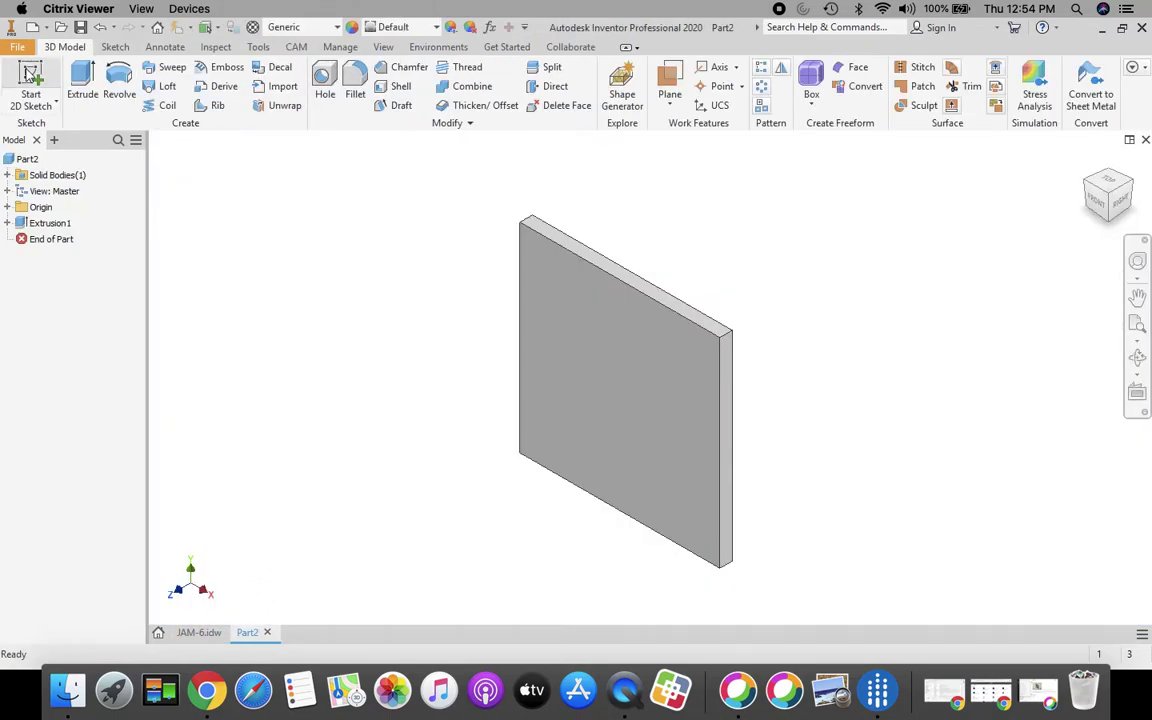
click(31, 90)
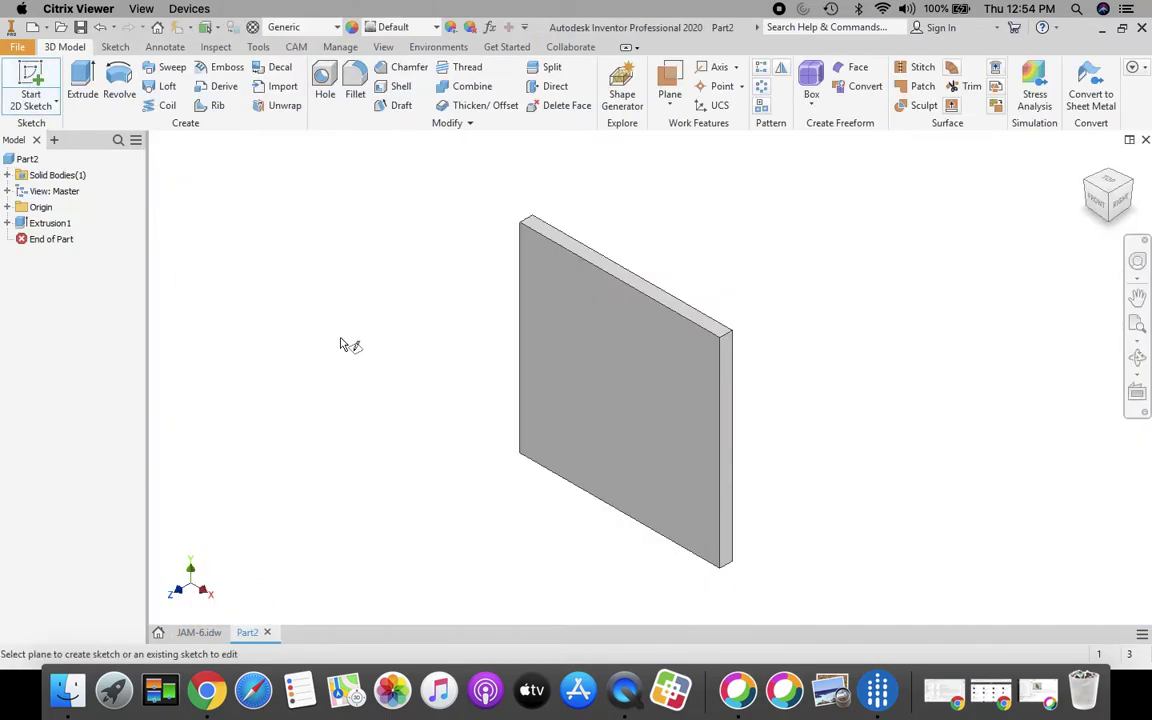
click(537, 452)
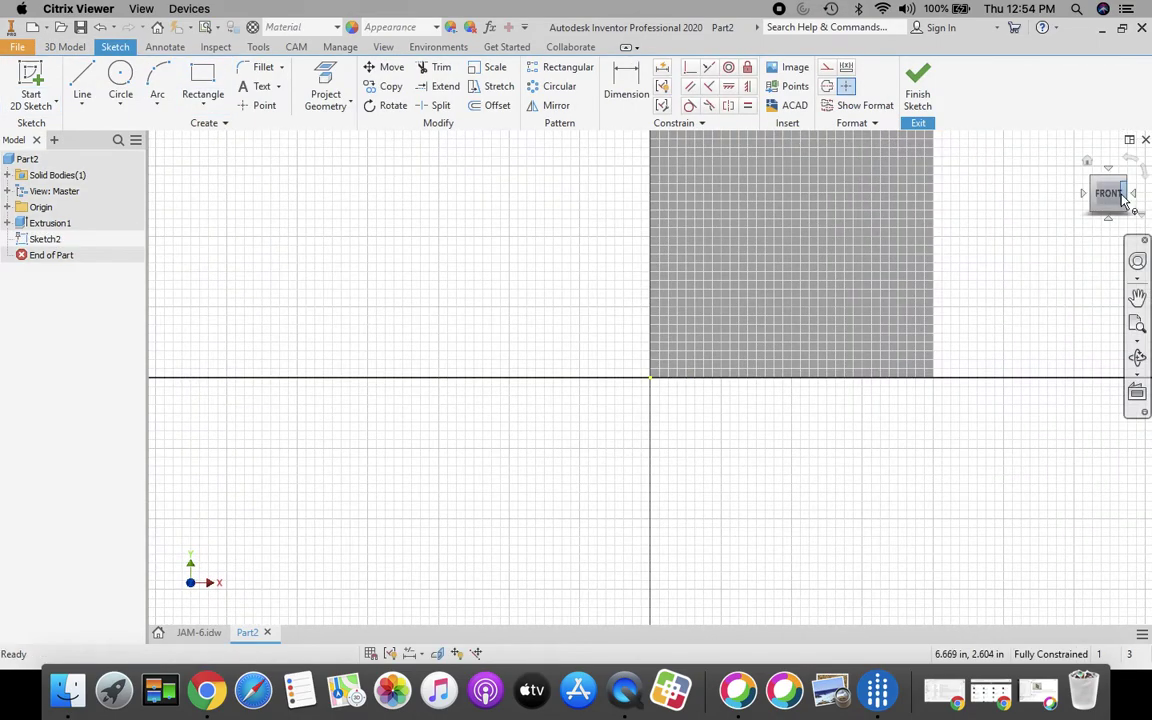
click(1108, 200)
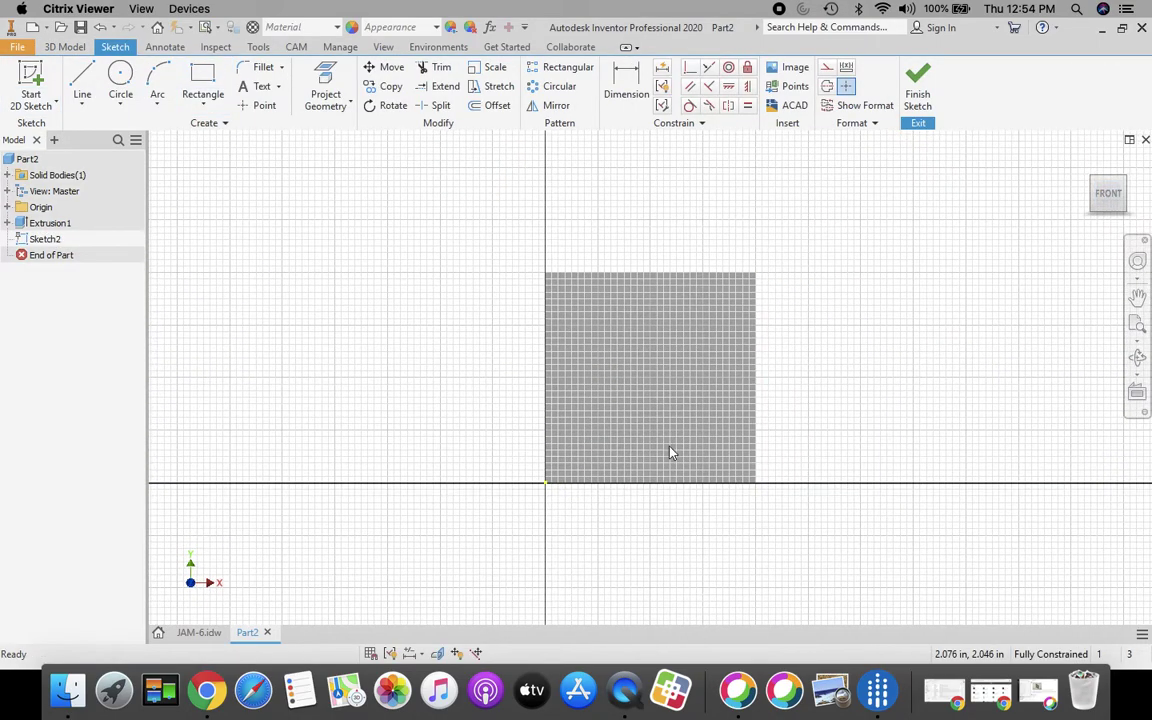
click(1137, 328)
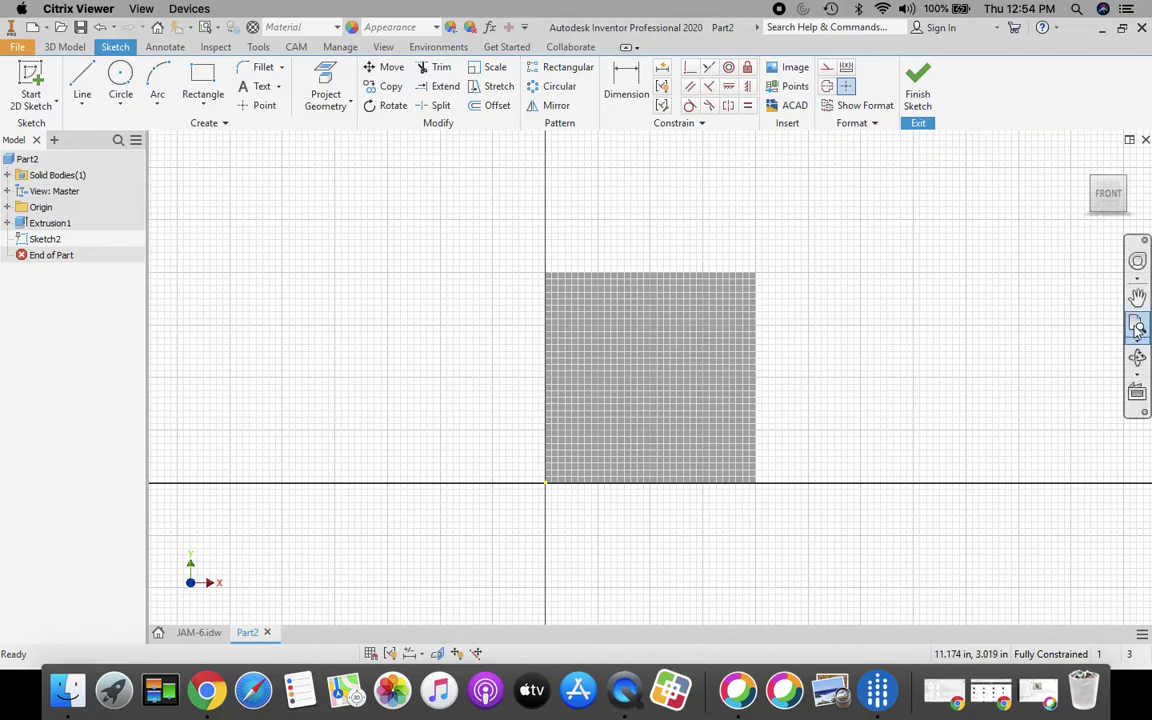
drag(590, 306, 585, 235)
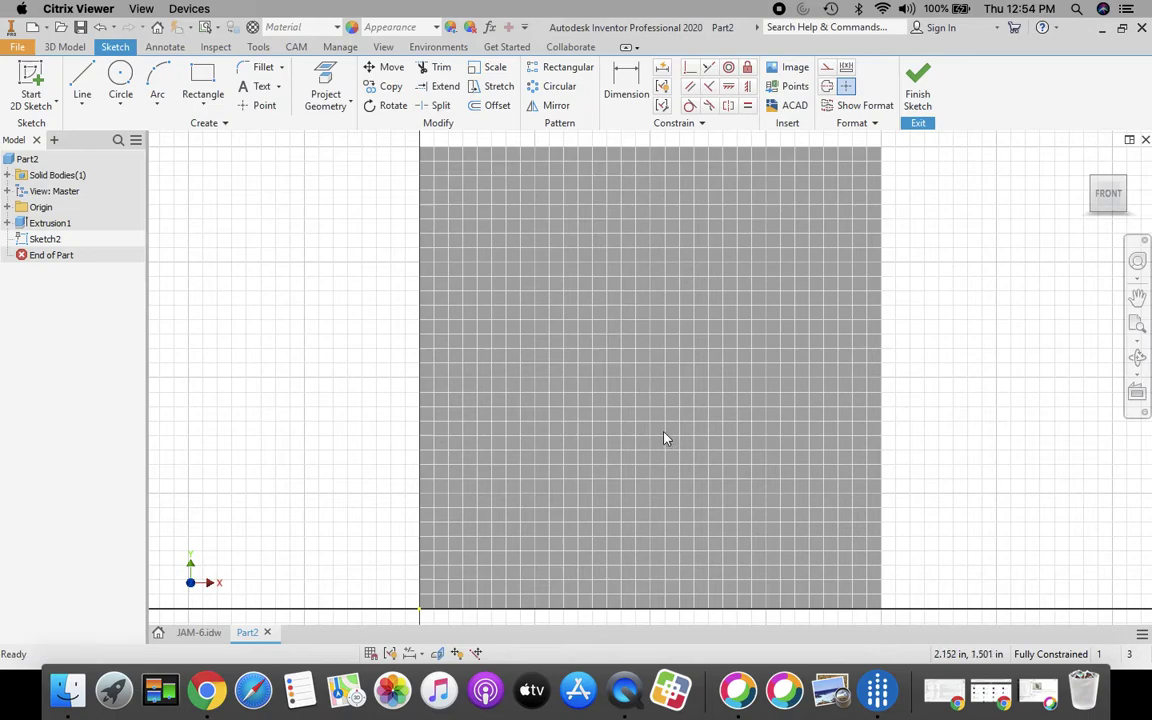
scroll(646, 407, down, 3)
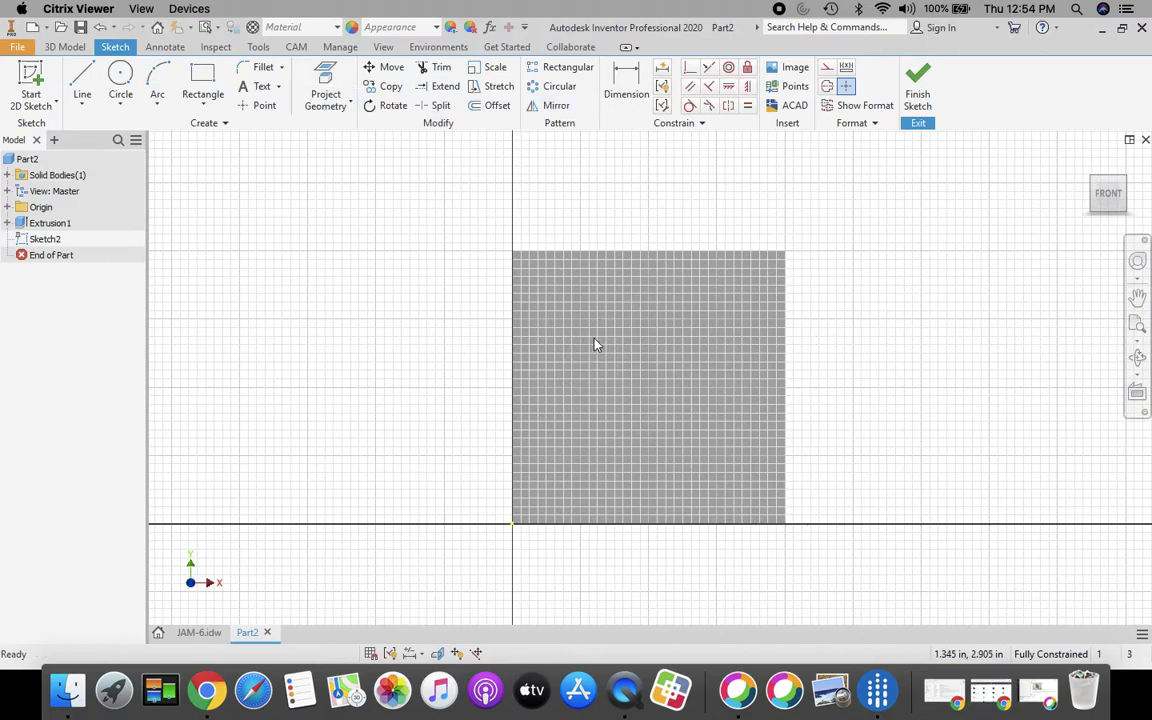
click(324, 80)
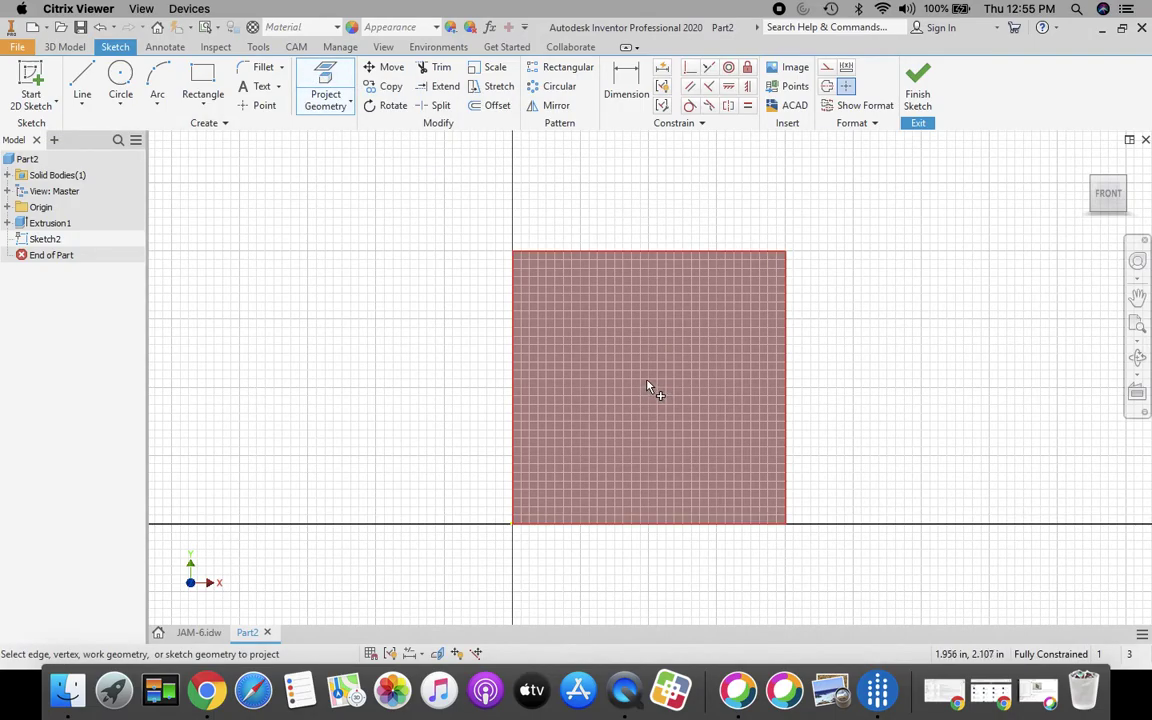
click(610, 405)
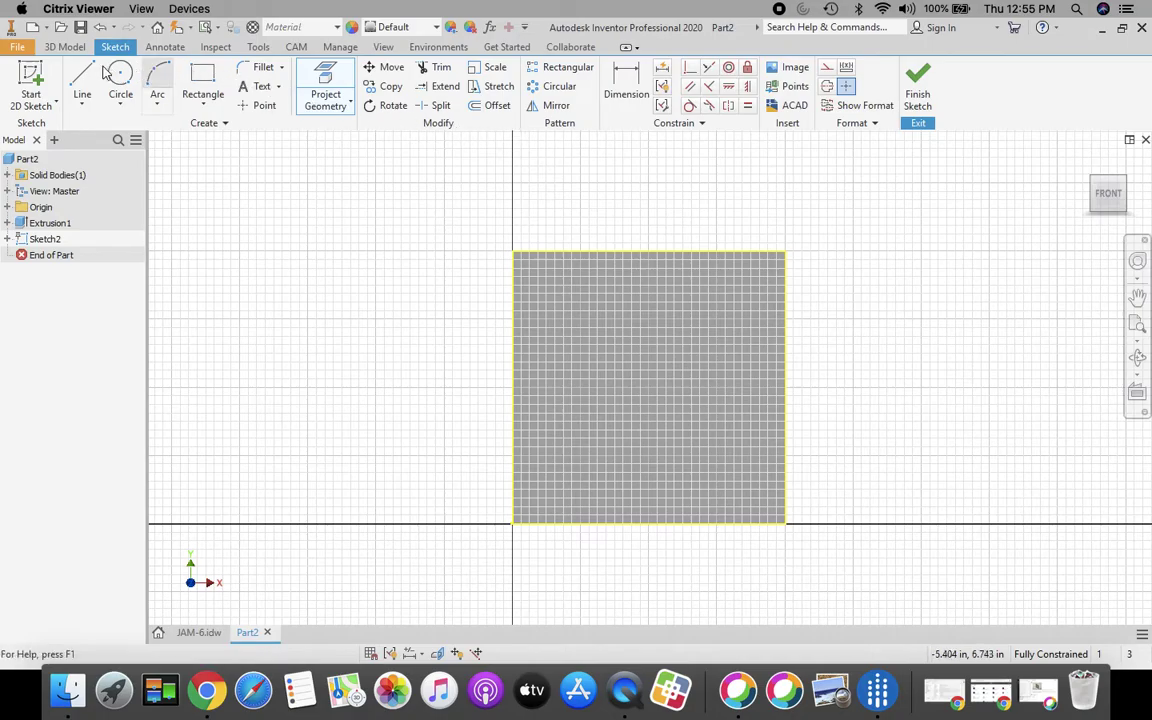
Draw a diagonal line from the top-edge midpoint to the bottom-left corner.
click(82, 90)
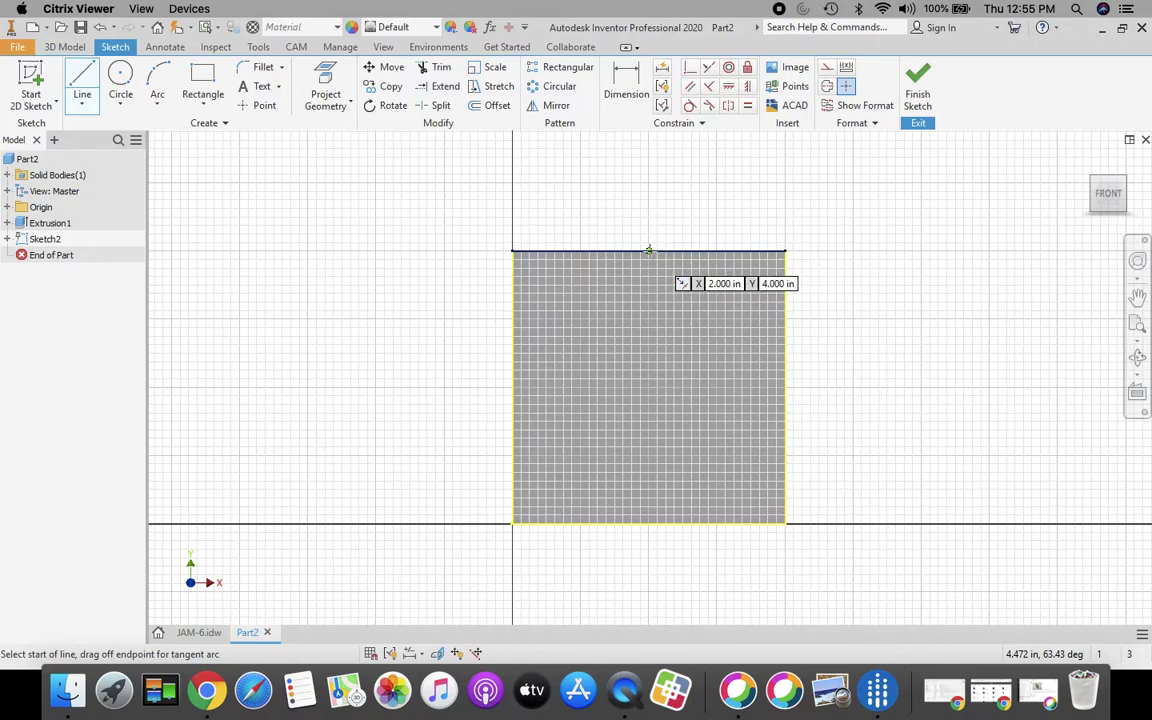
click(648, 250)
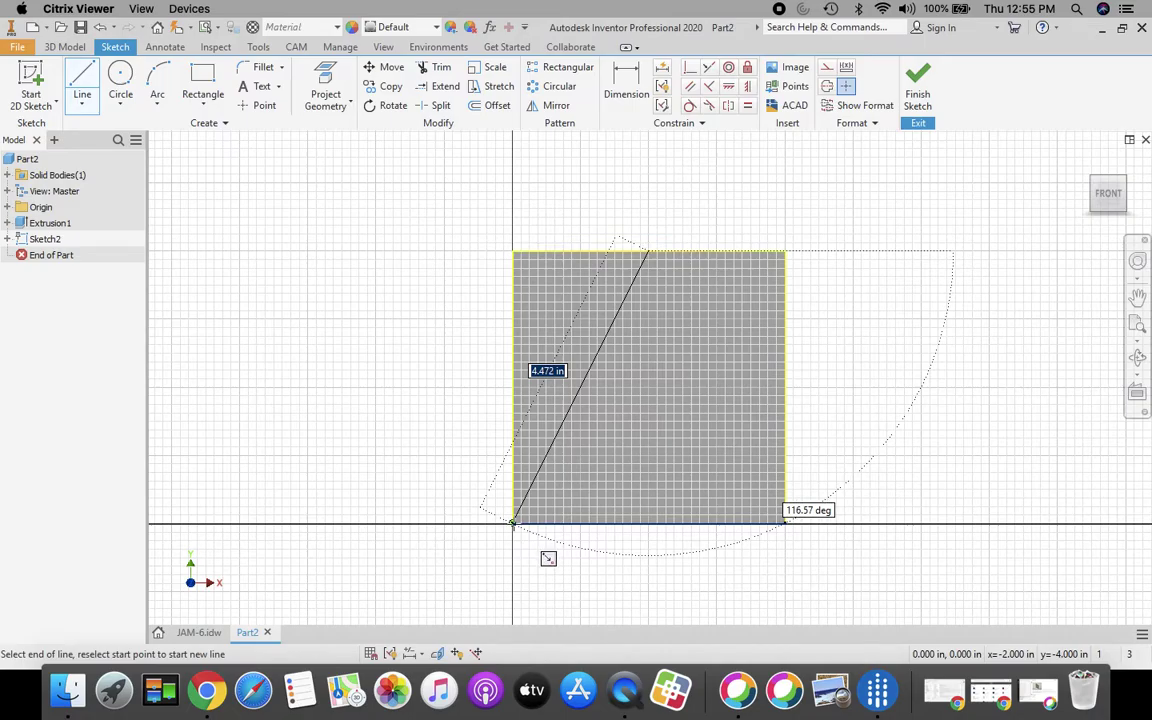
click(512, 521)
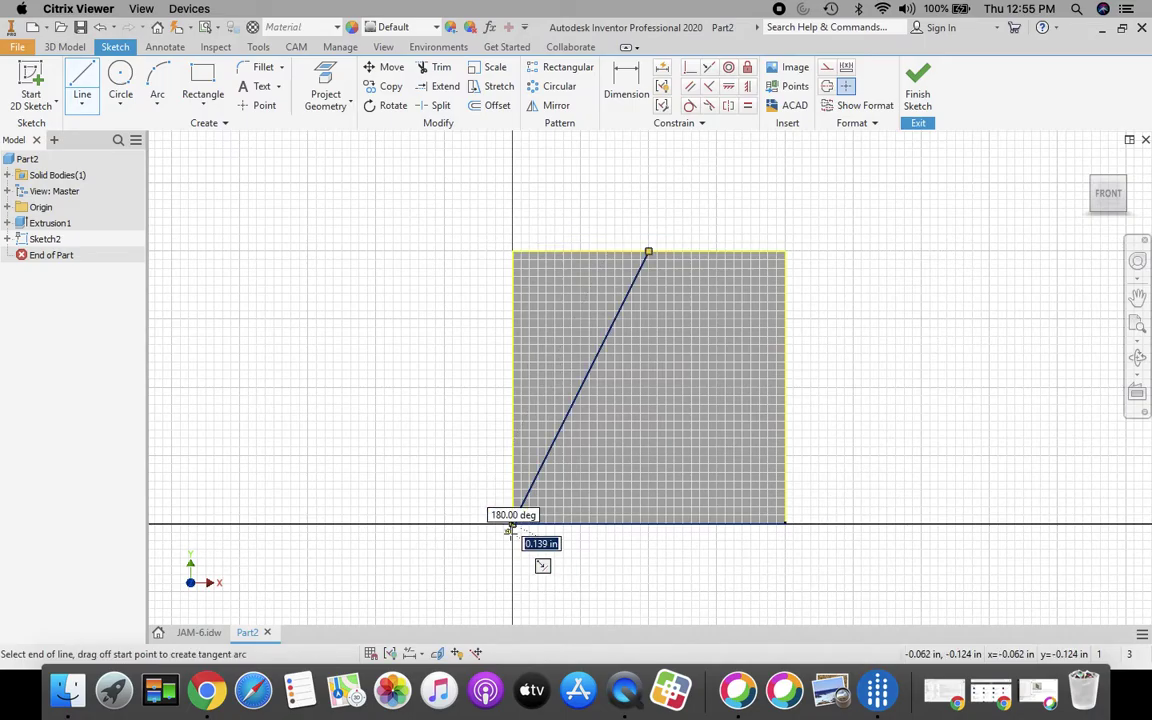
key(Escape)
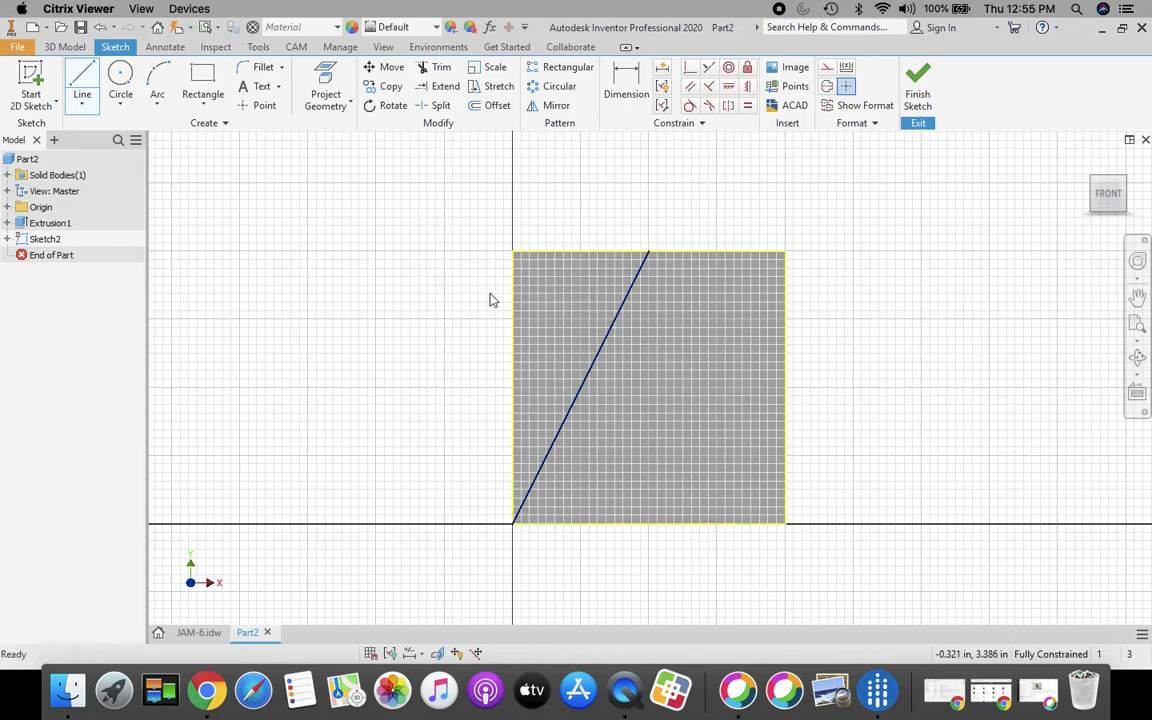
Draw a short vertical line rising from the top-edge midpoint.
click(85, 88)
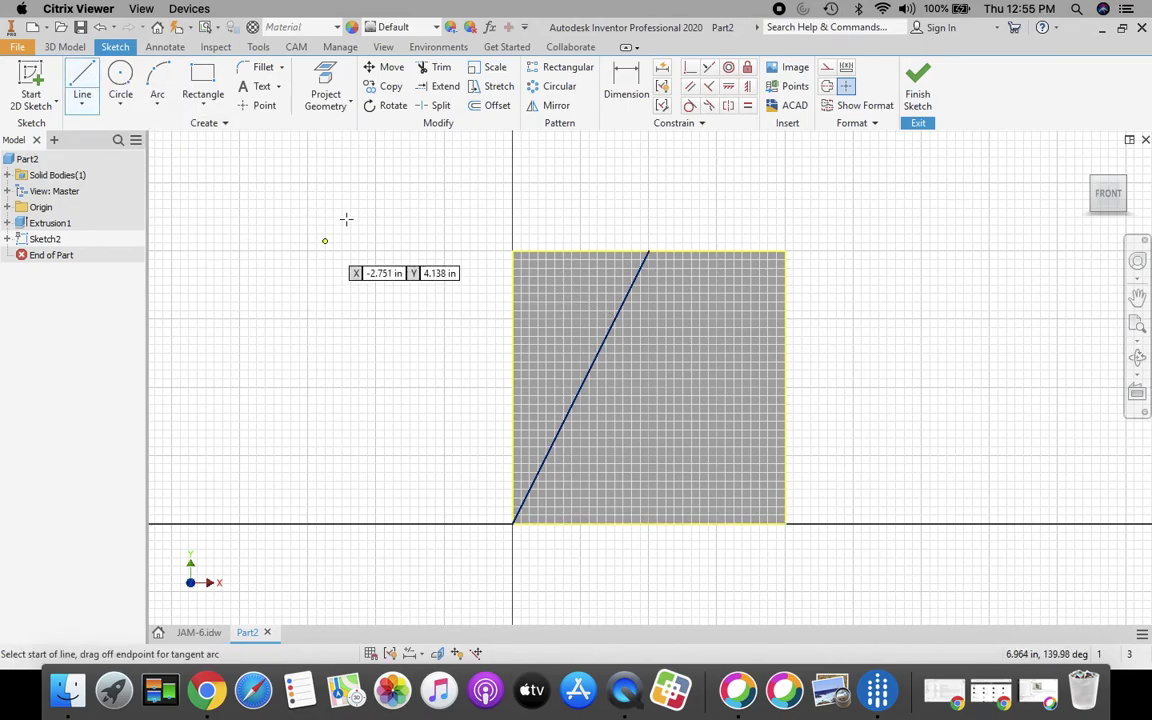
click(649, 250)
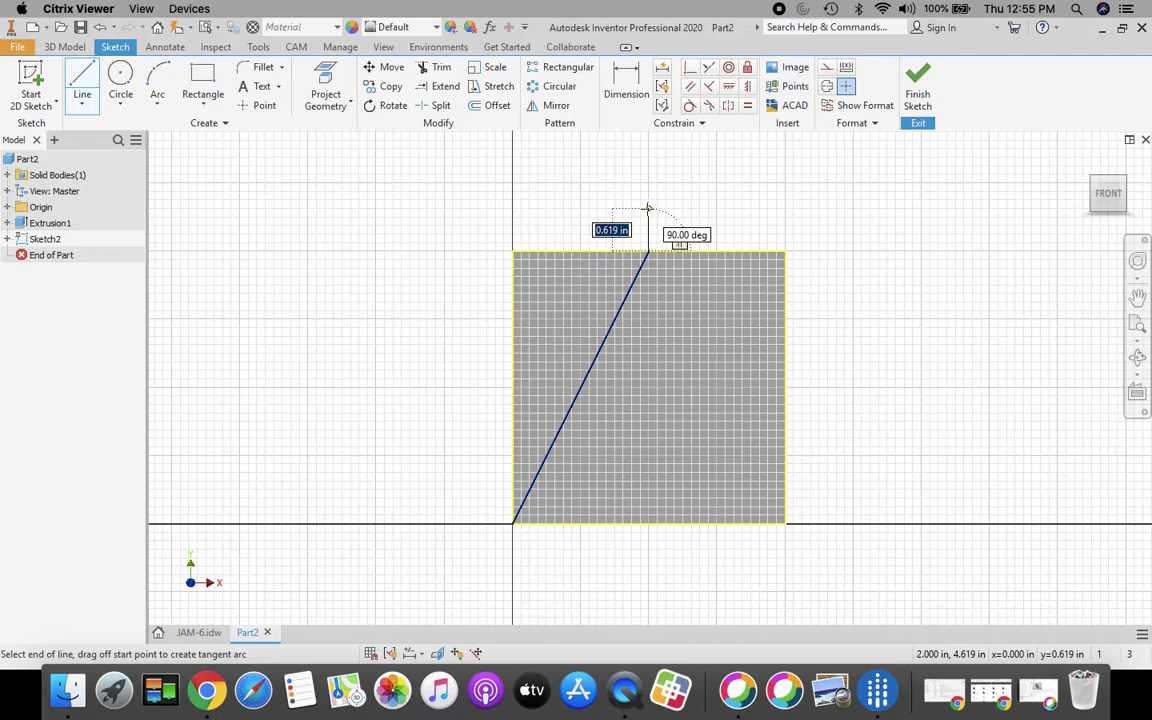
click(648, 209)
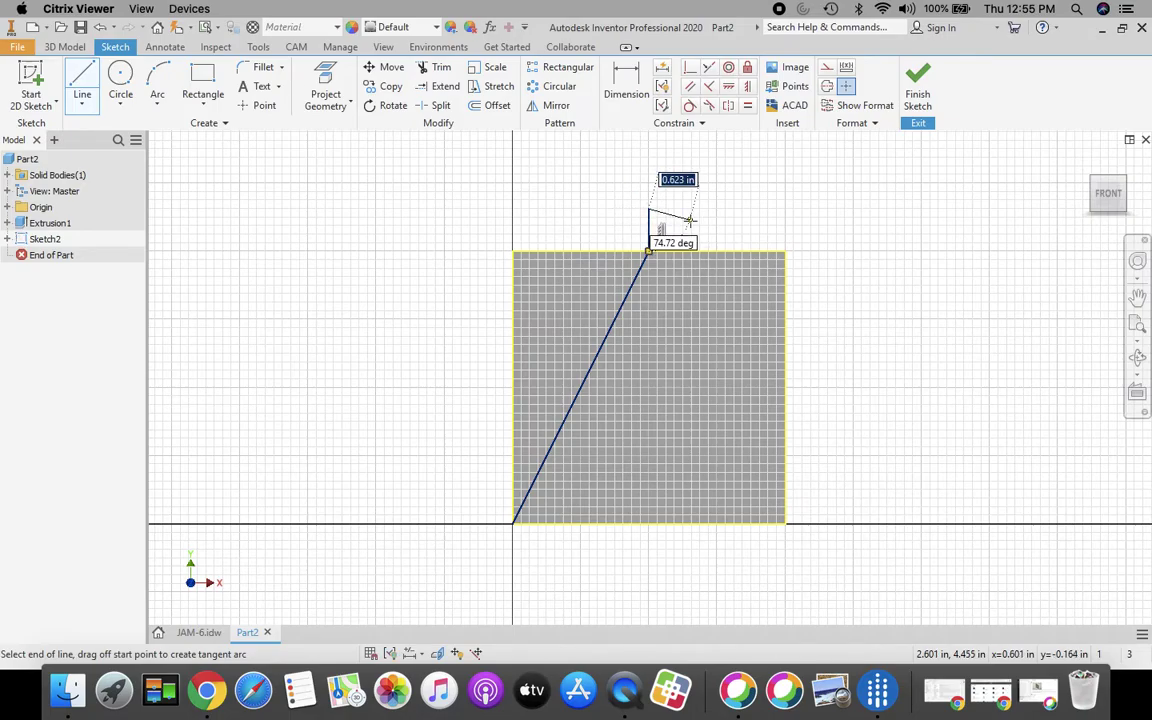
key(Escape)
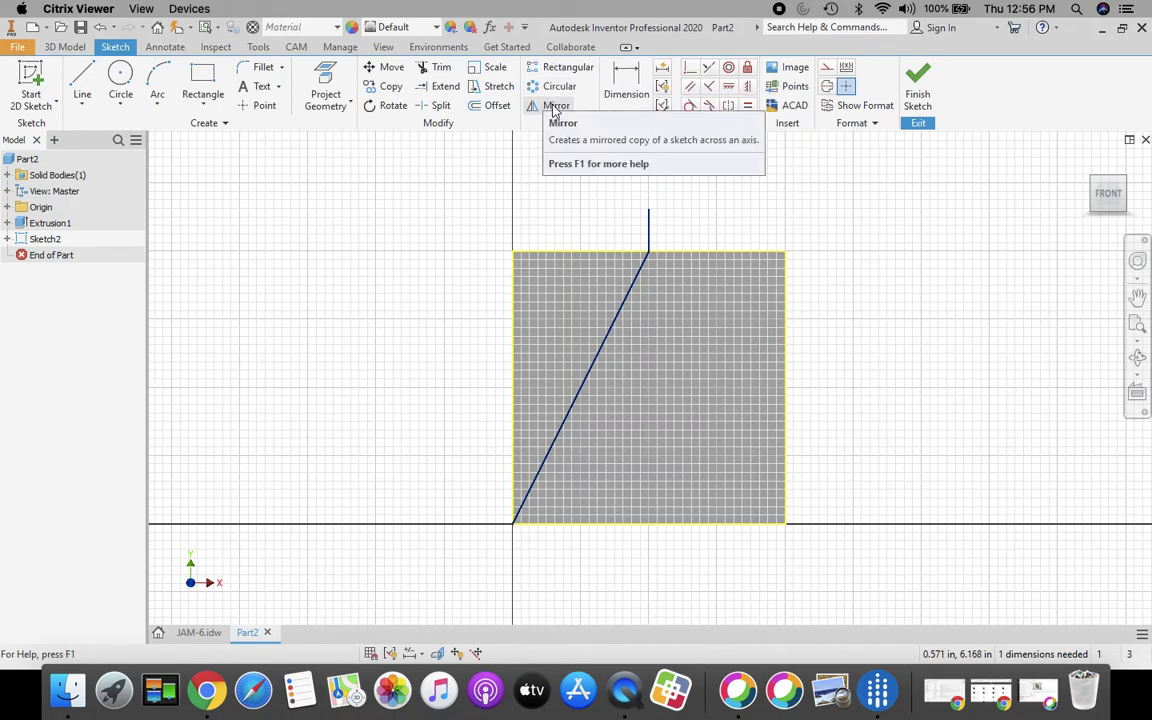
Mirror the diagonal across the short vertical line to close the triangle, and finish Sketch2.
click(556, 107)
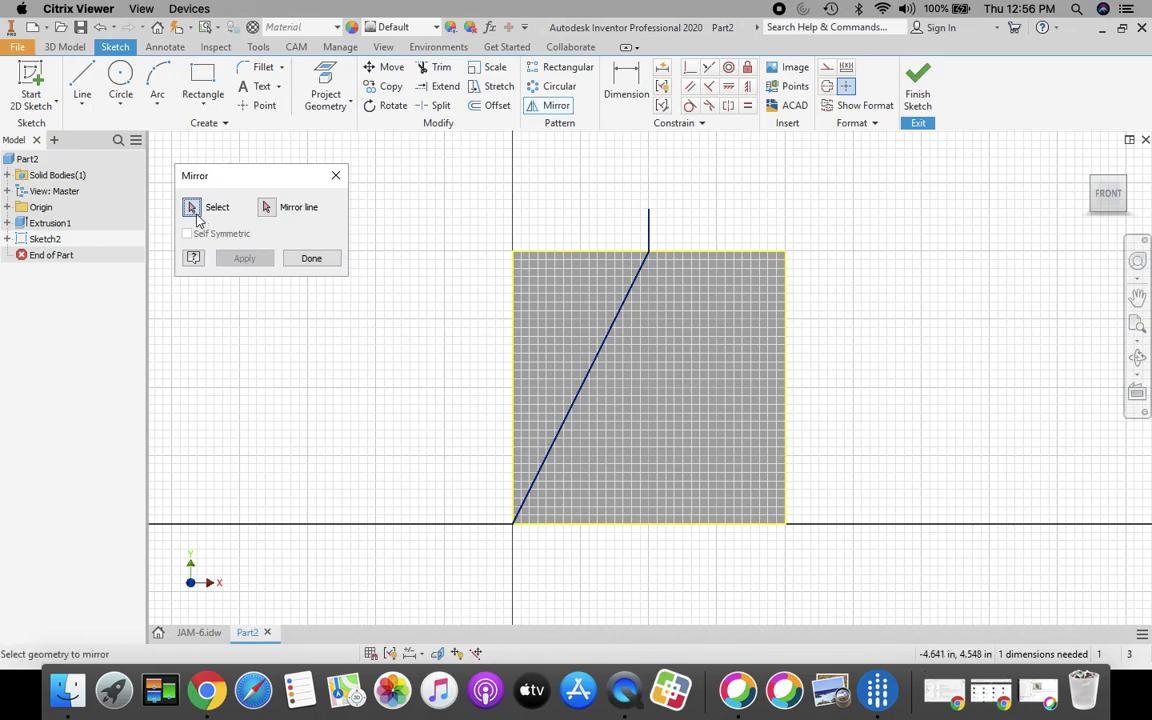
click(580, 410)
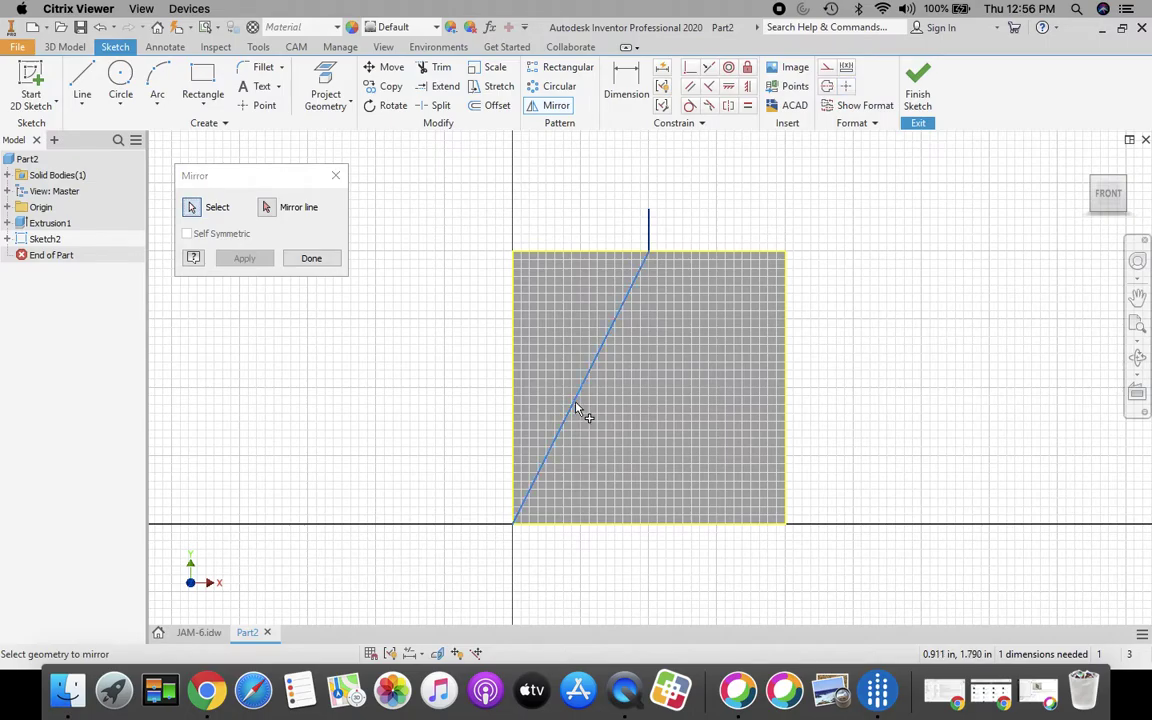
click(267, 208)
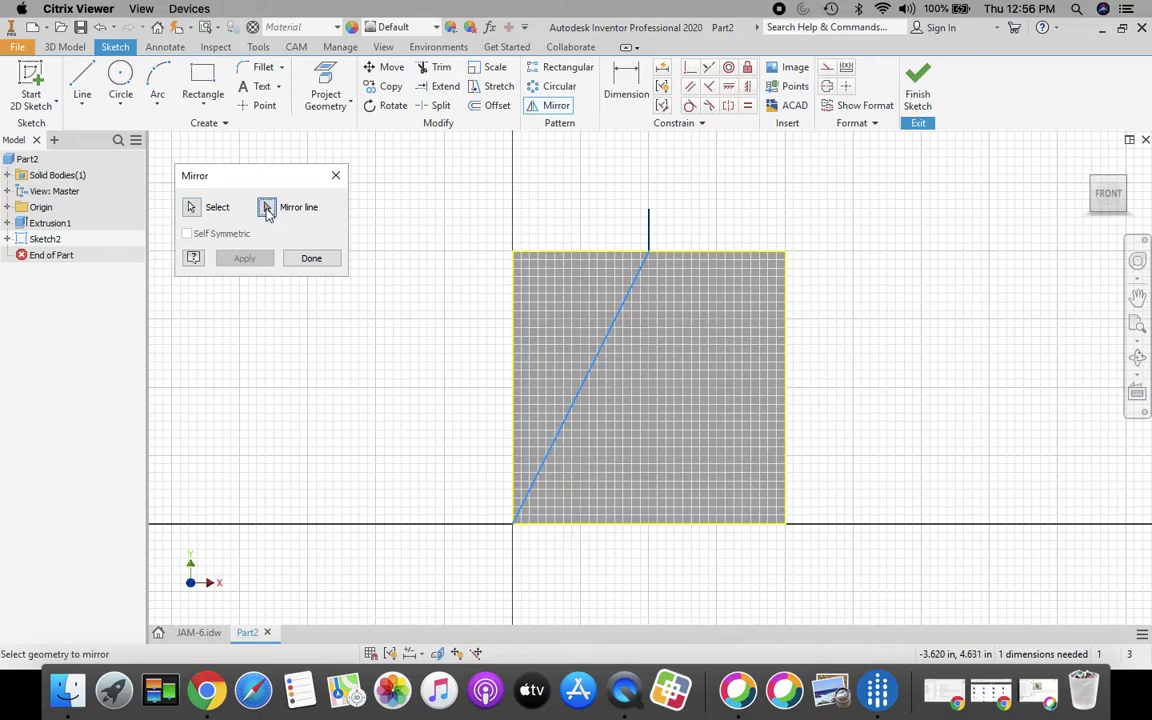
click(650, 226)
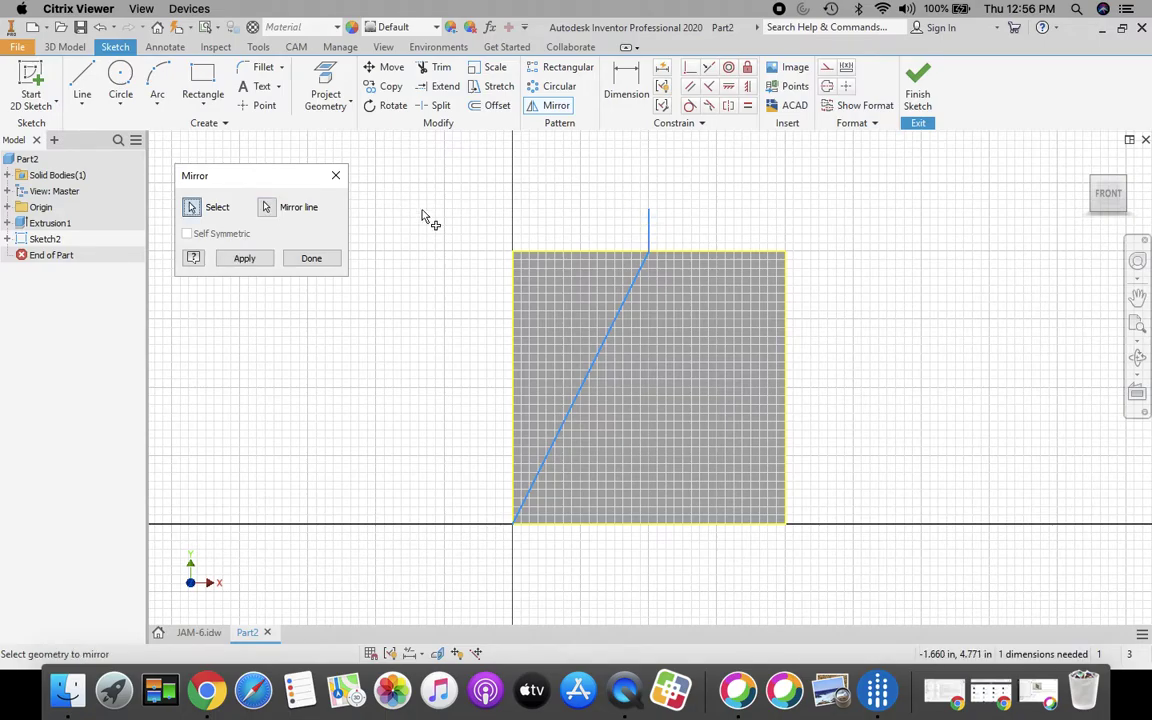
click(246, 259)
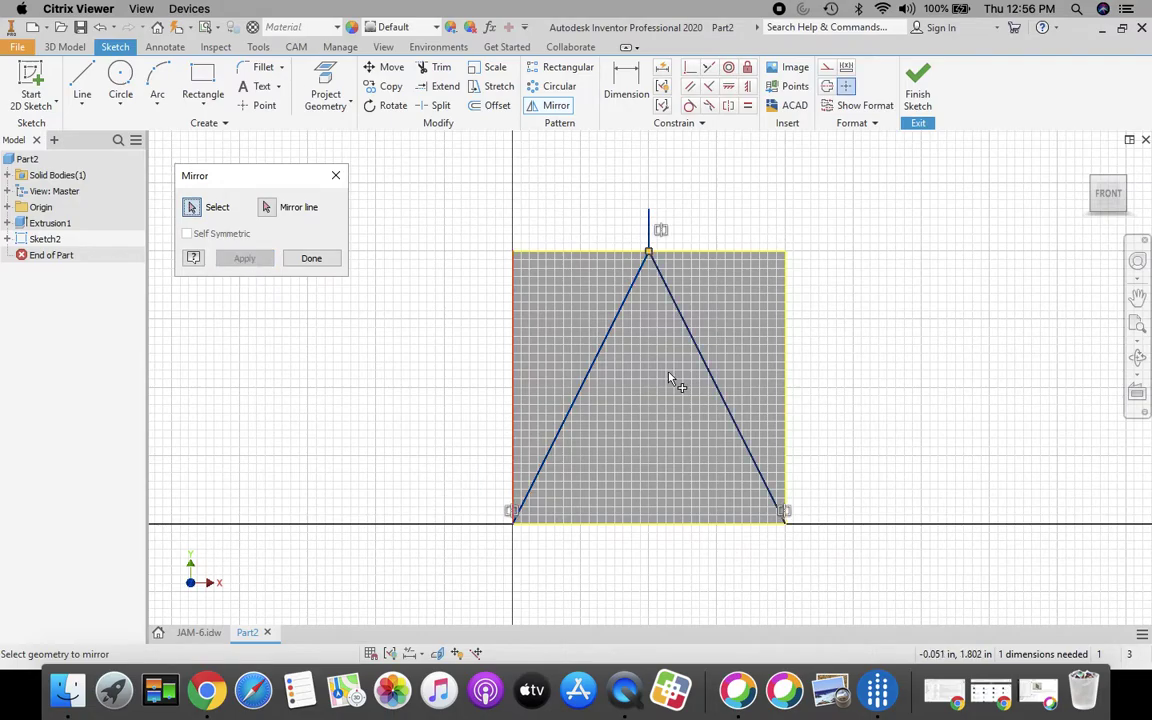
click(311, 259)
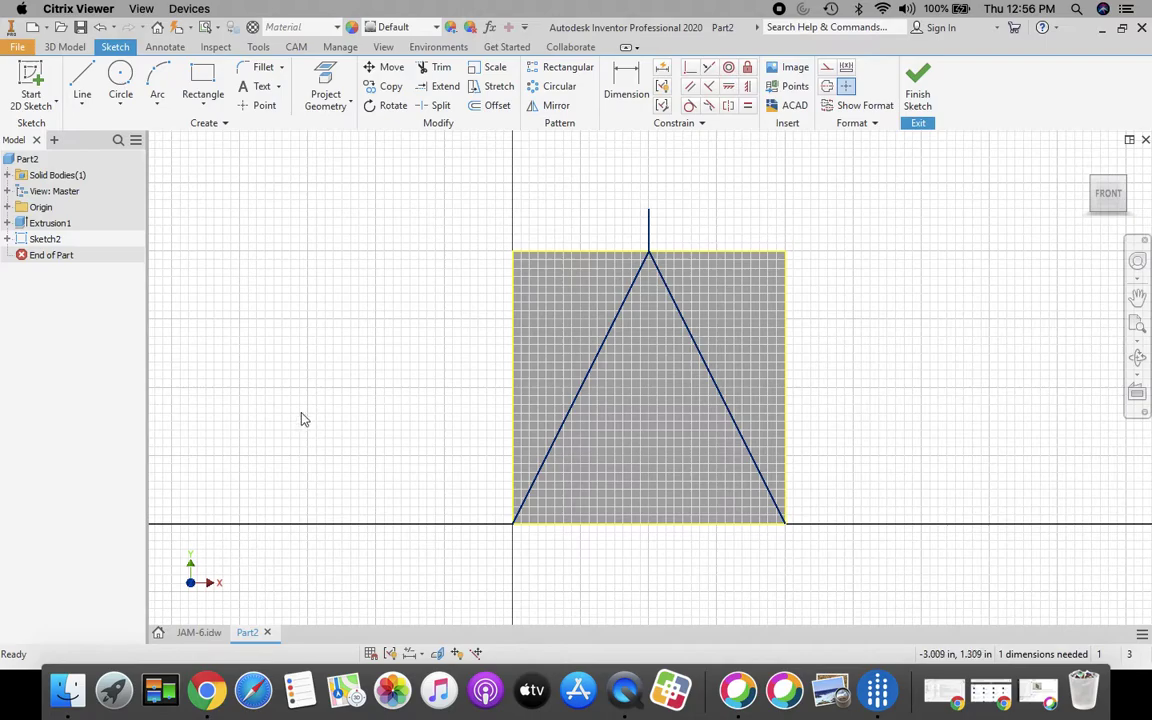
click(918, 78)
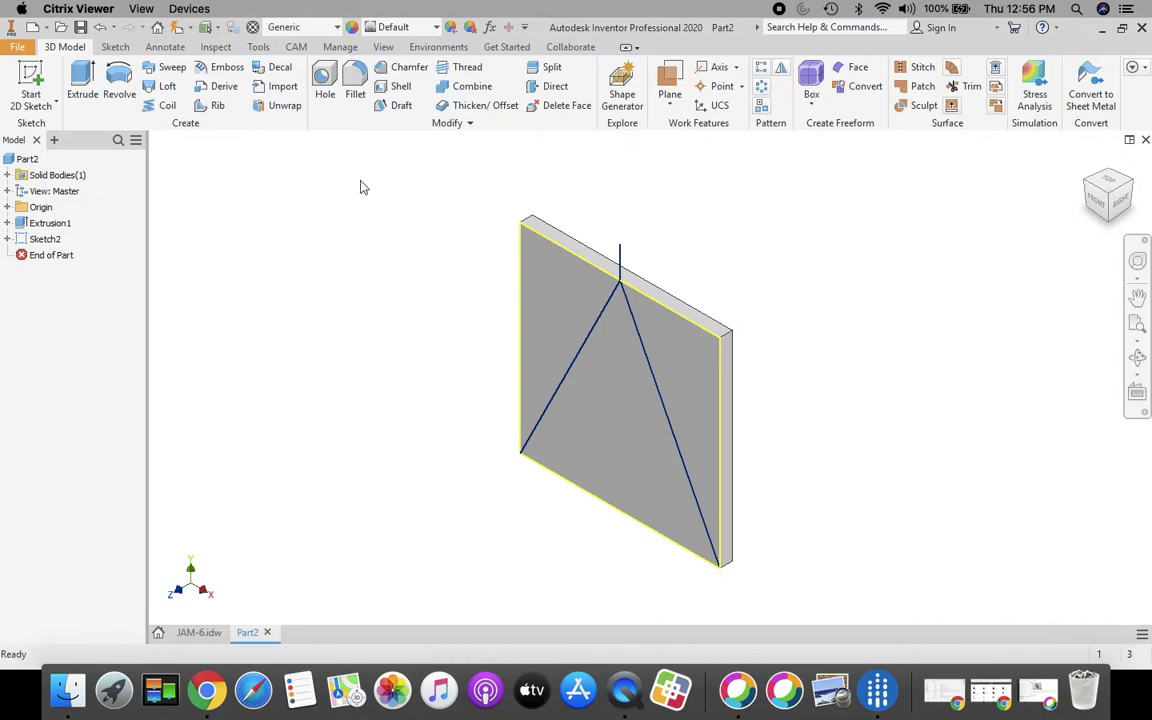
click(83, 83)
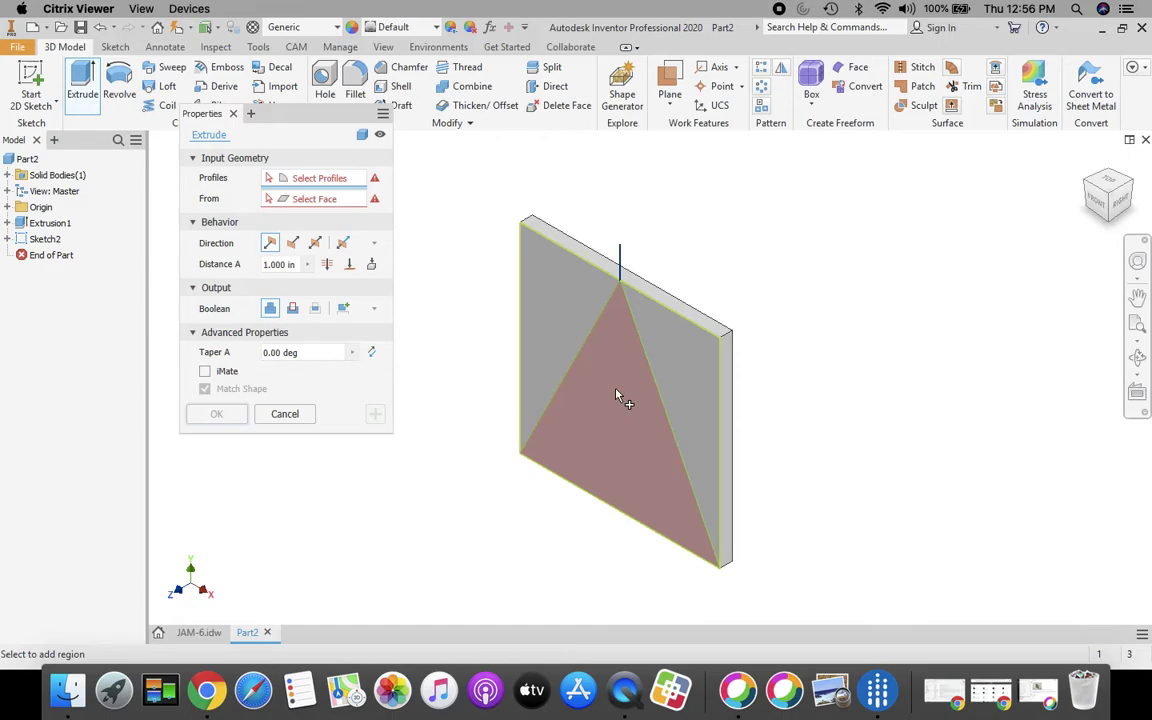
Extrude the Sketch2 triangle profile 0.5 in out from the plate face.
click(617, 395)
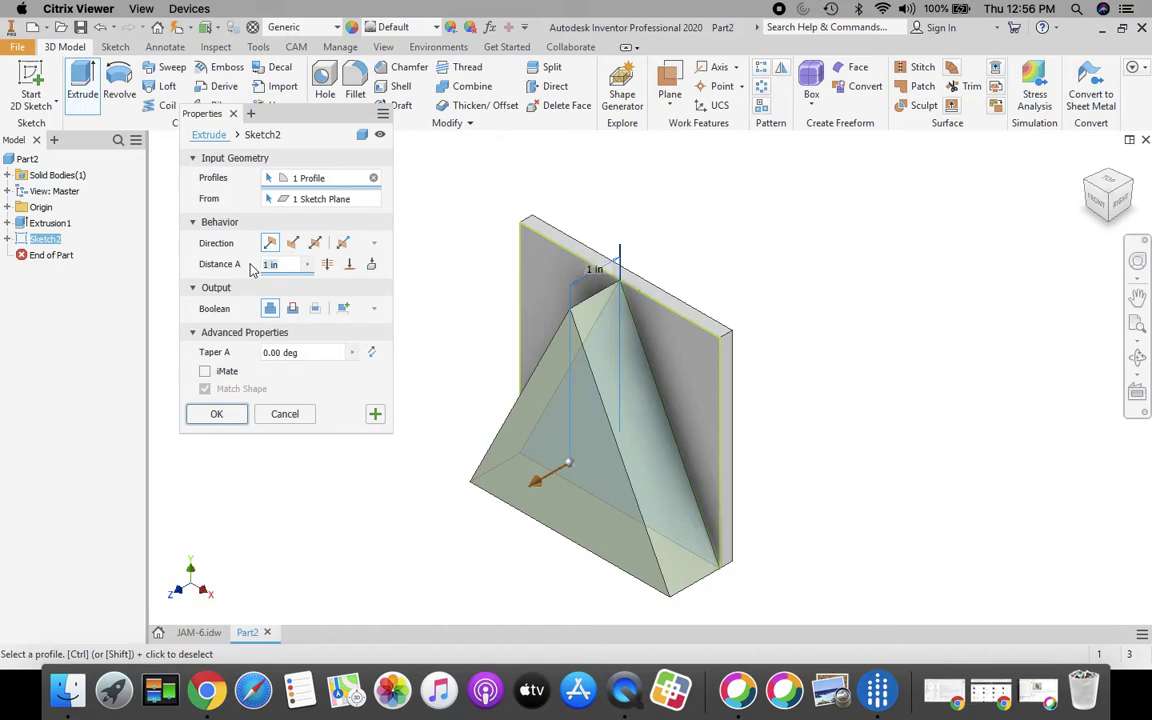
click(191, 632)
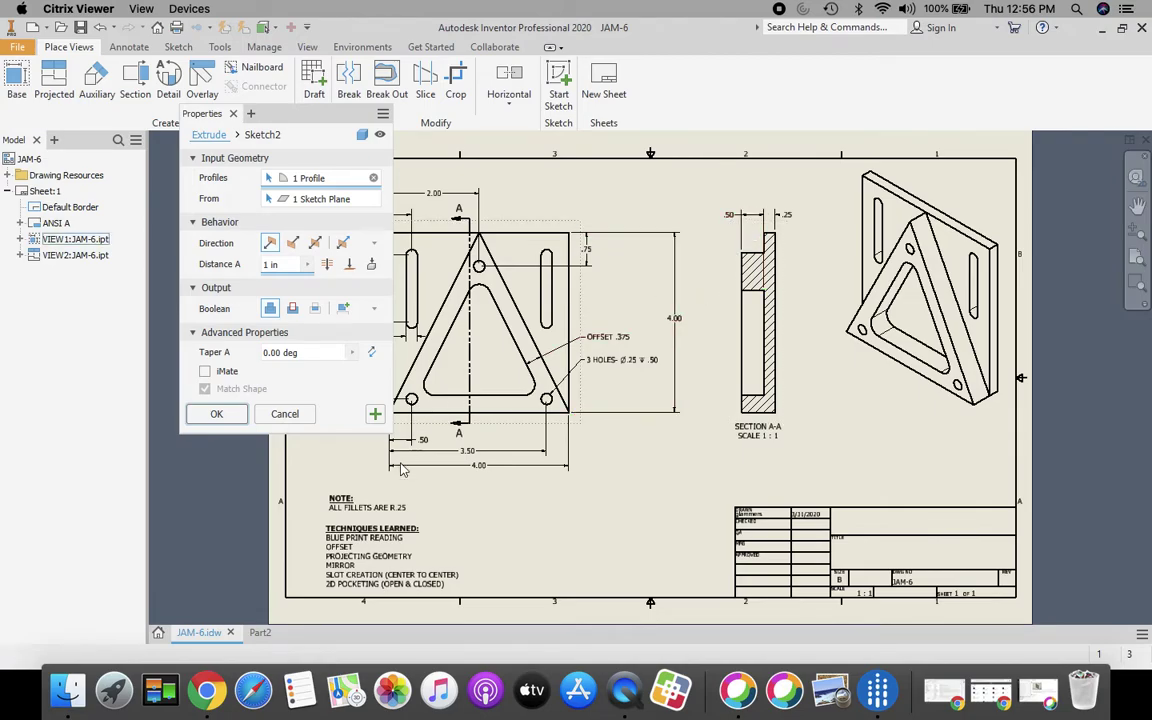
click(258, 634)
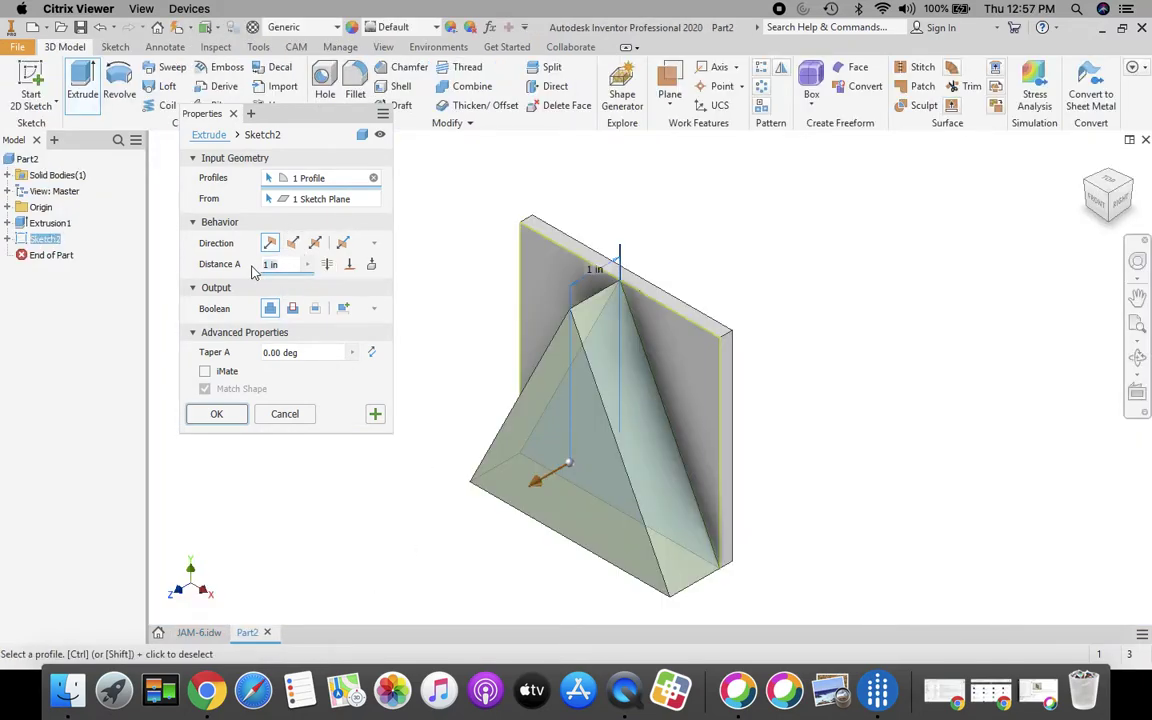
text(.5)
click(217, 416)
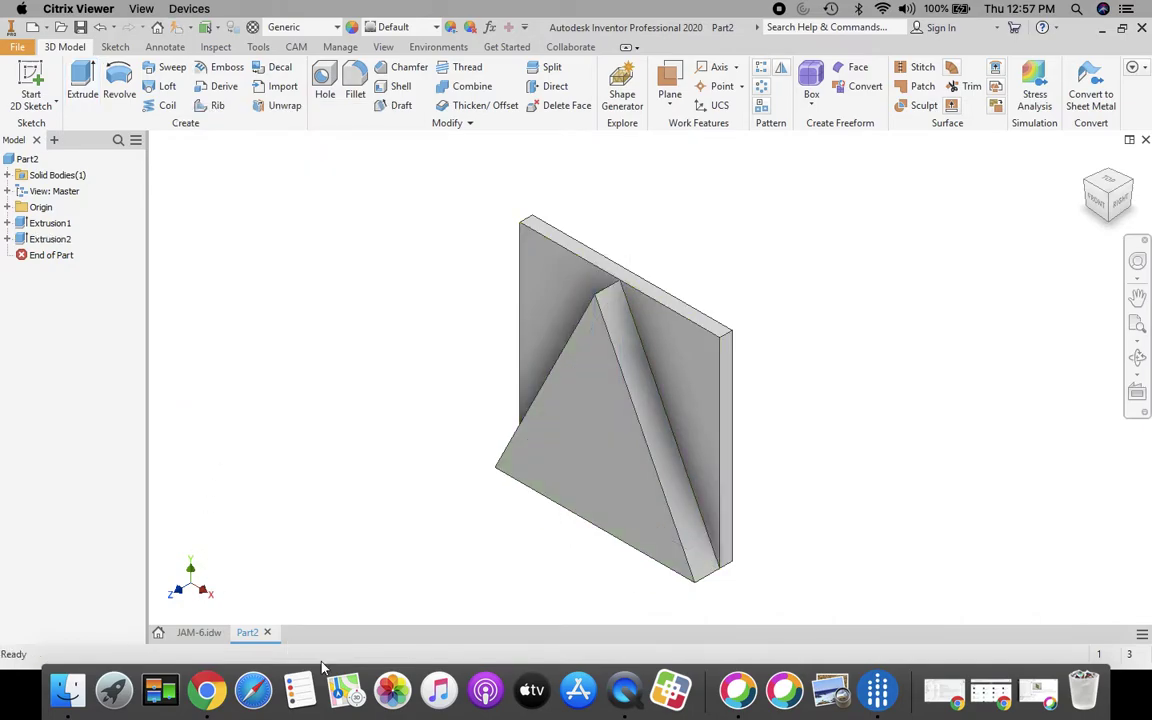
click(199, 632)
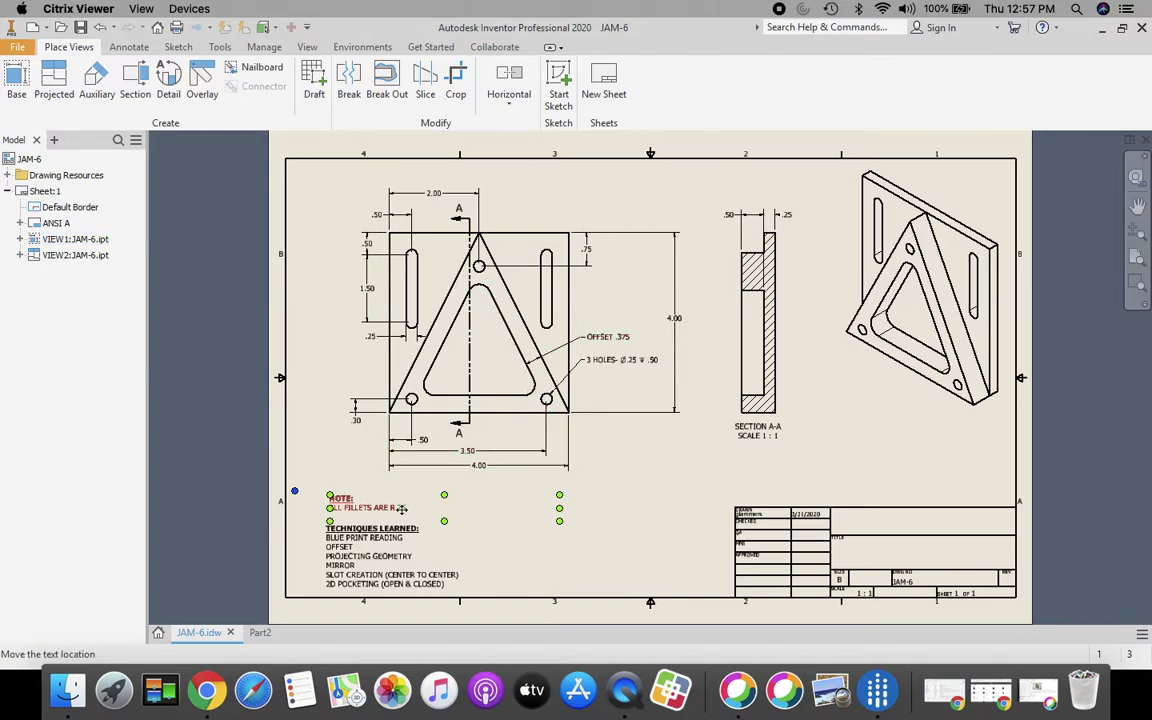
drag(401, 508, 481, 266)
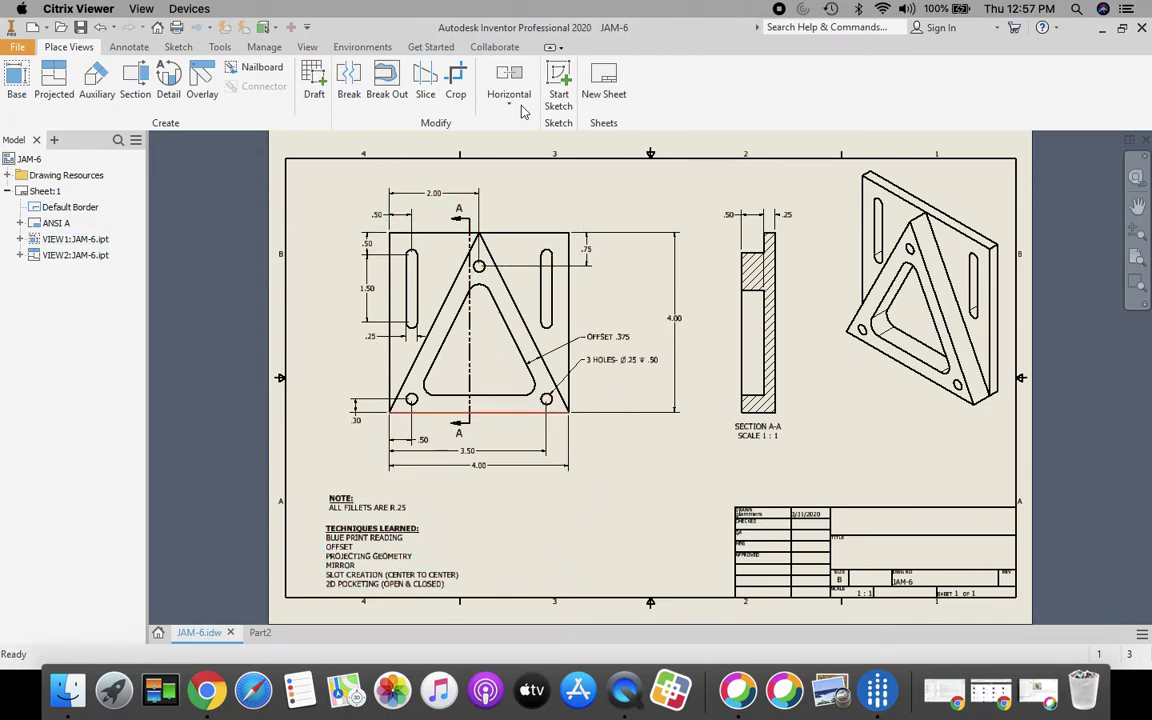
click(259, 633)
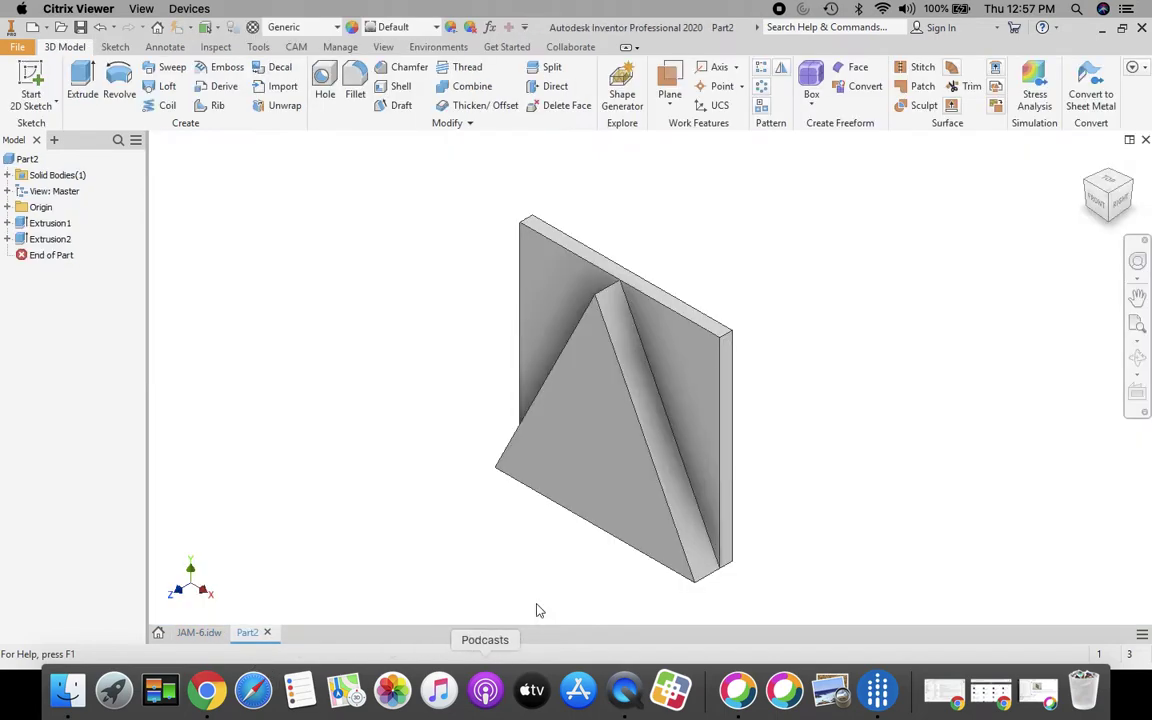
Start Sketch3 on the raised triangle's face and project its three edges into it.
click(31, 80)
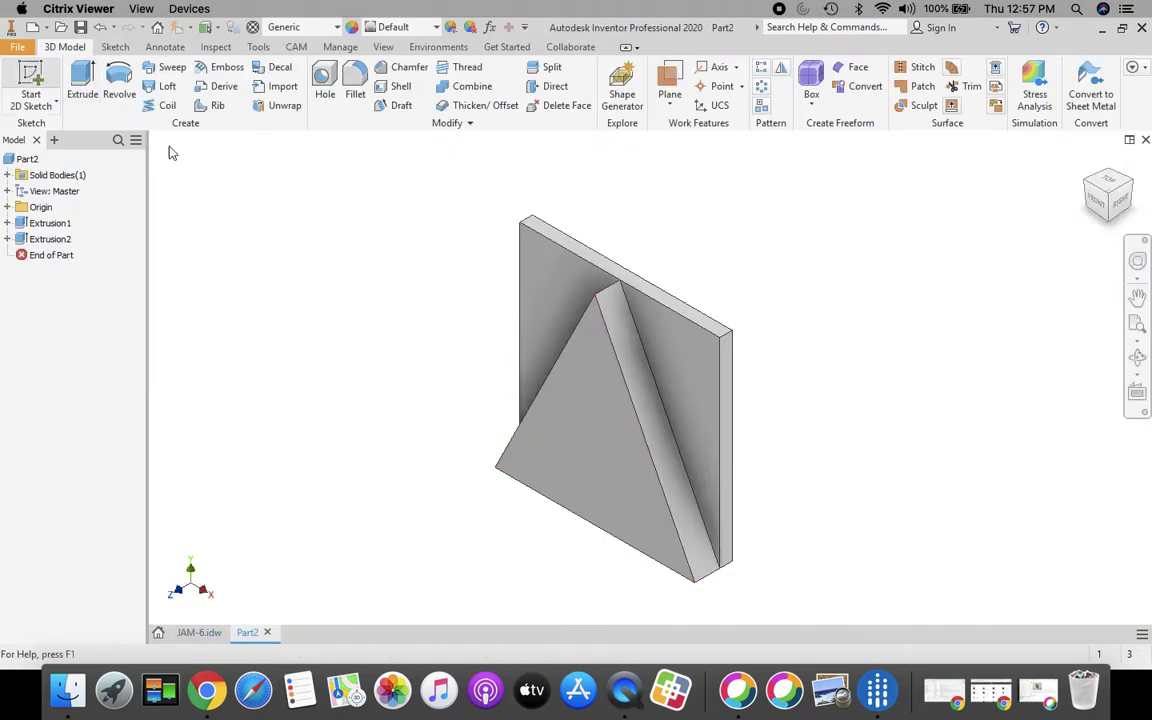
click(586, 465)
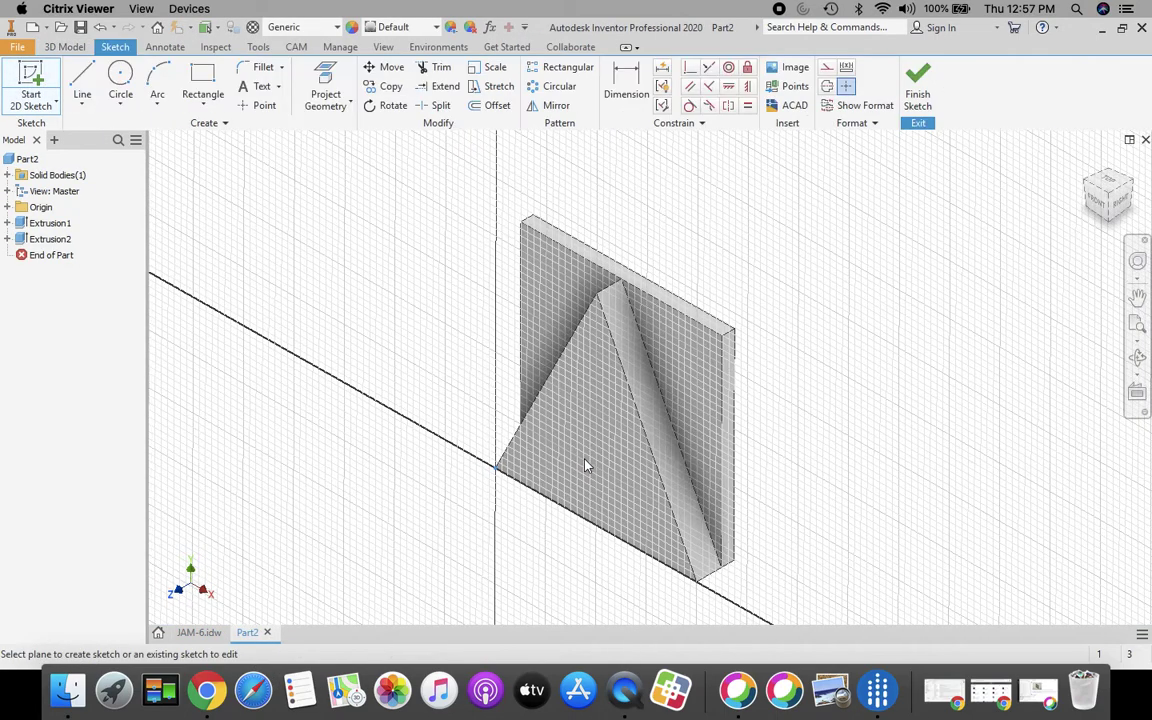
click(1137, 323)
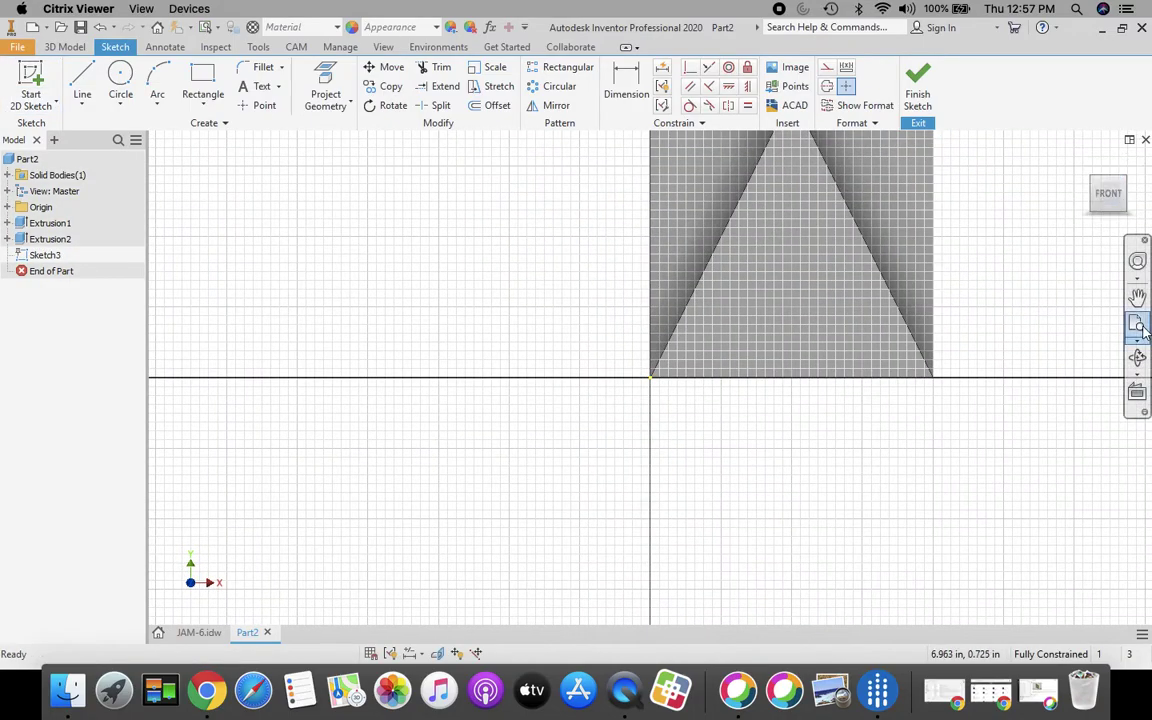
drag(1122, 322, 1097, 355)
key(Home)
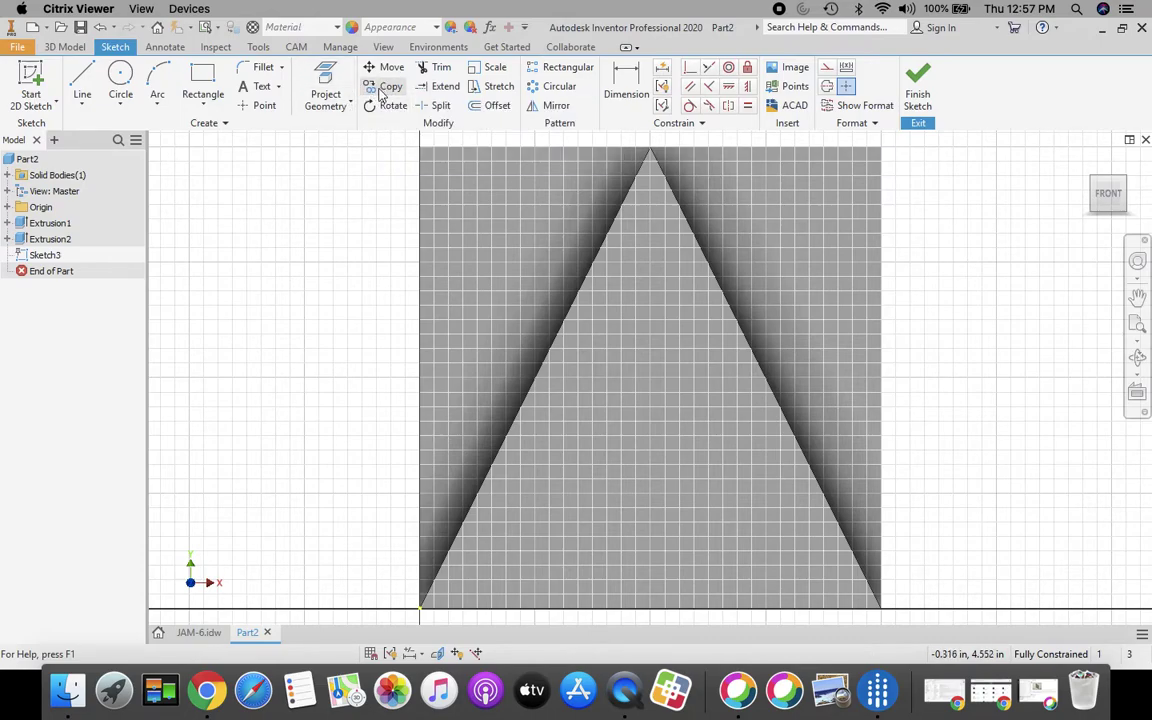
click(492, 105)
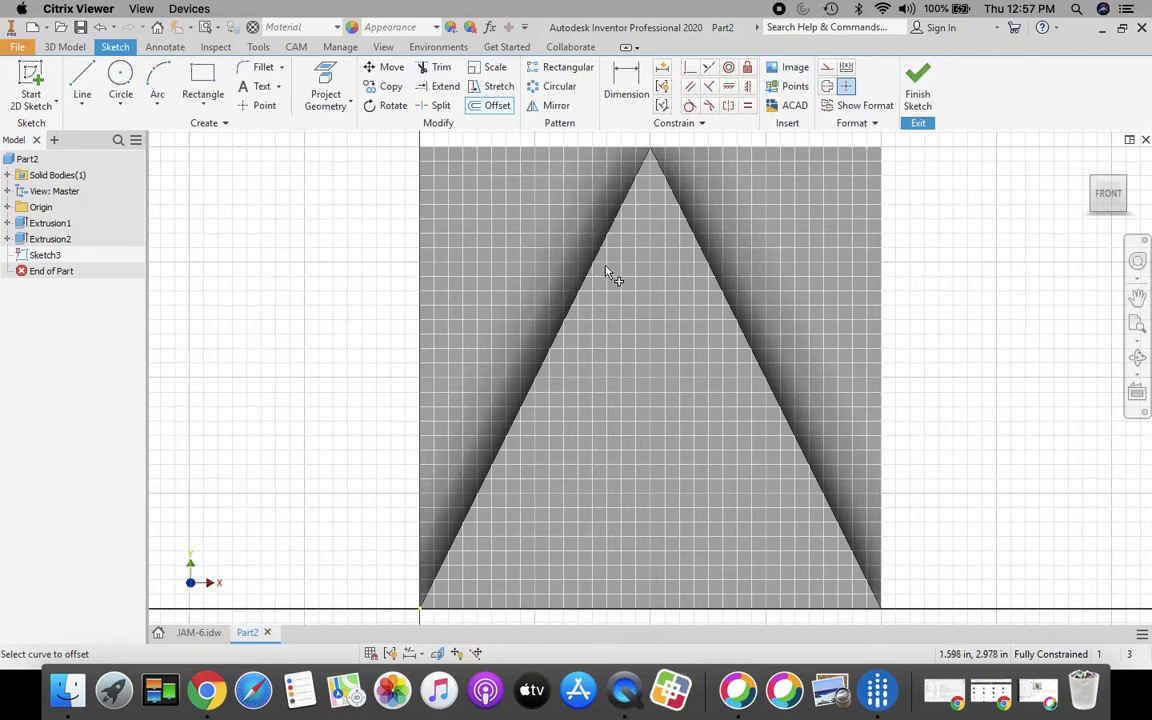
key(Escape)
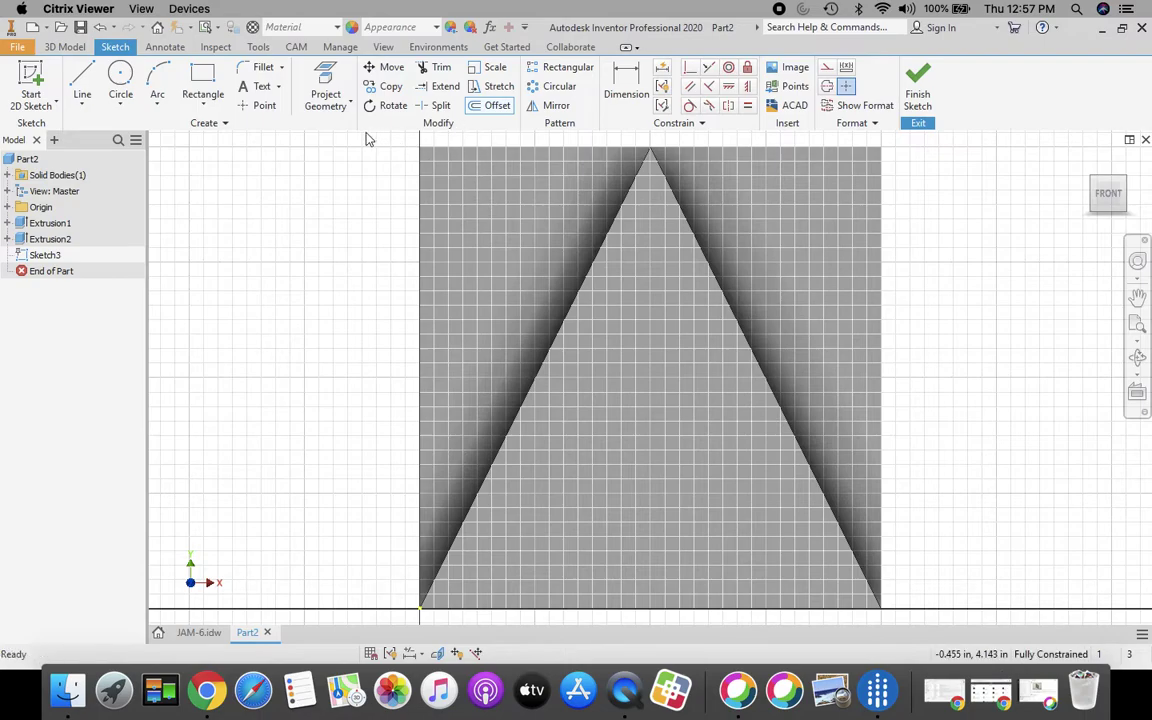
click(325, 84)
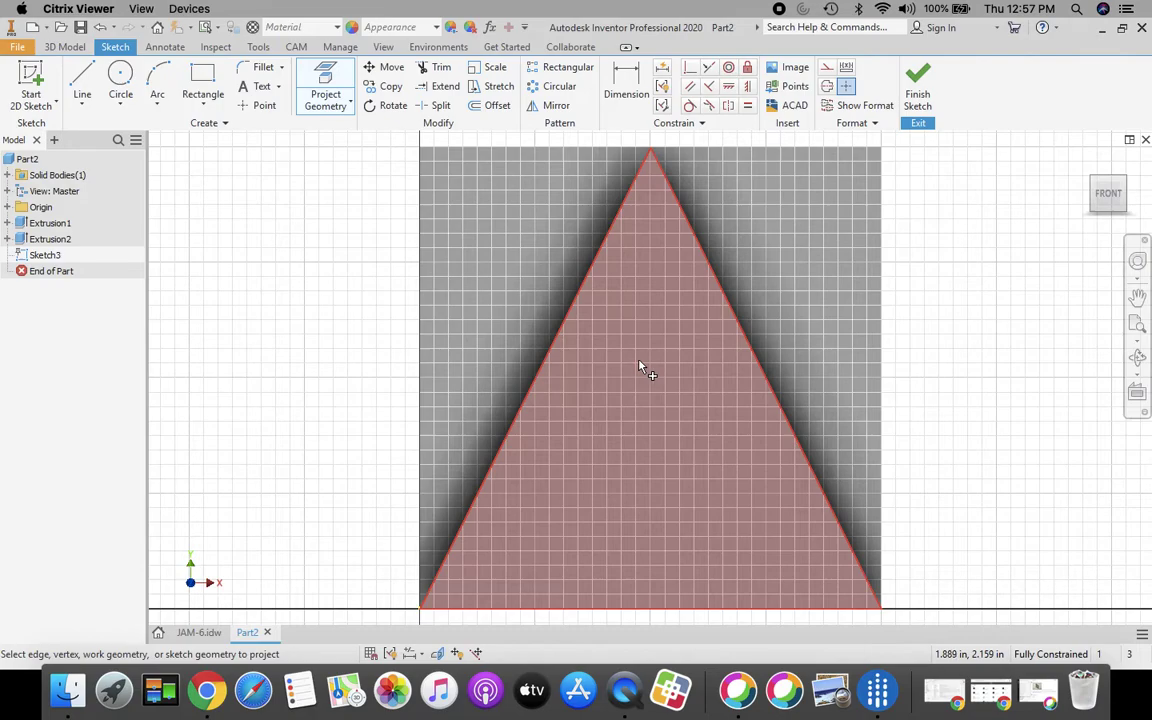
click(607, 458)
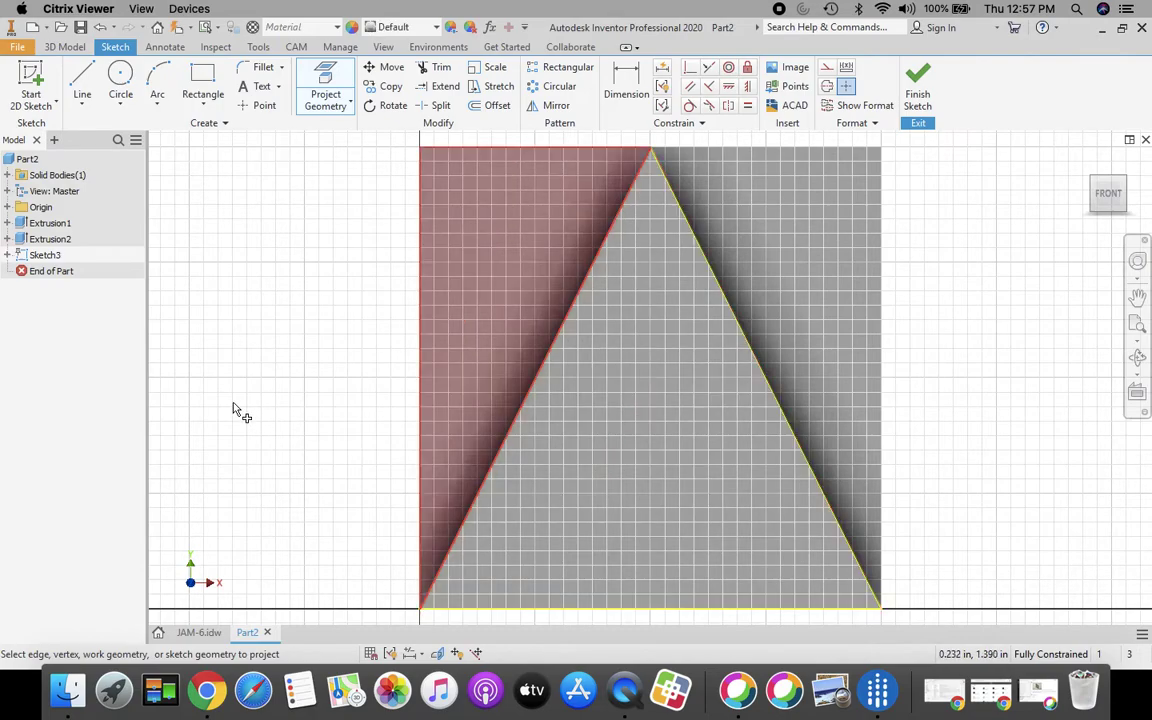
Offset the projected triangle outline 0.375 in inward.
click(497, 107)
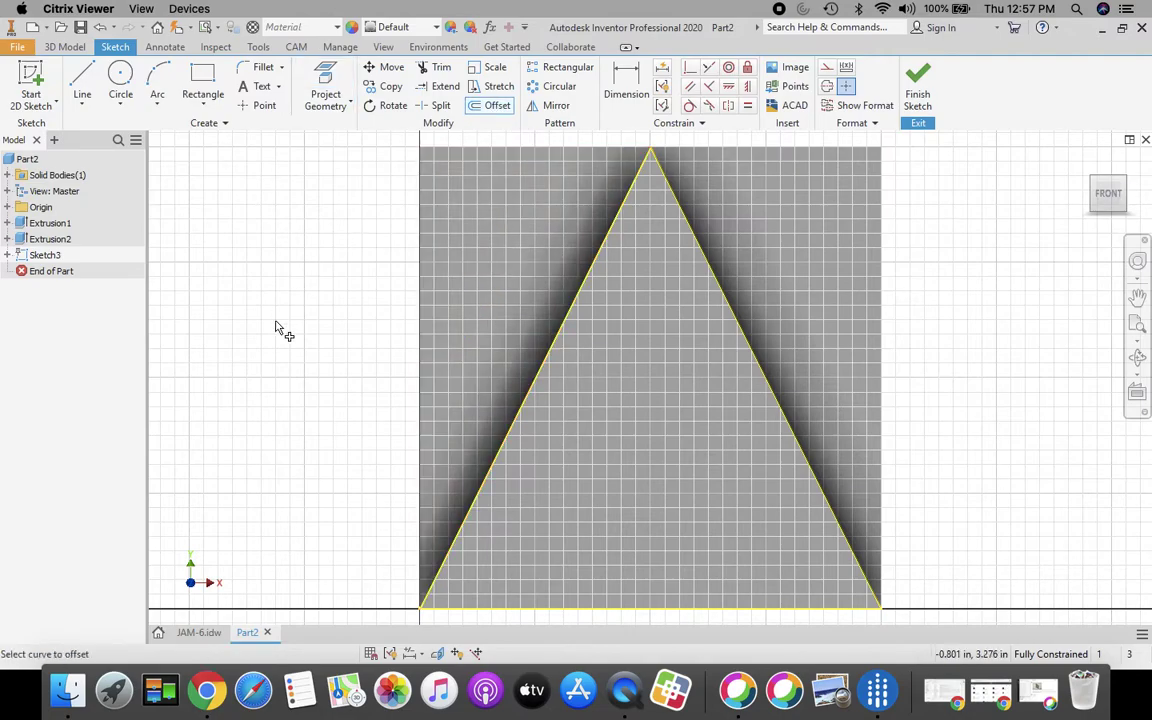
click(521, 411)
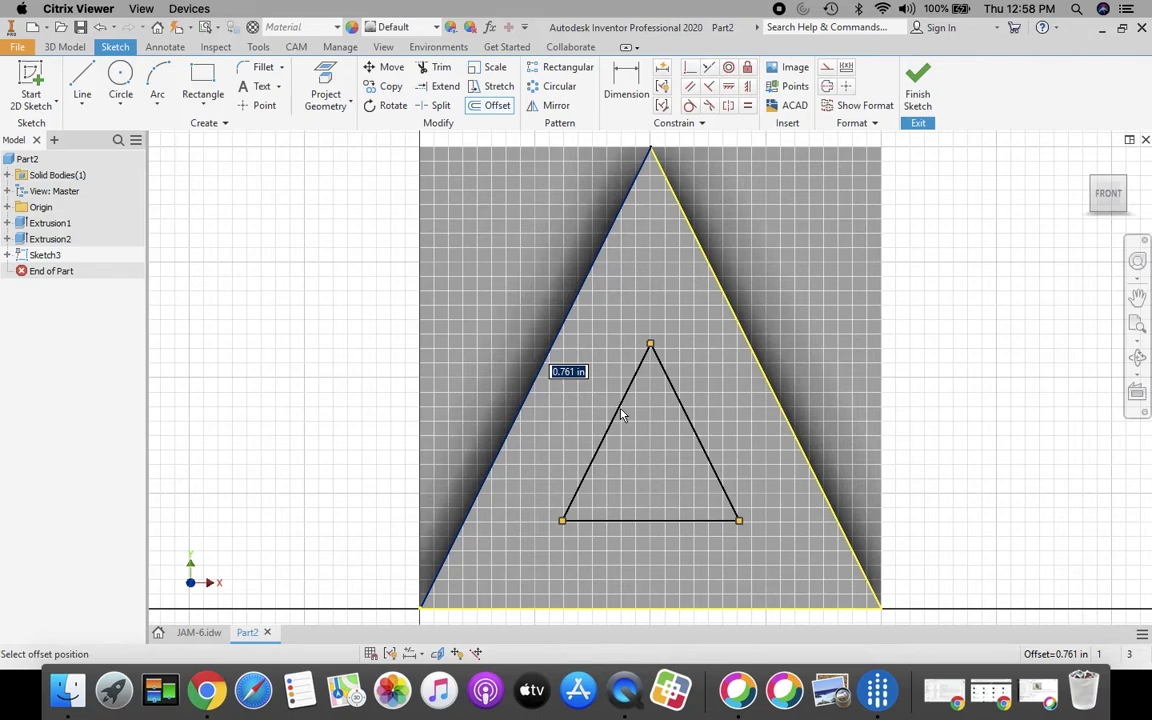
text(.375)
key(Return)
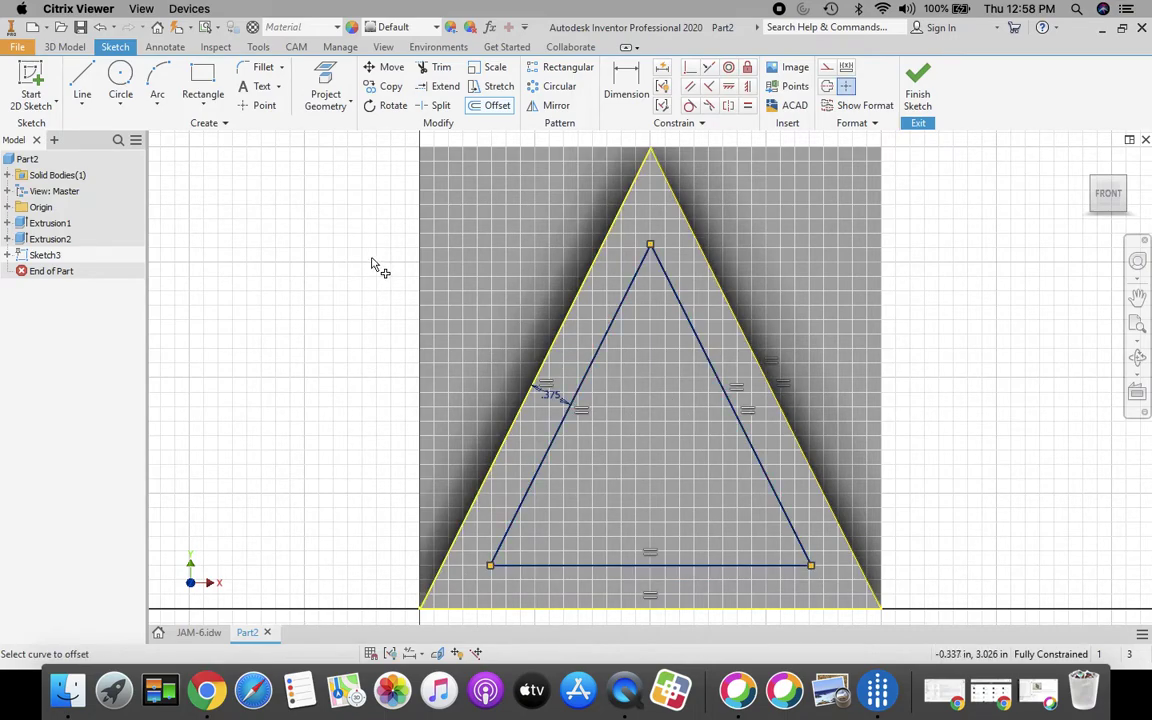
Fillet the inner triangle's three corners with 0.25 in radius and finish Sketch3.
click(265, 72)
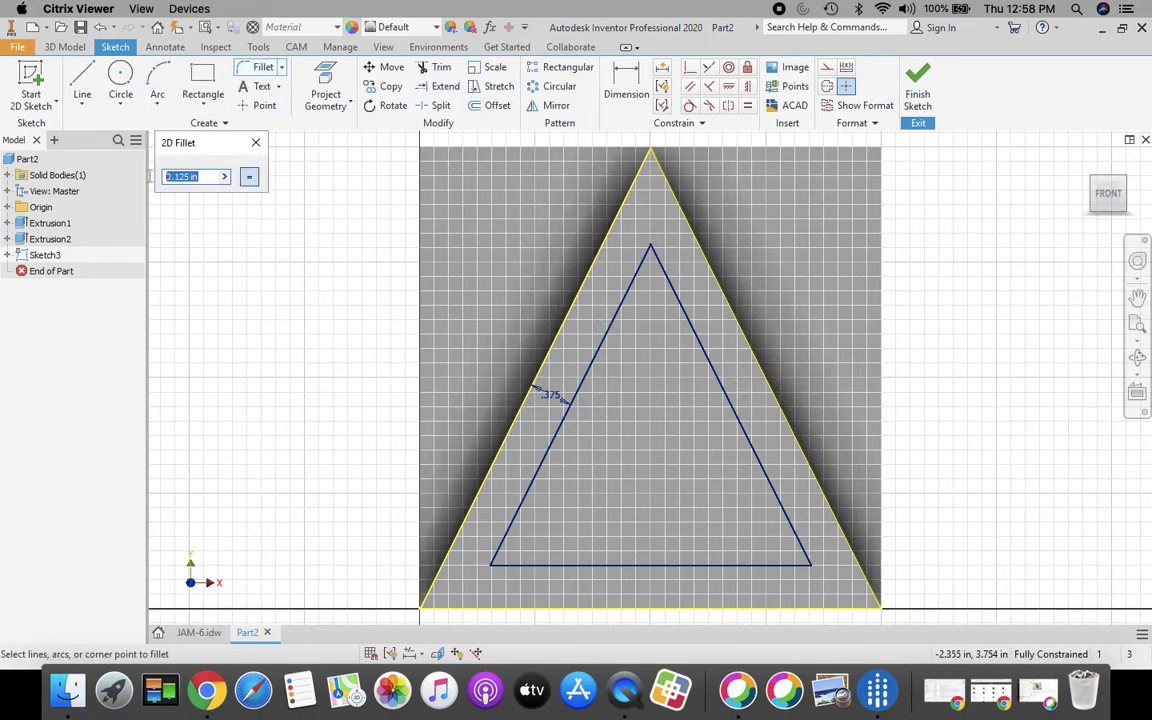
text(.25)
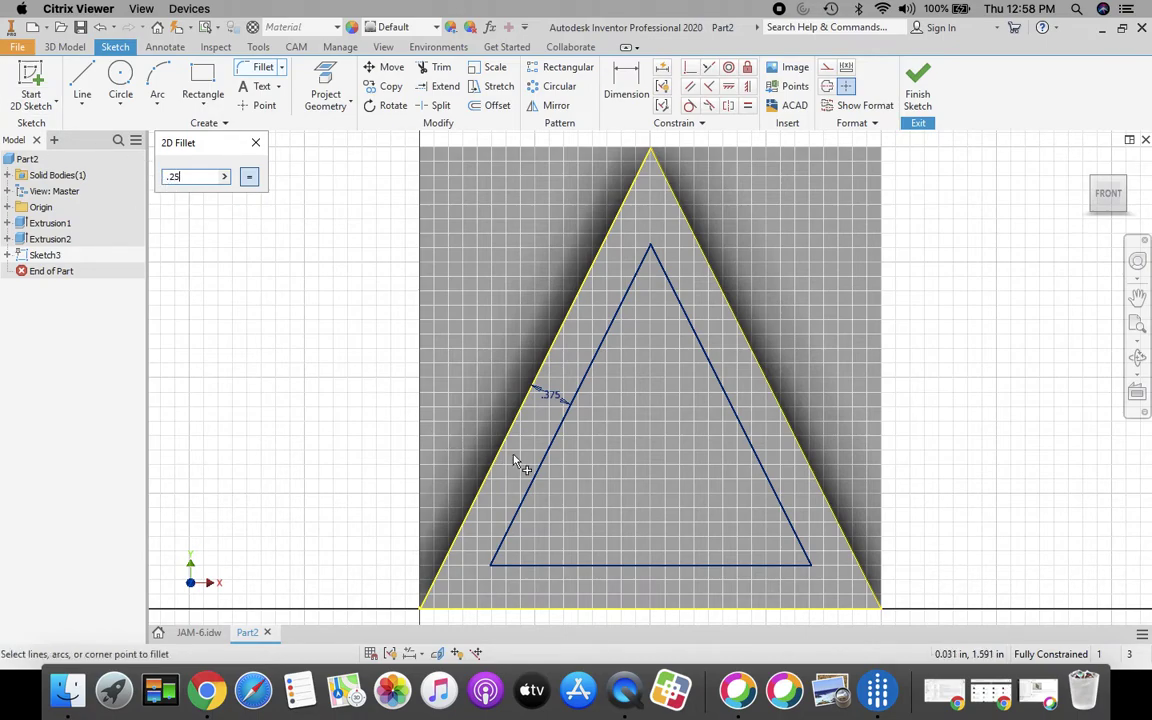
click(627, 320)
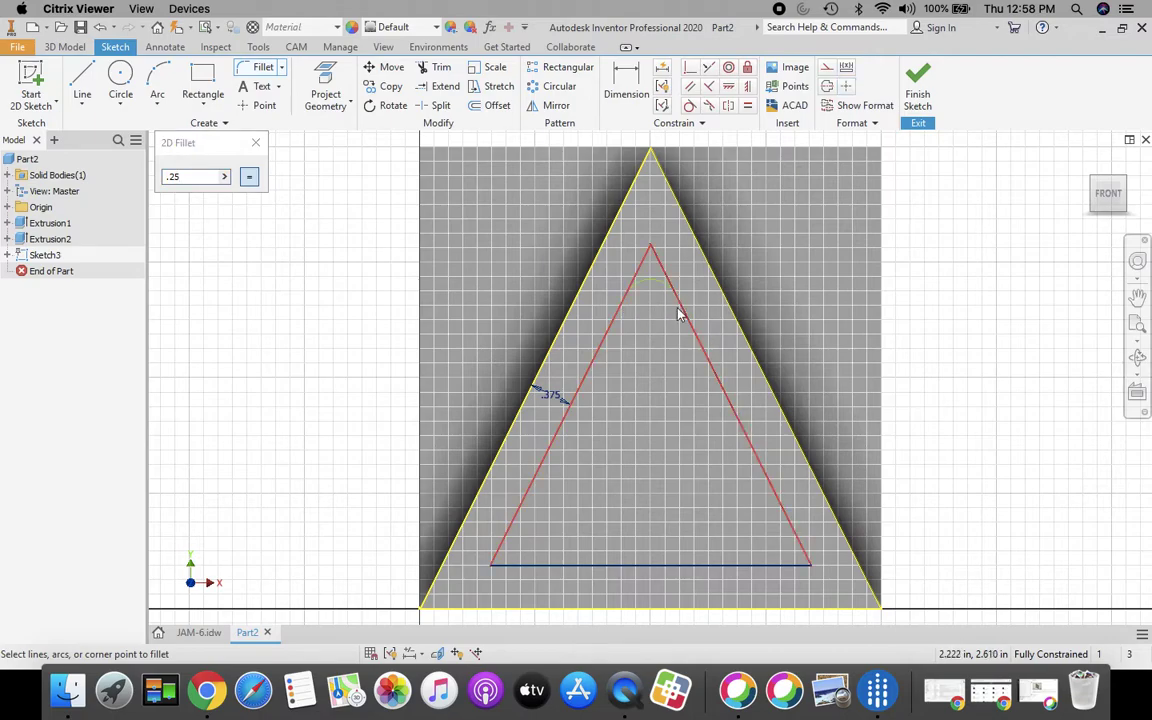
click(704, 362)
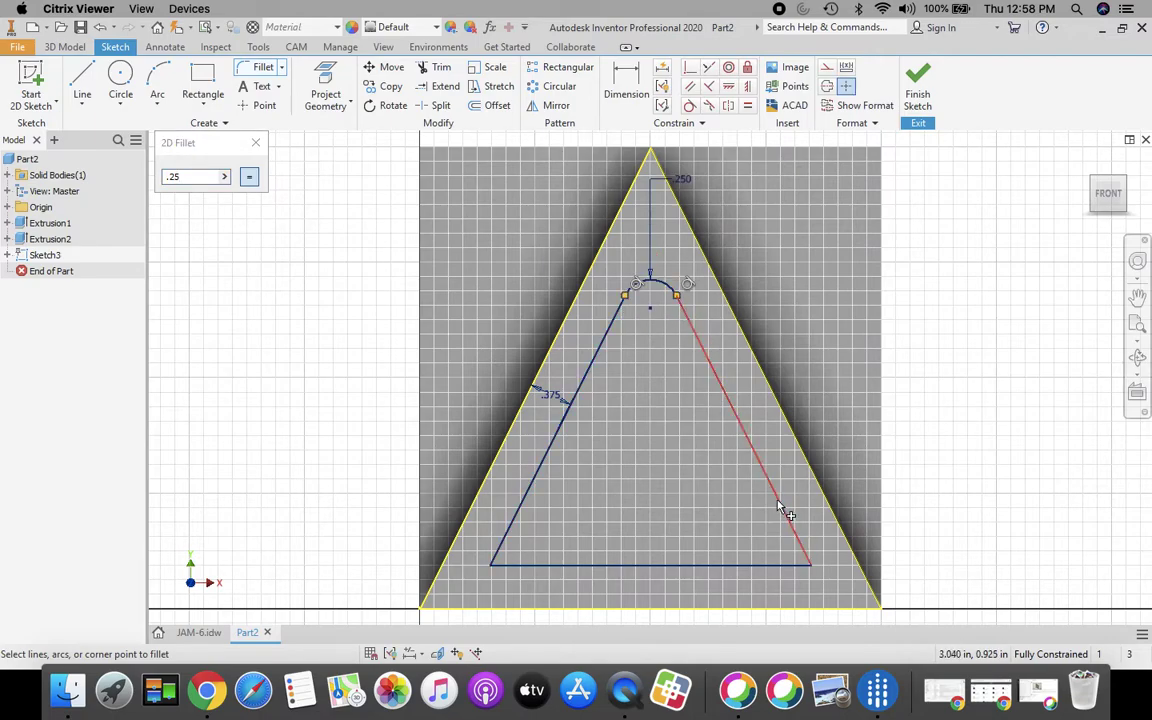
click(760, 572)
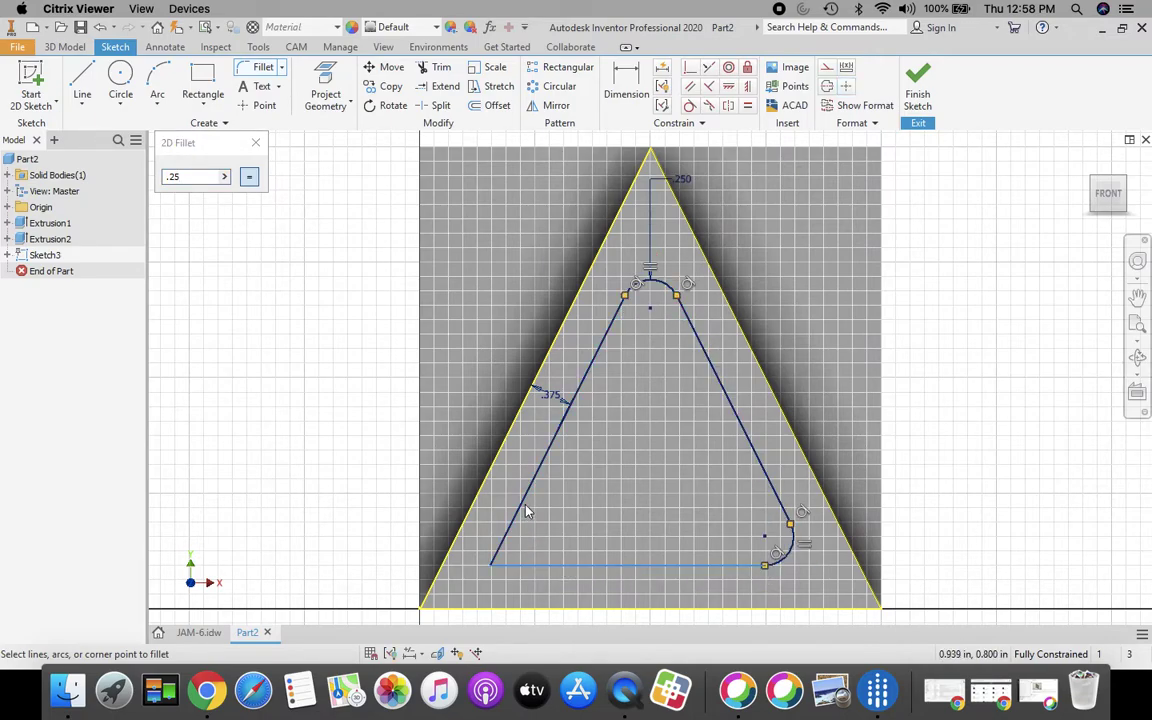
click(604, 593)
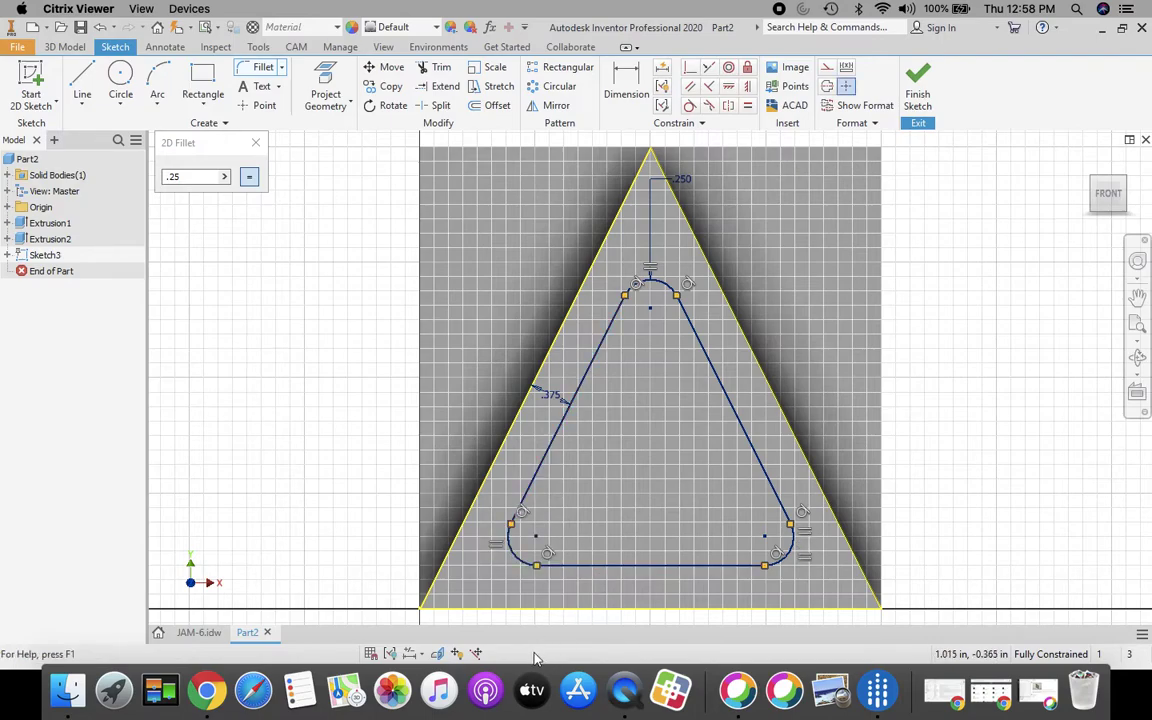
click(256, 146)
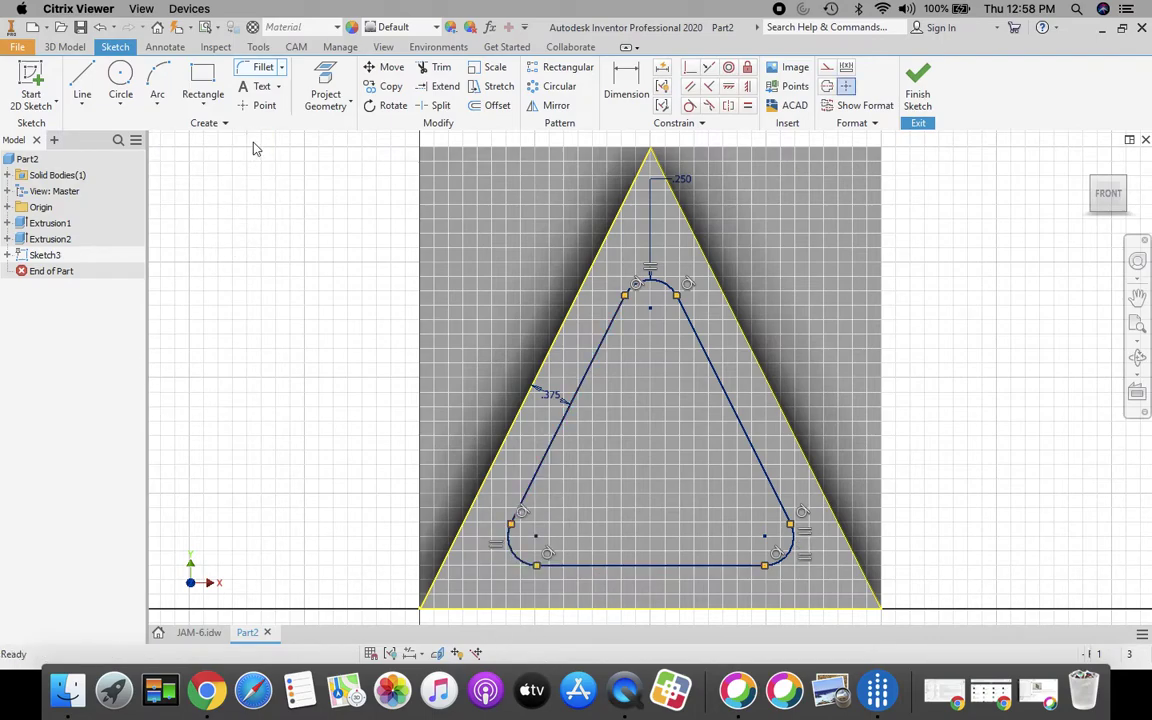
click(918, 80)
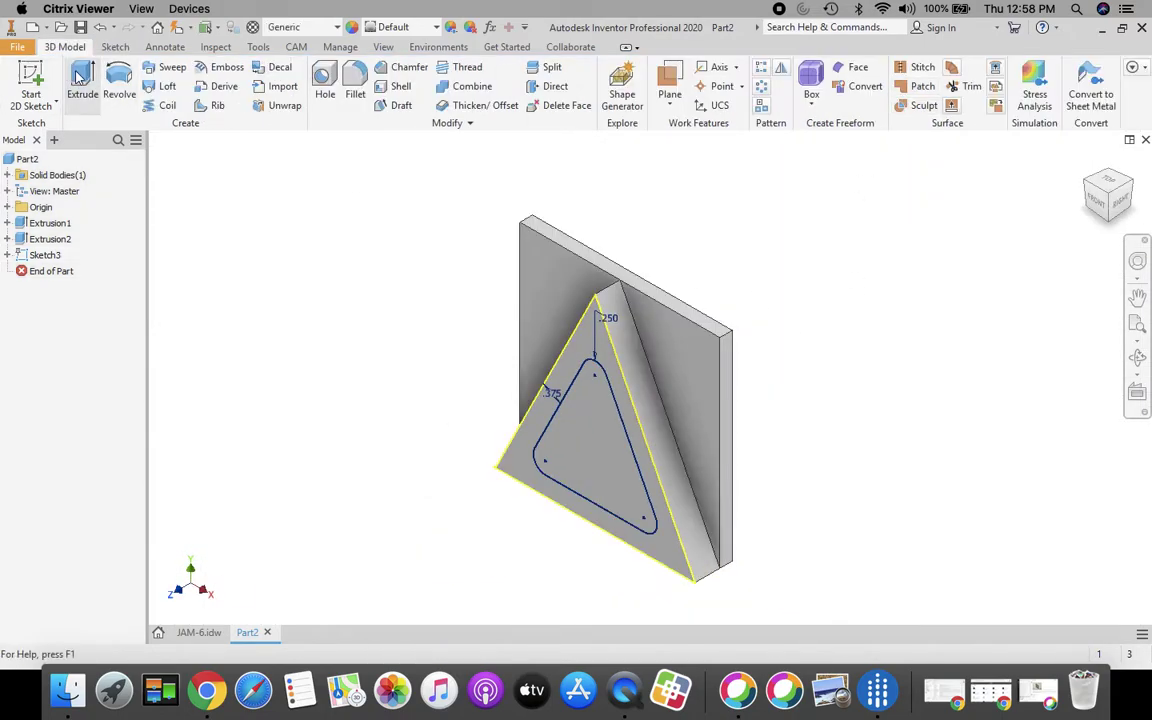
Extrude-cut the rounded inner triangle 0.5 in deep to pocket the raised rib.
click(80, 80)
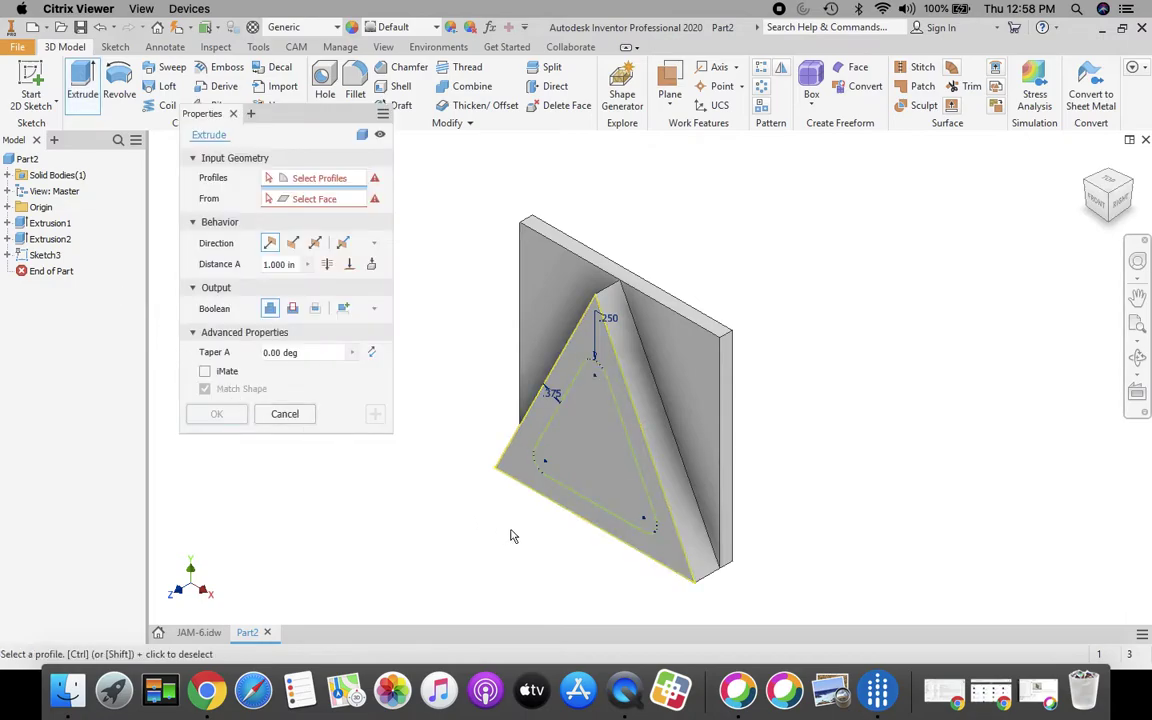
click(618, 469)
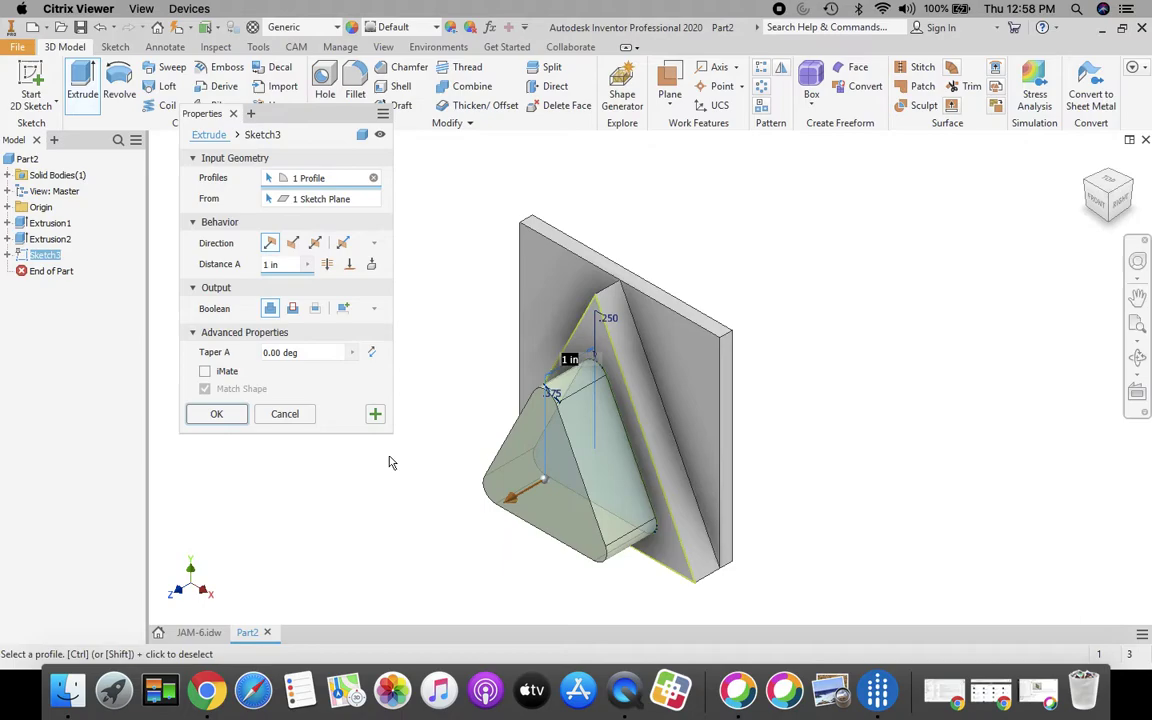
click(293, 309)
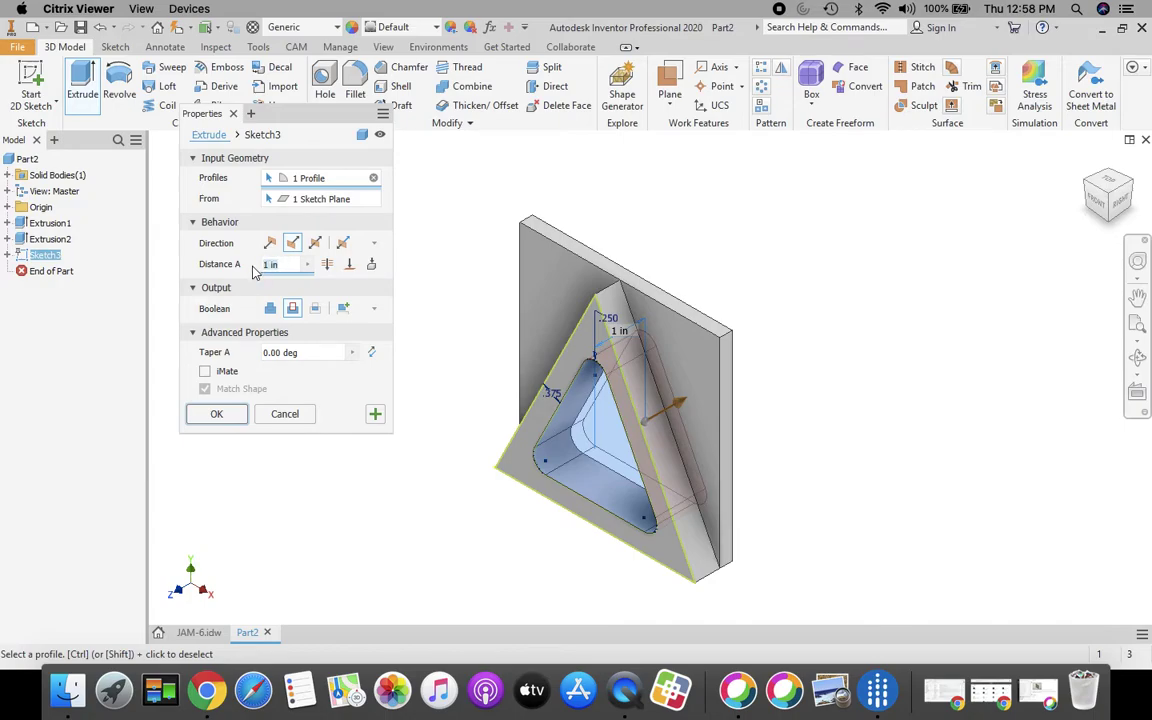
text(.5)
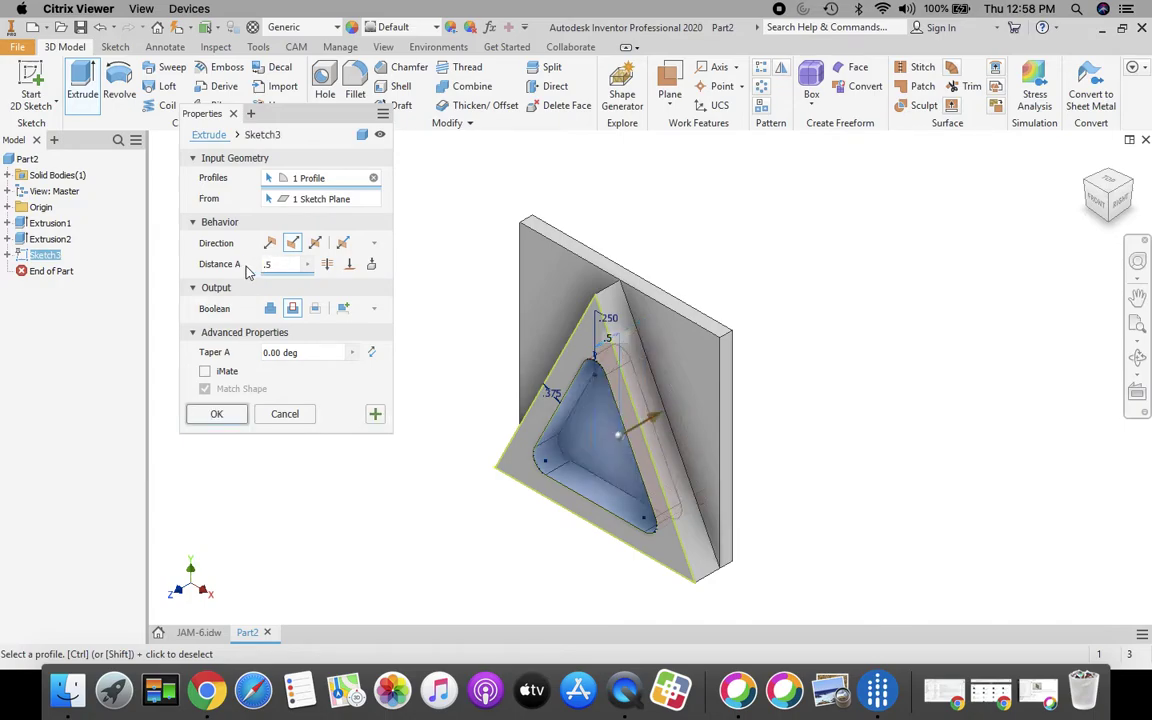
click(219, 418)
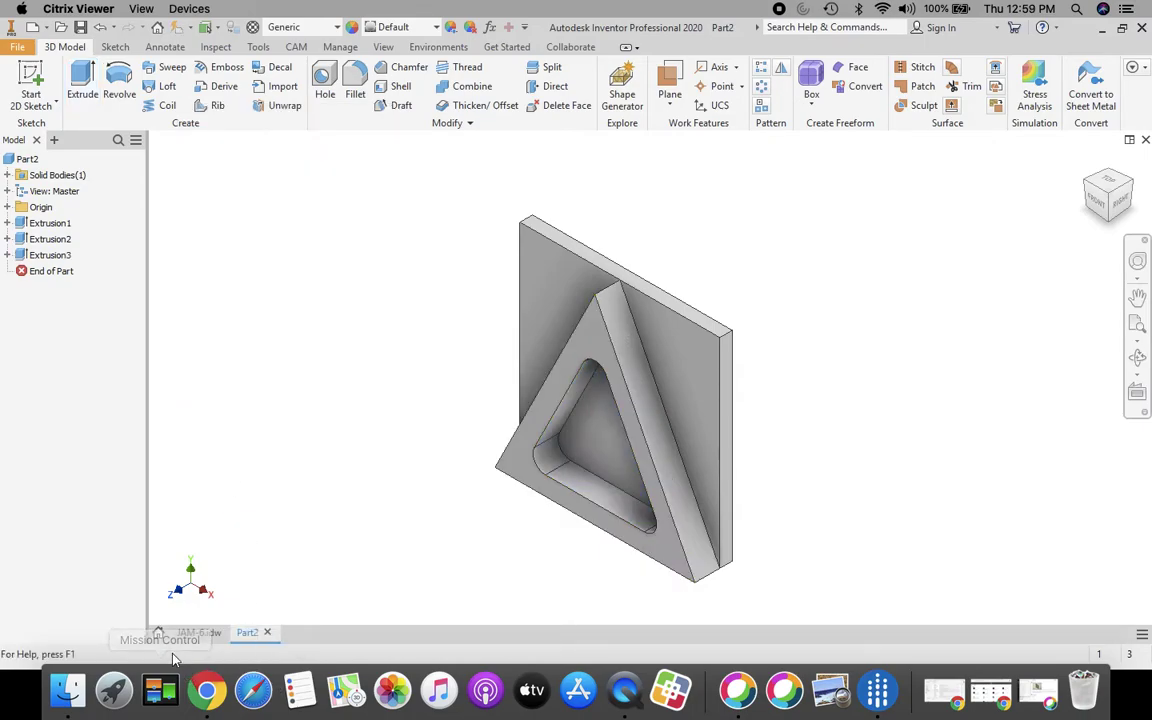
click(198, 633)
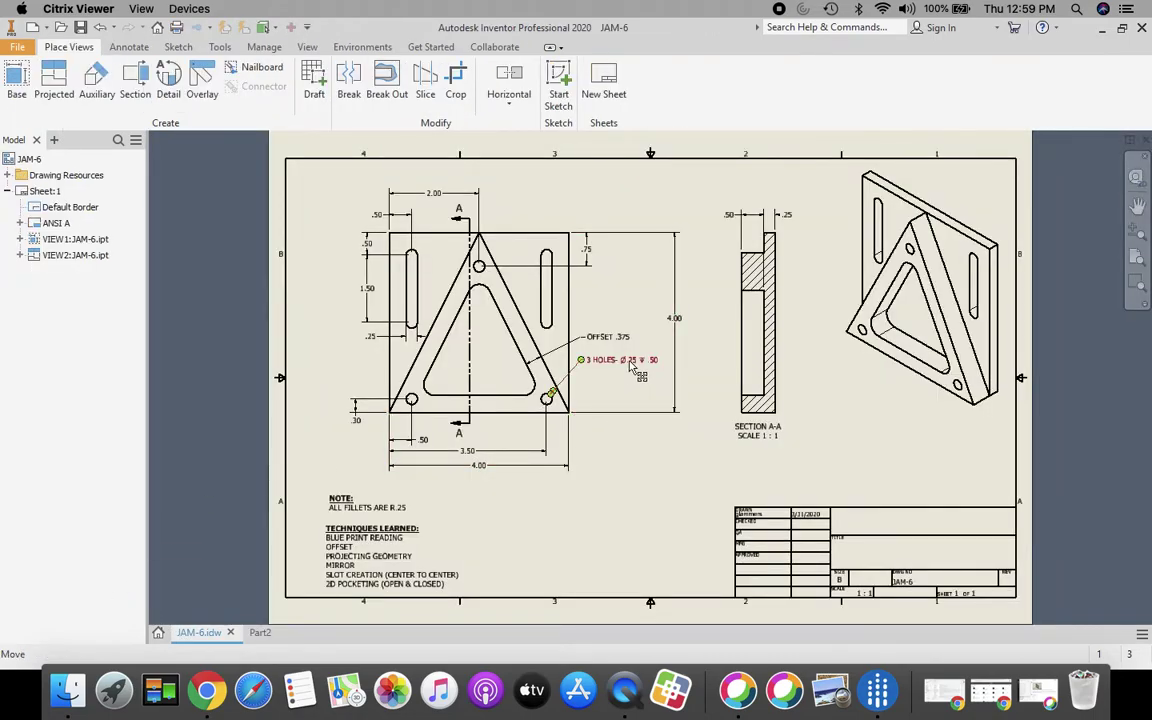
scroll(612, 366, up, 3)
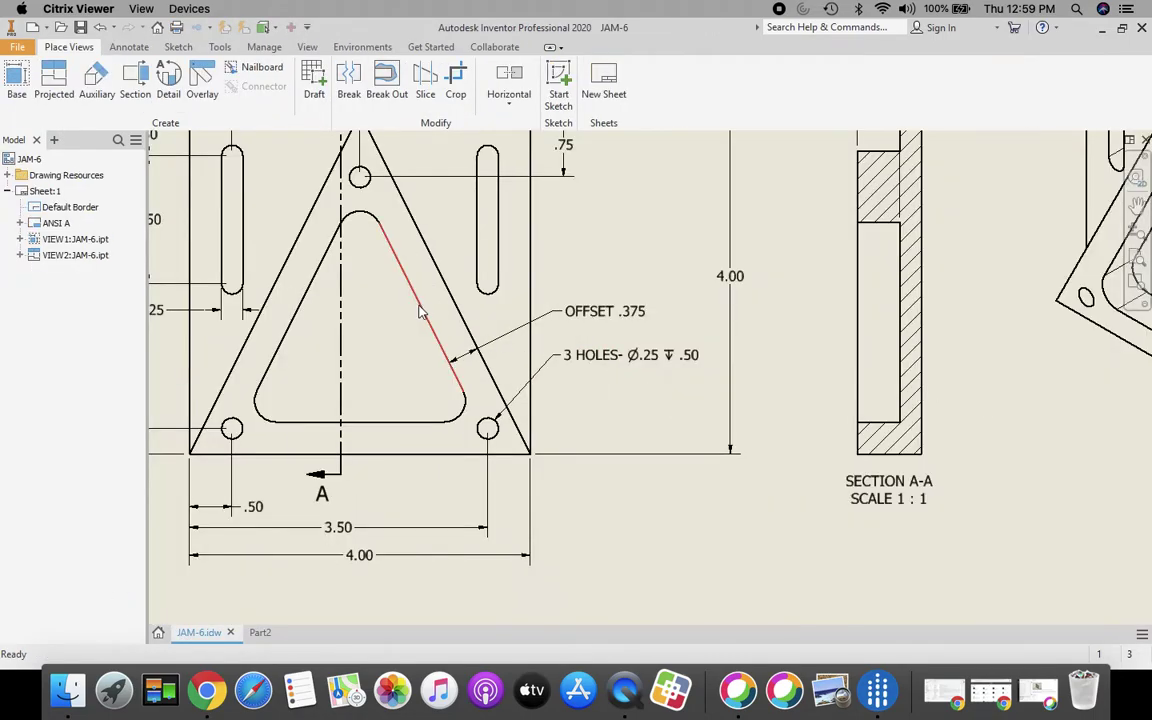
drag(418, 310, 549, 376)
middle_drag(553, 377, 553, 375)
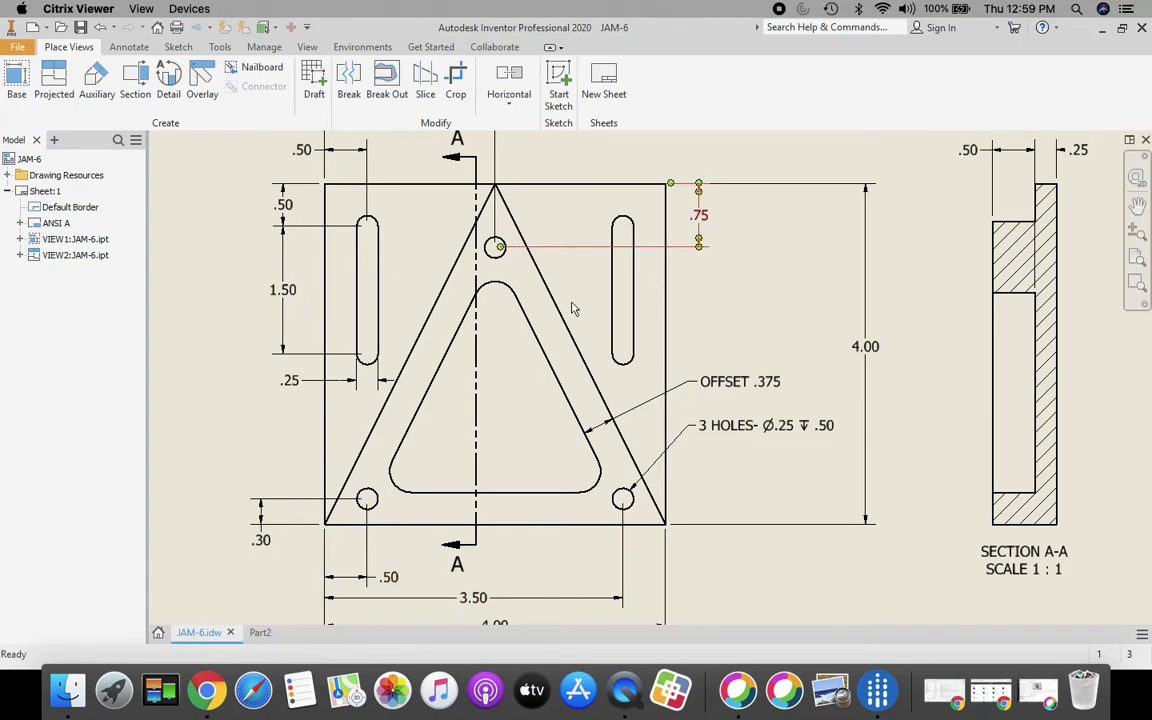
click(259, 633)
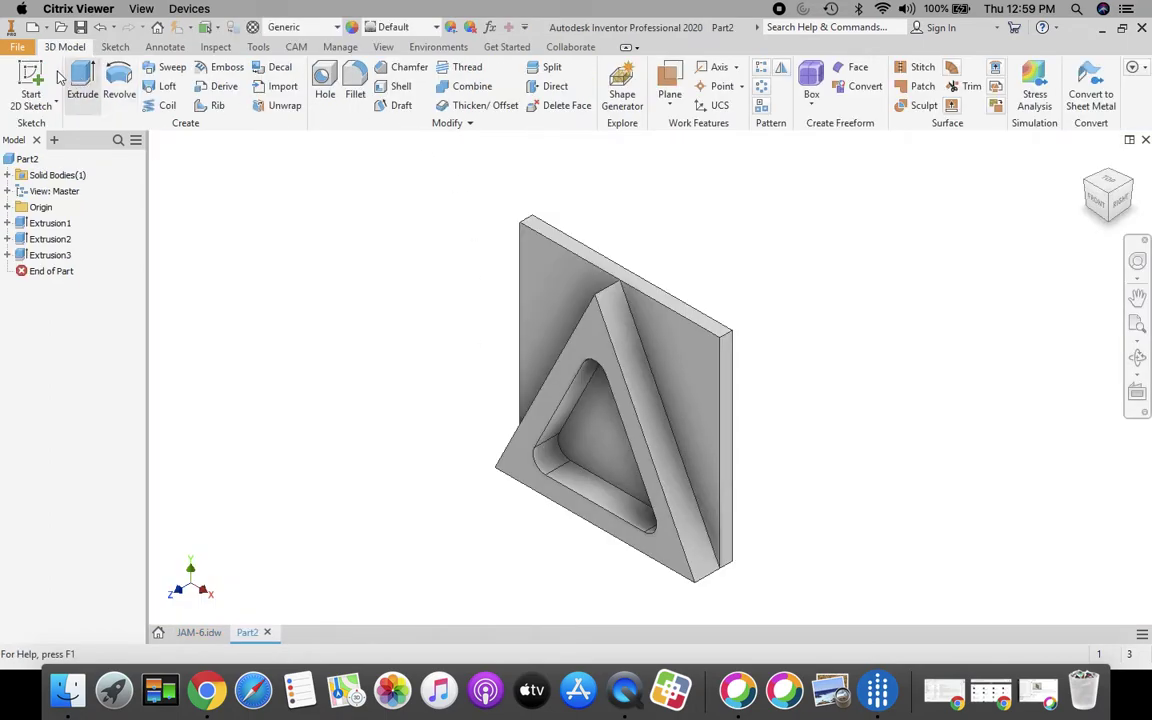
Start a new 2D sketch on the raised triangle's front face.
click(33, 80)
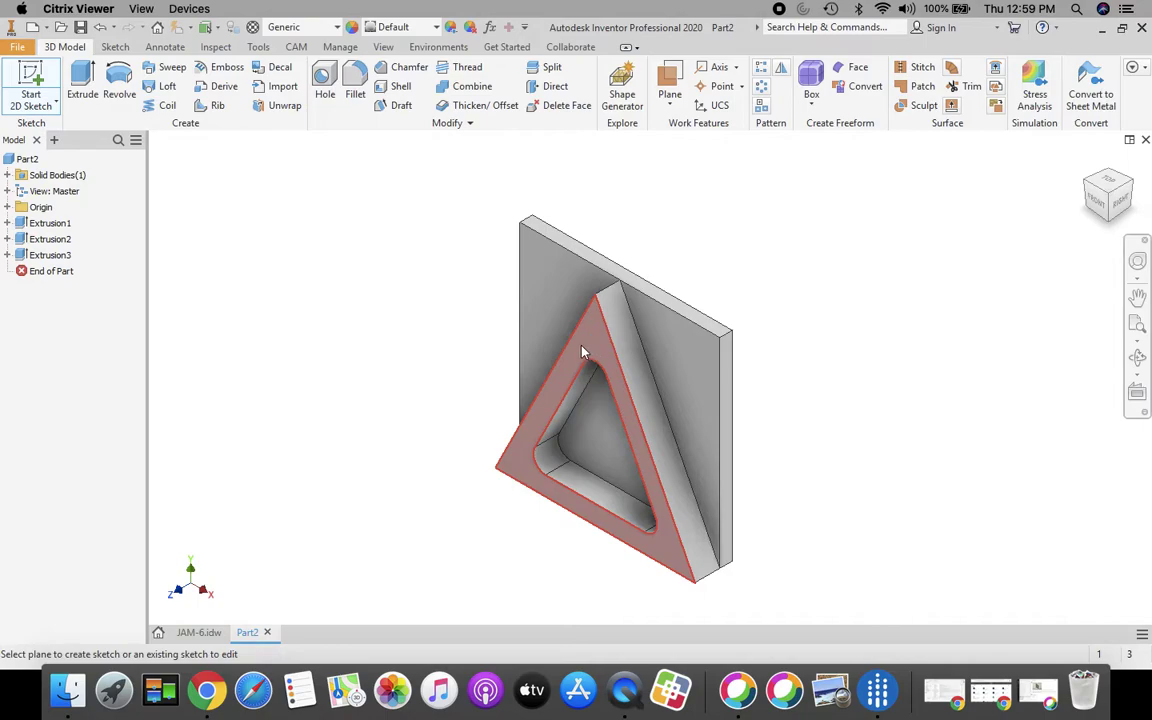
click(510, 350)
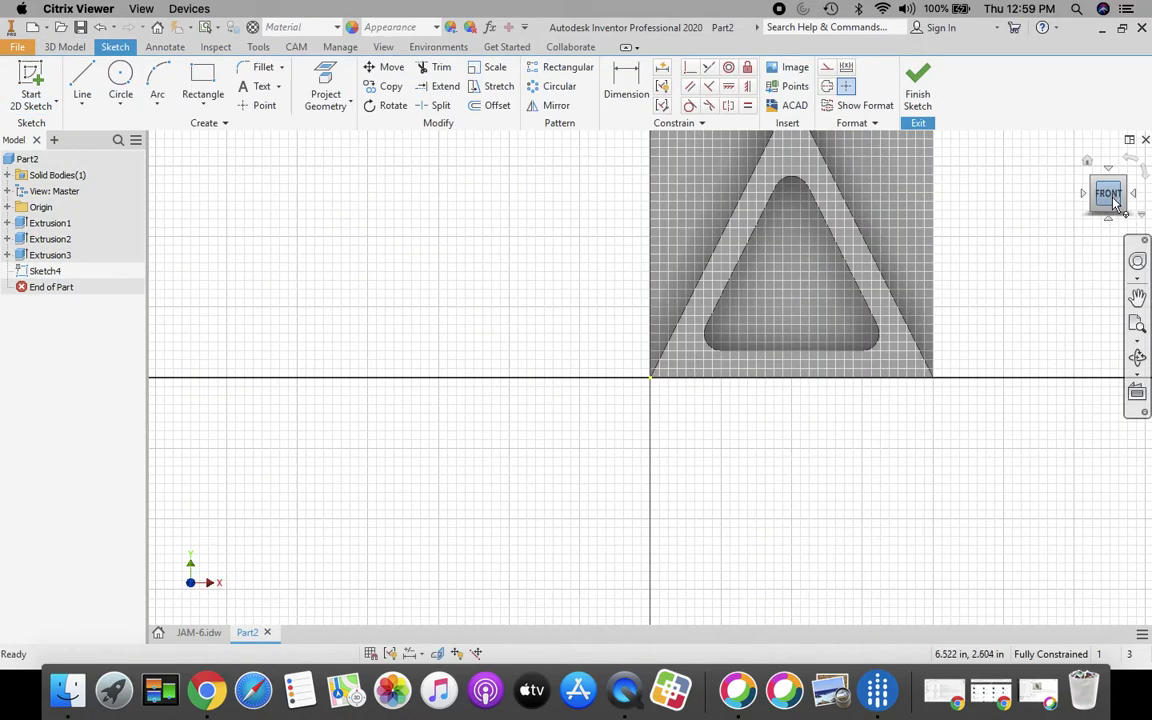
click(1110, 195)
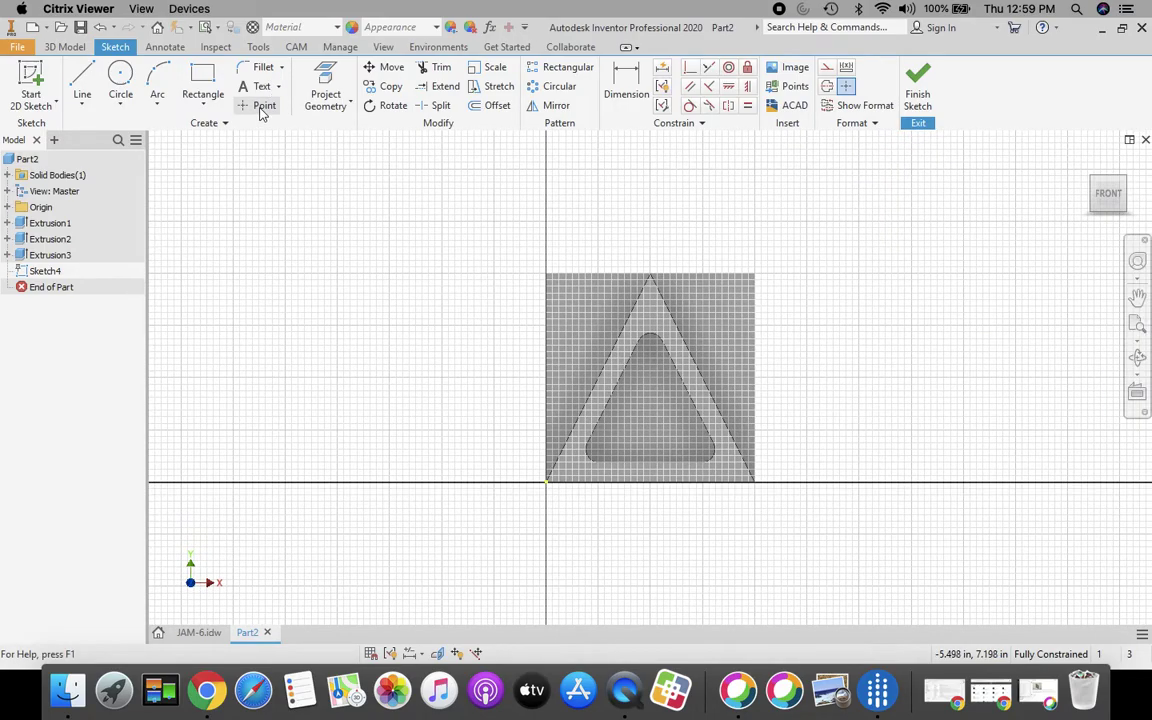
Place sketch points near the triangle's apex and bottom-right corner for holes.
click(260, 108)
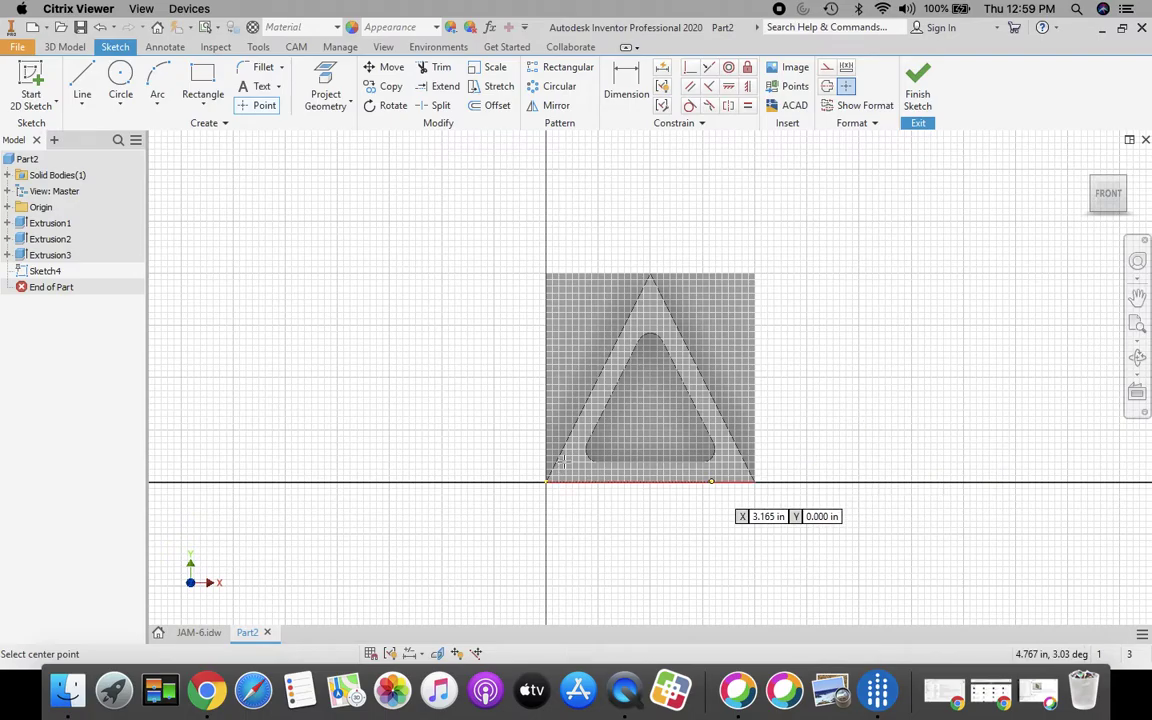
click(652, 308)
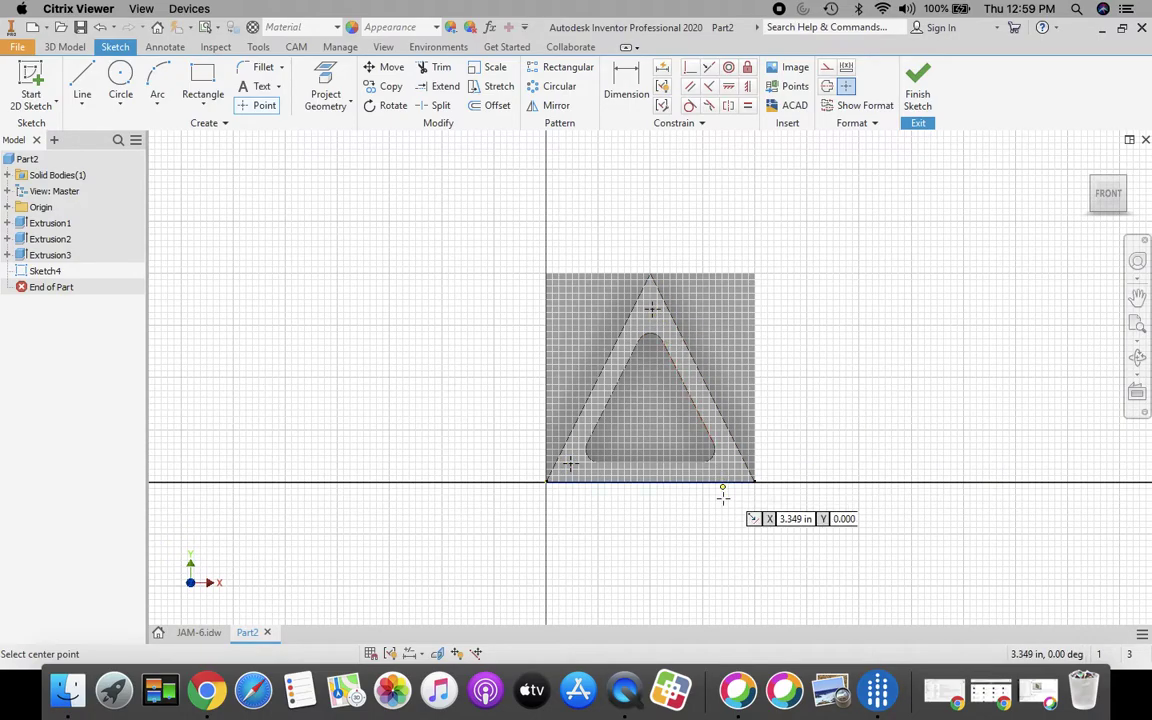
click(727, 468)
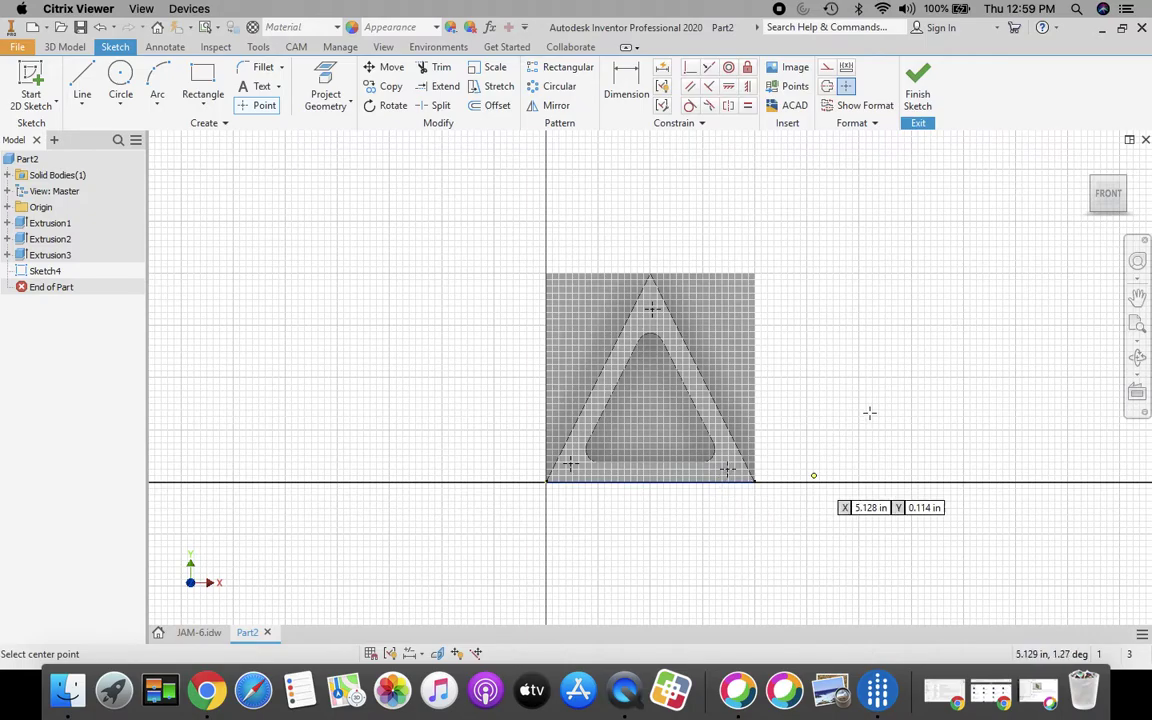
key(Escape)
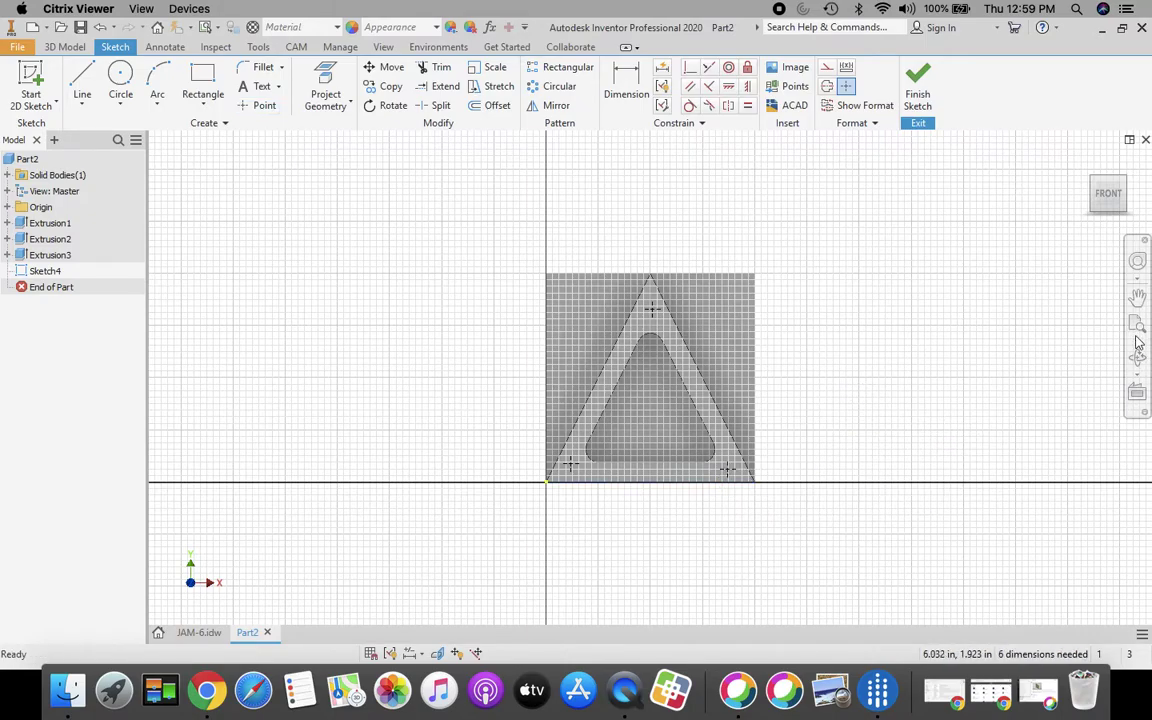
click(1137, 323)
scroll(900, 397, up, 2)
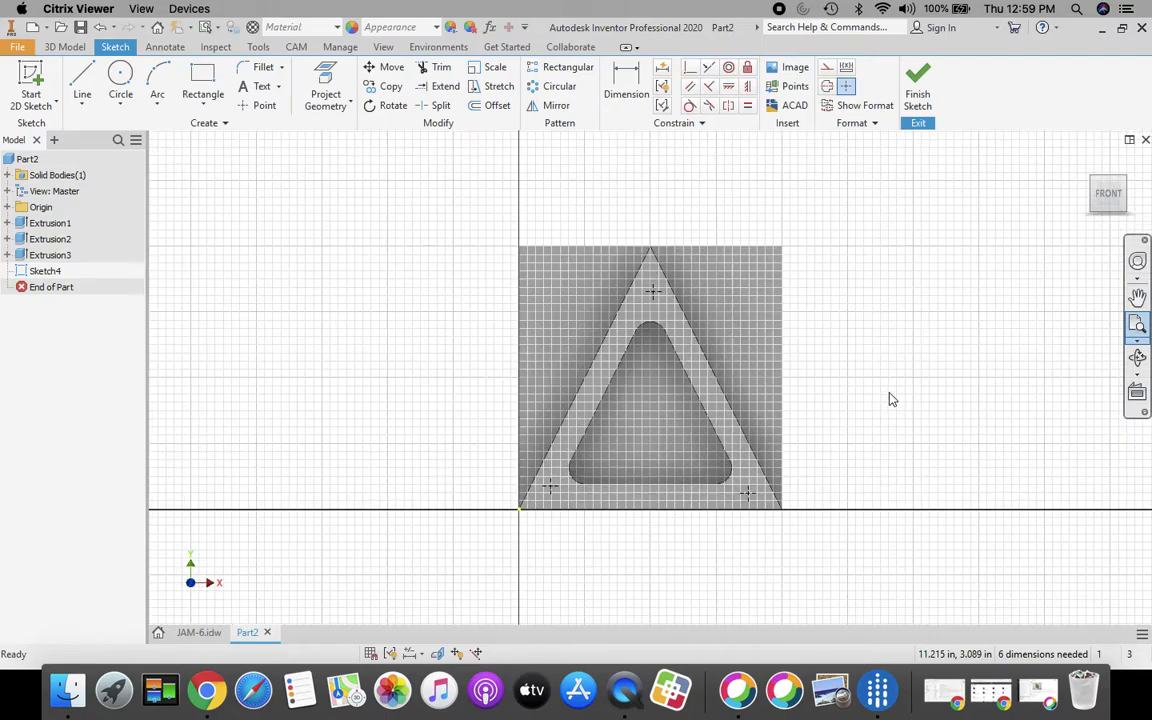
scroll(800, 396, up, 2)
scroll(660, 420, up, 1)
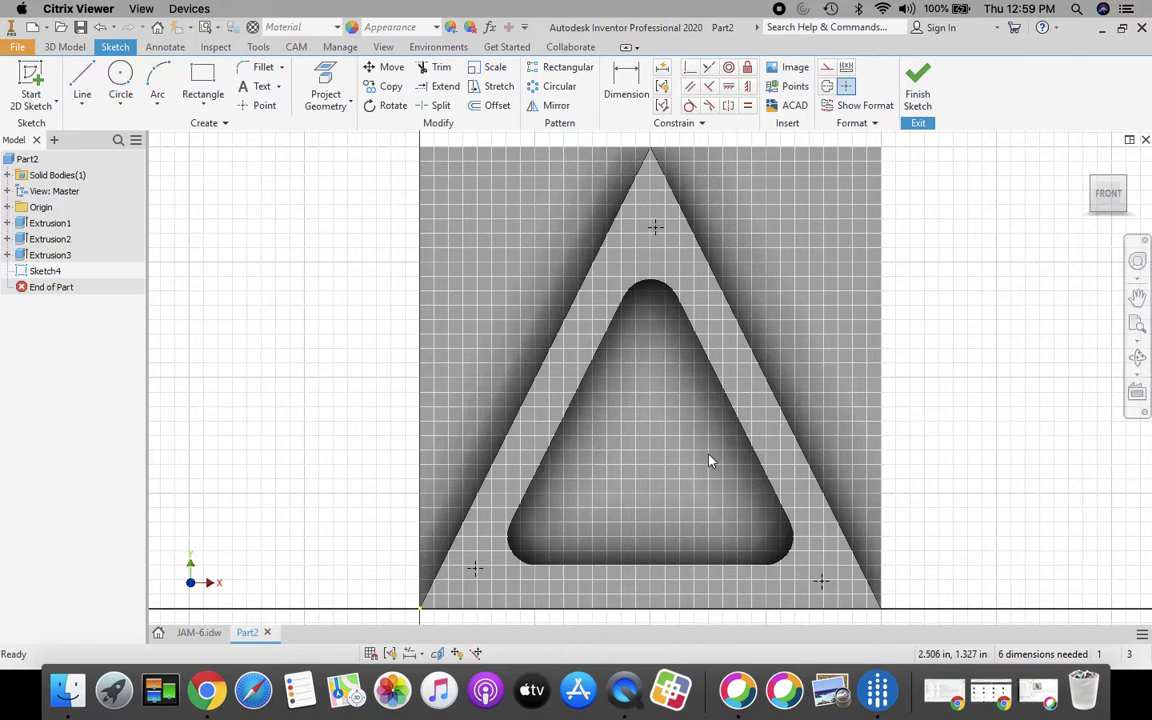
scroll(709, 461, down, 2)
Dimension the lower hole point .300 above the plate's bottom edge.
click(626, 88)
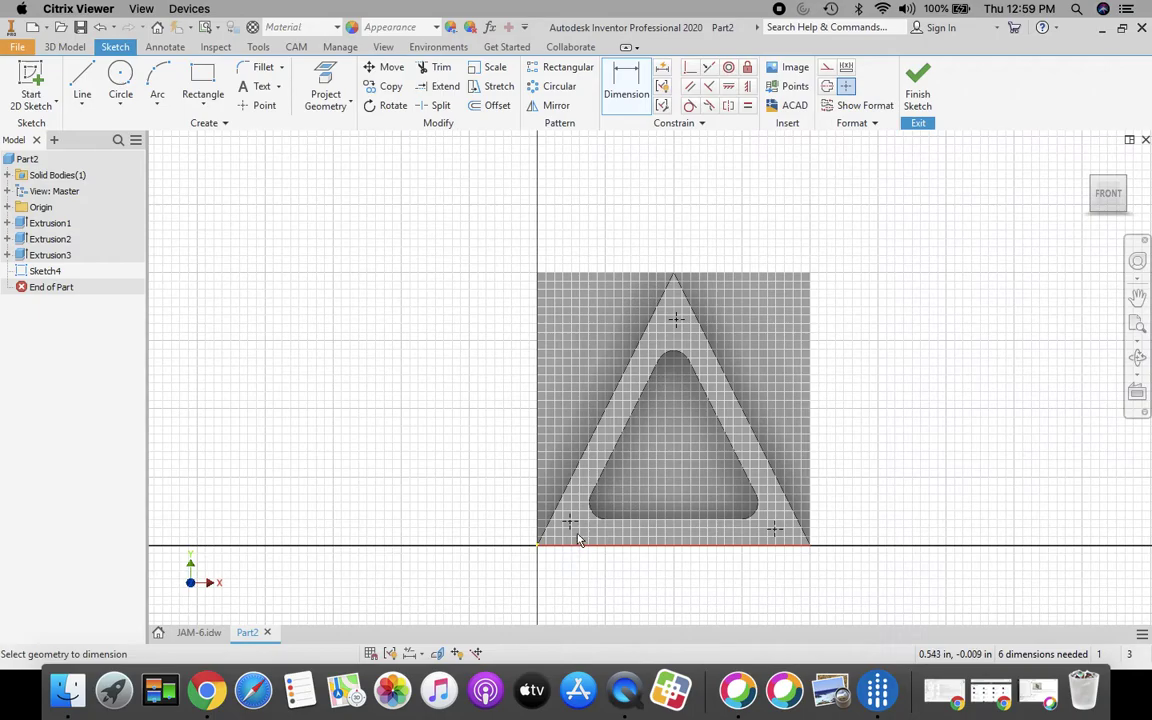
click(577, 539)
click(571, 525)
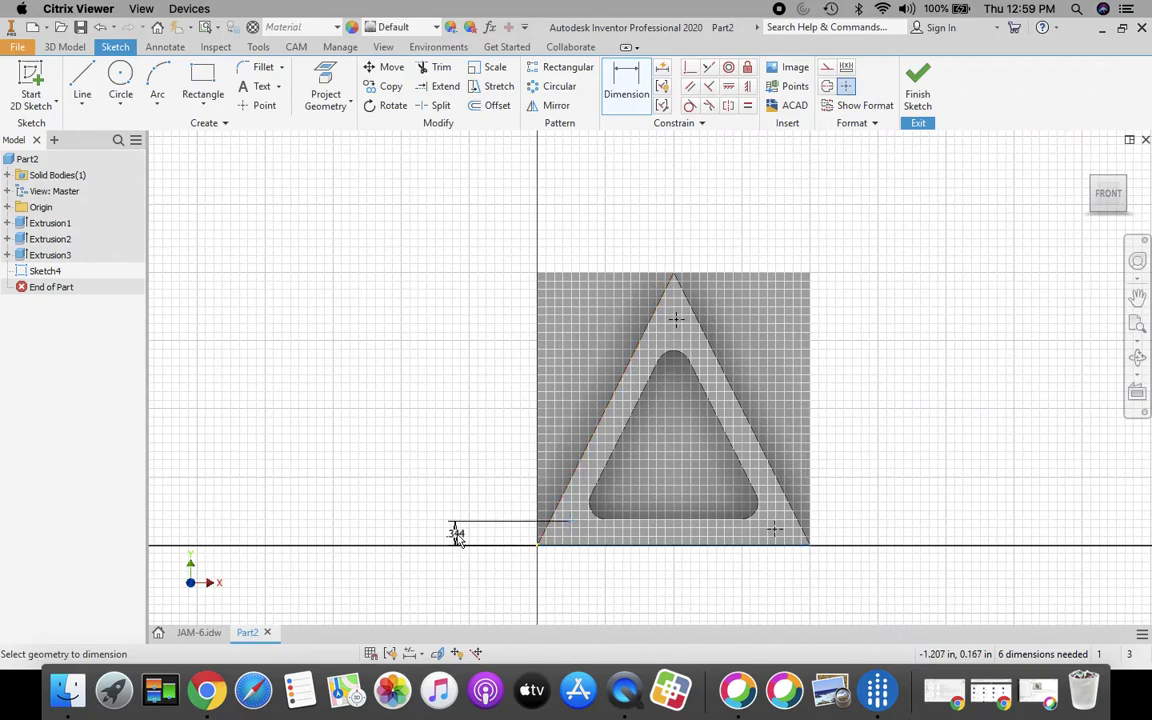
click(456, 535)
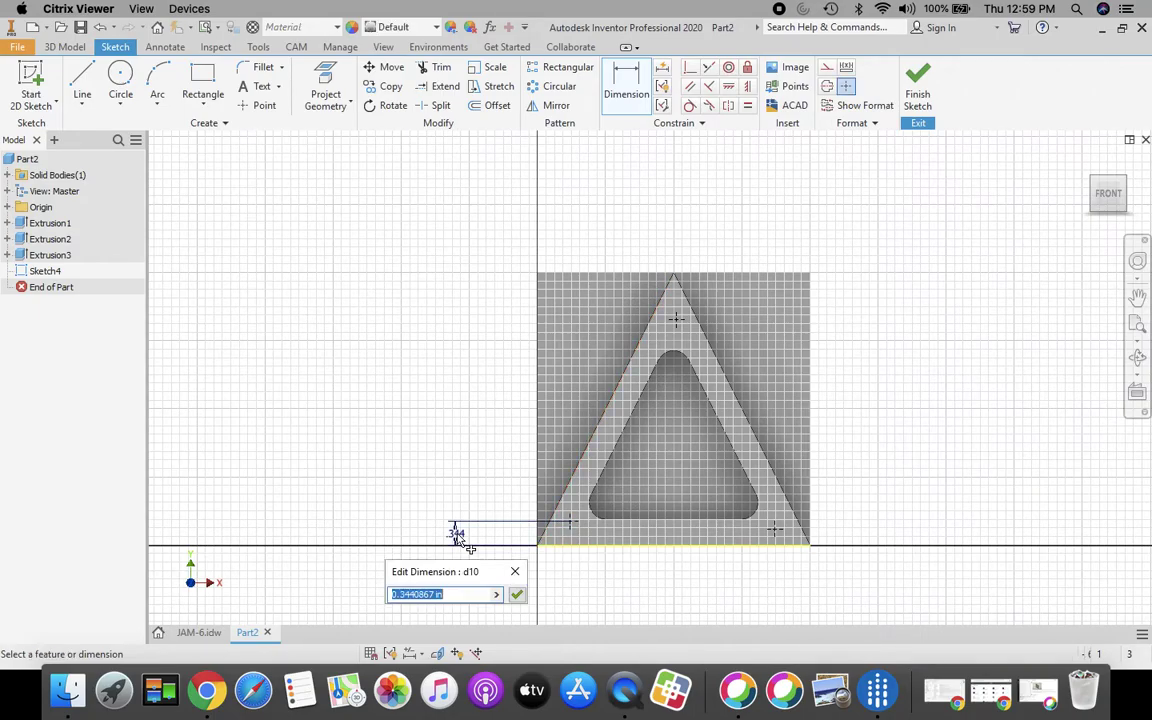
text(.3)
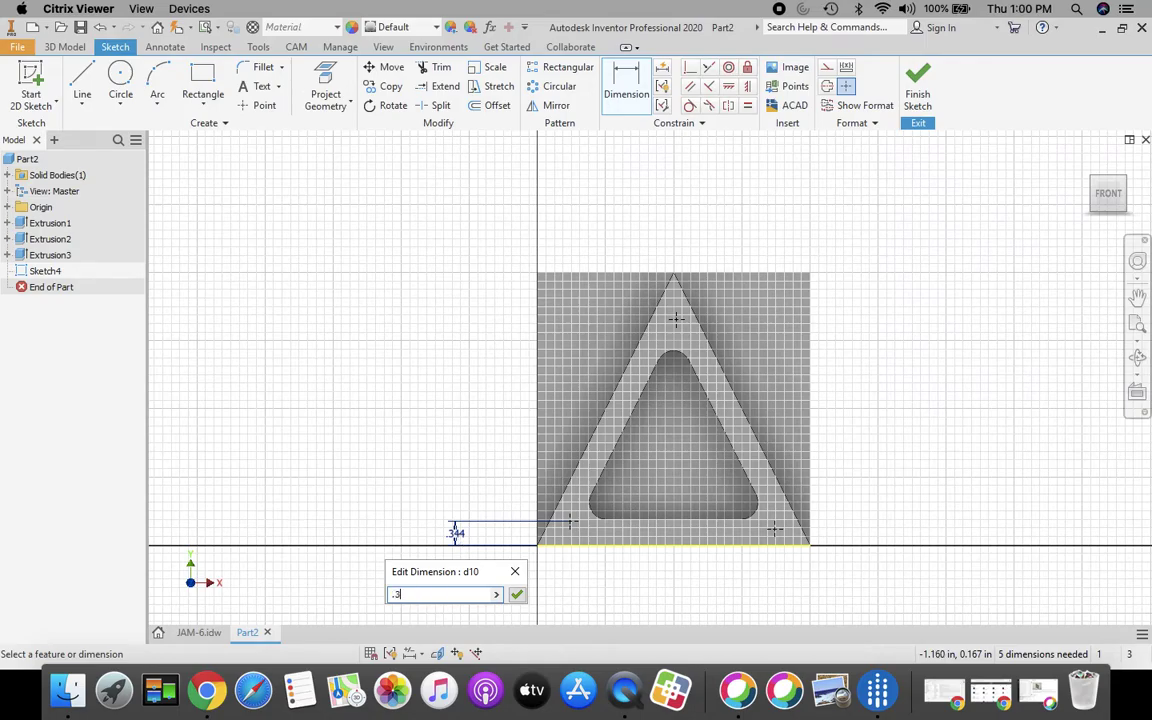
key(Return)
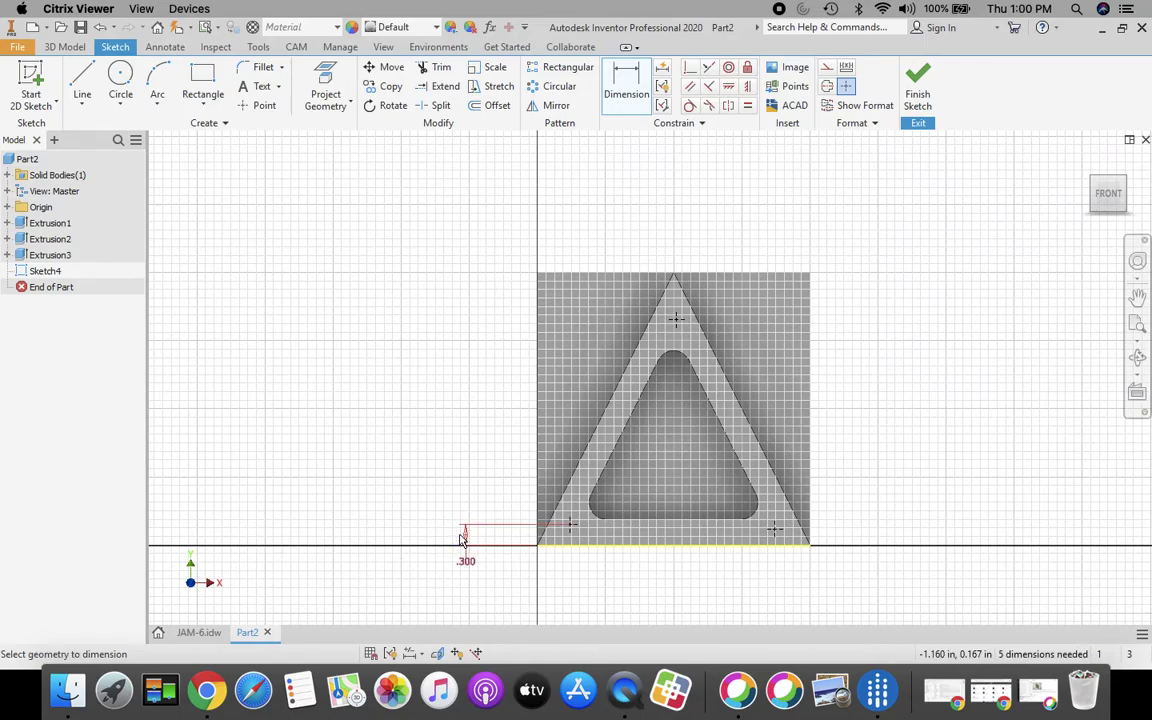
Locate the lower-left and lower-right points .500 and 3.500 from the left edge.
click(540, 510)
click(571, 525)
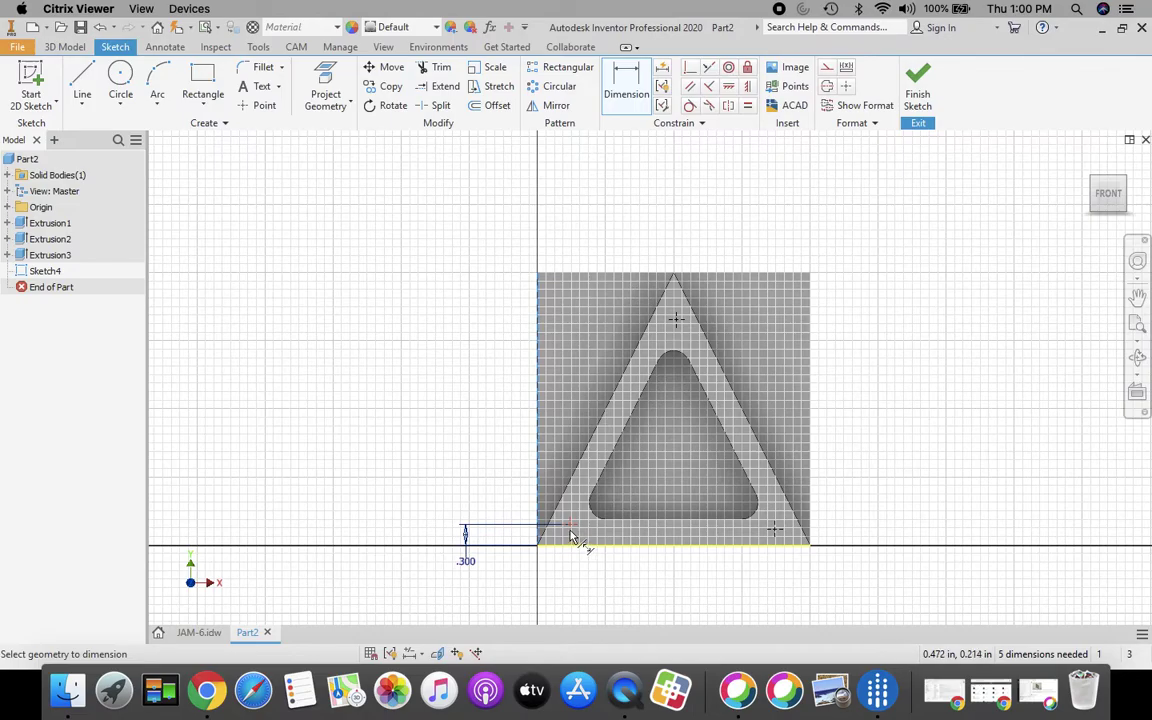
click(555, 590)
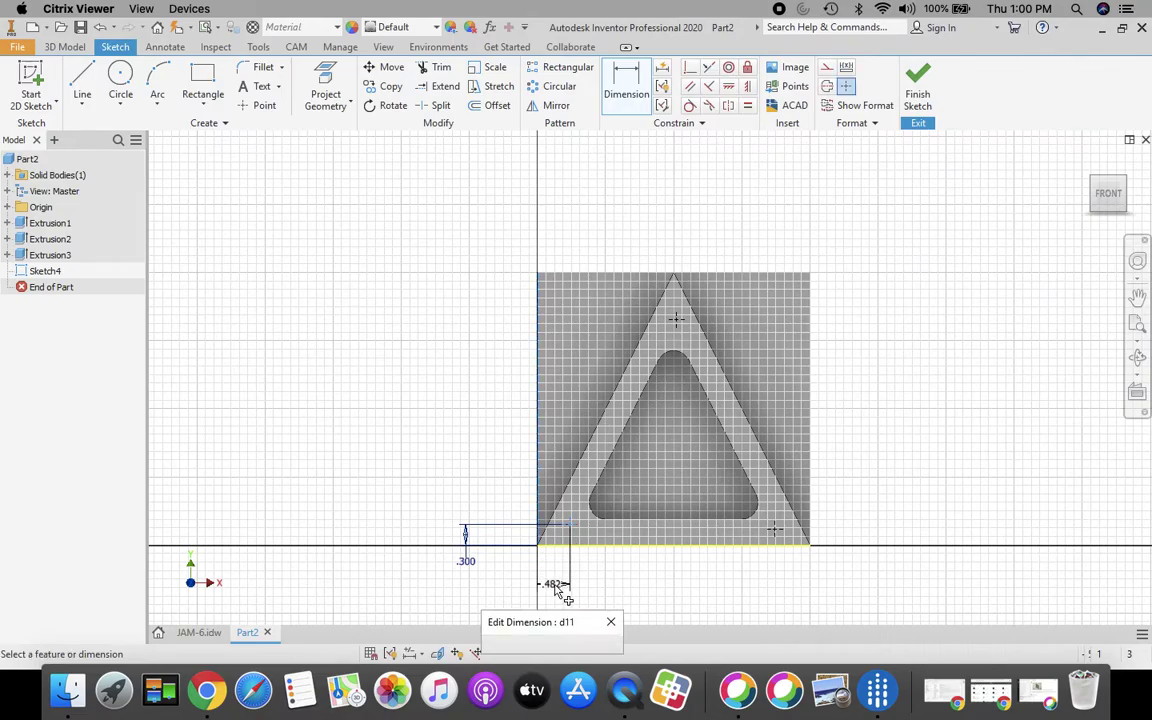
text(.5)
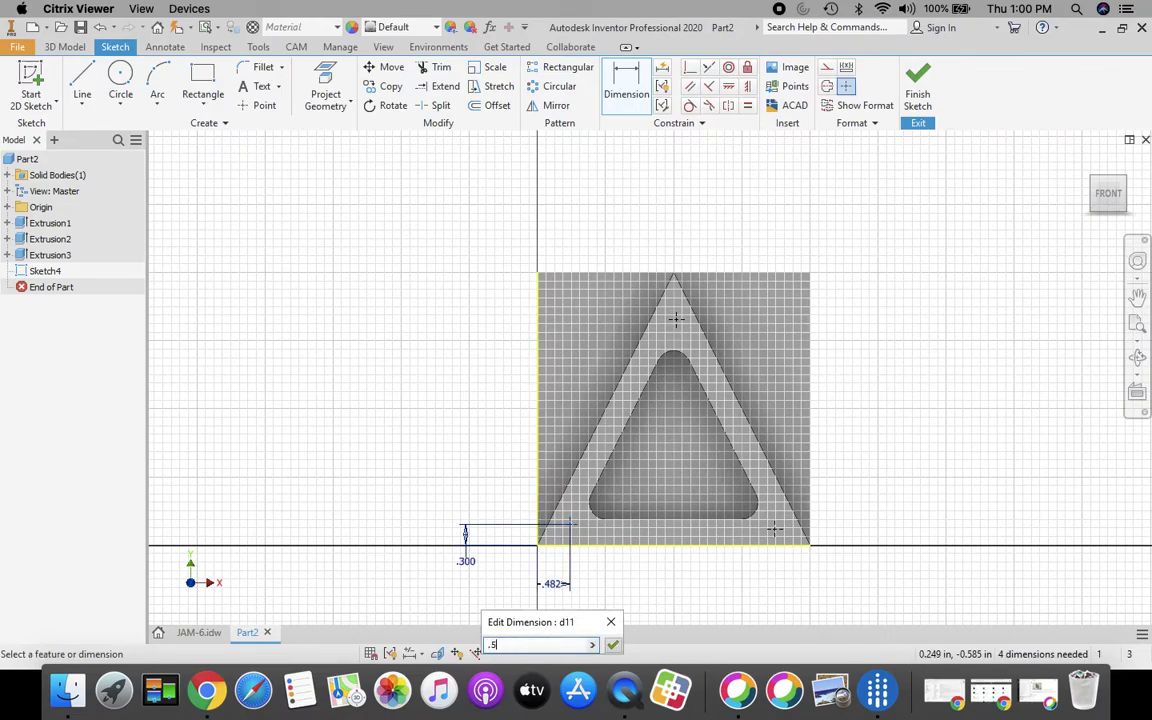
click(614, 647)
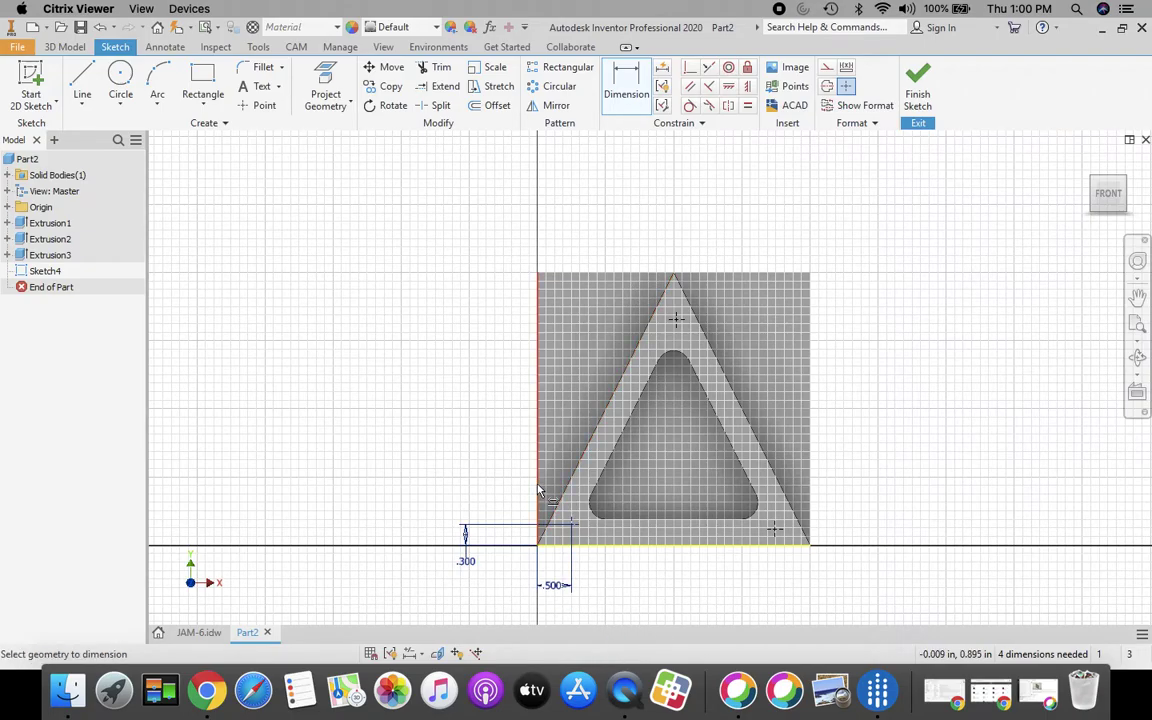
click(541, 546)
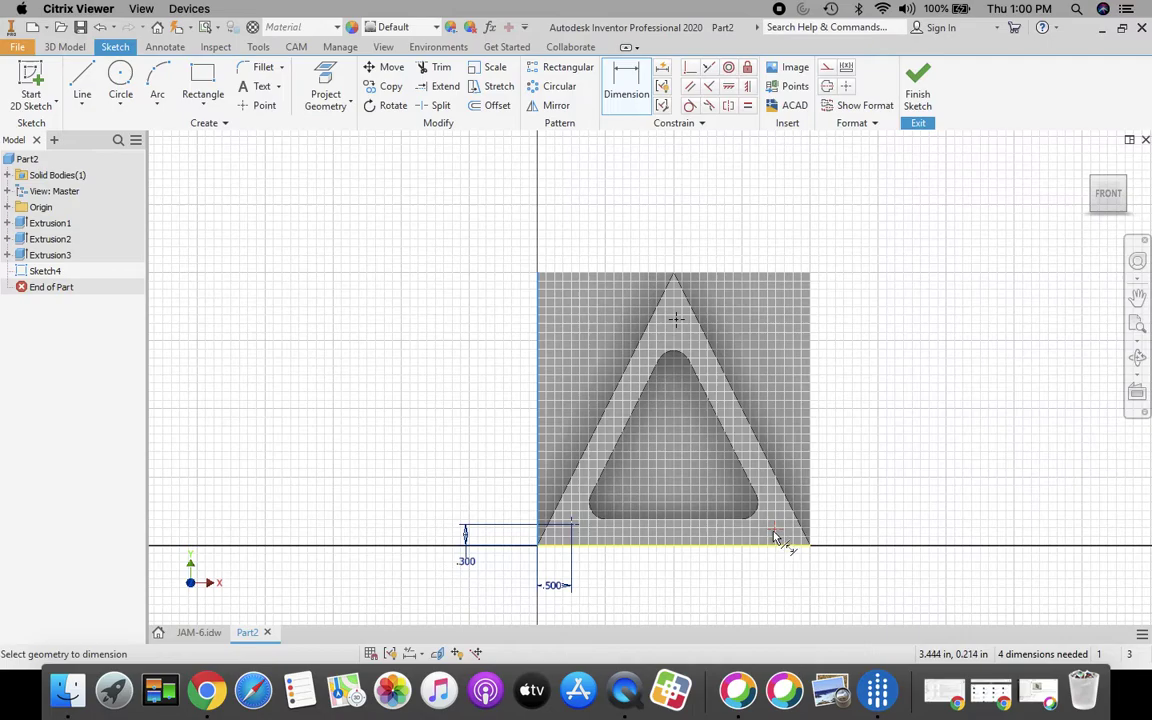
click(776, 531)
click(652, 606)
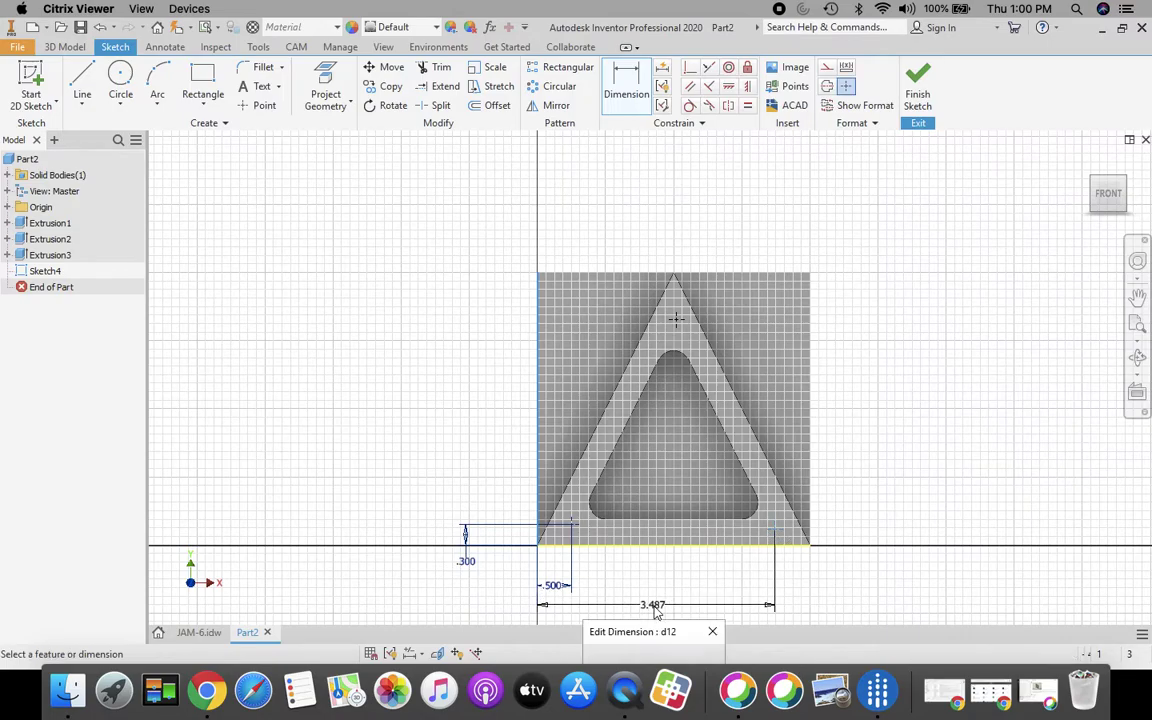
text(3.5)
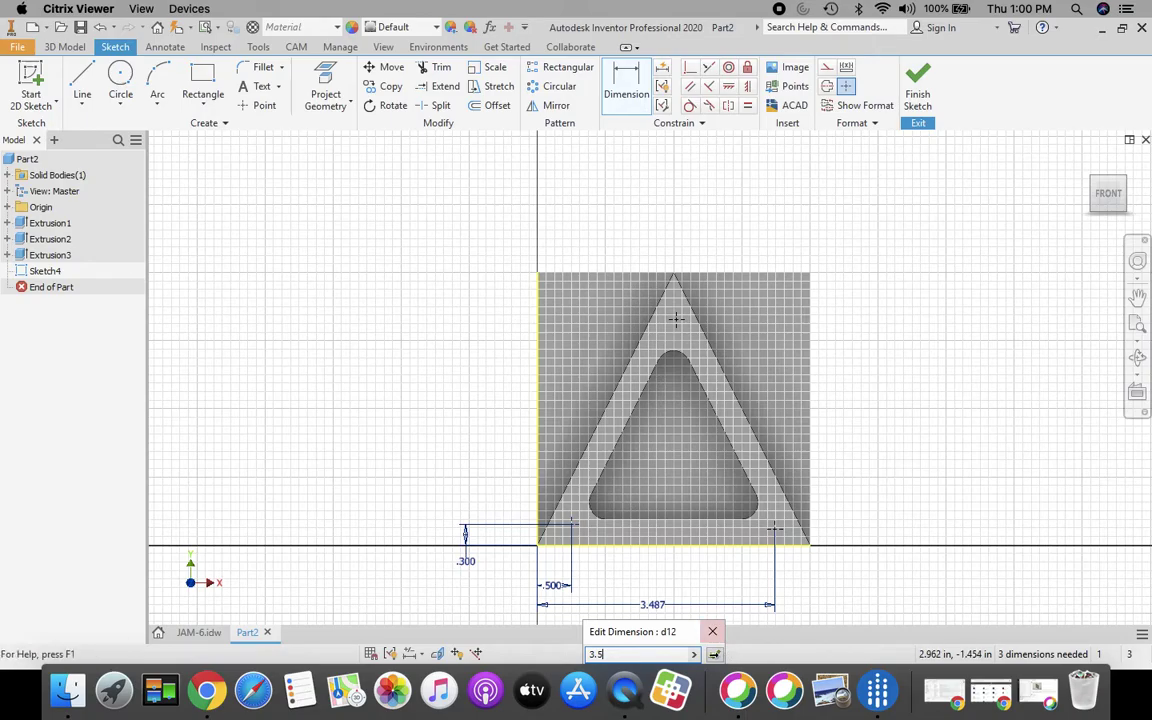
key(Return)
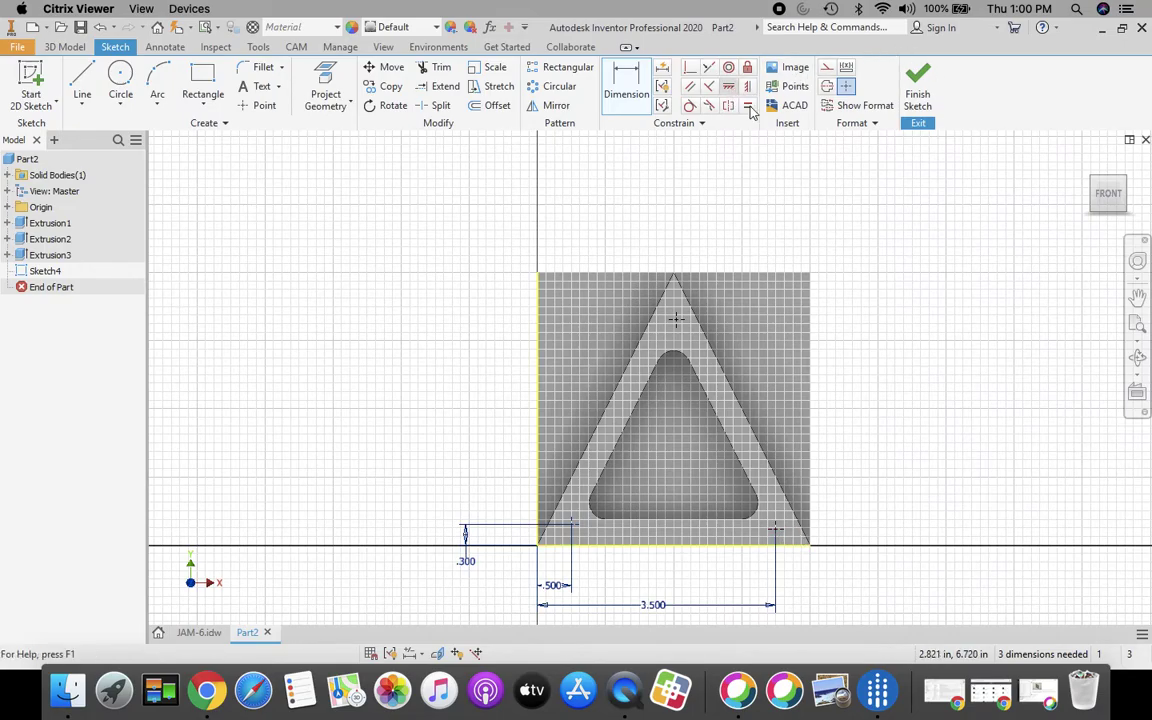
click(729, 88)
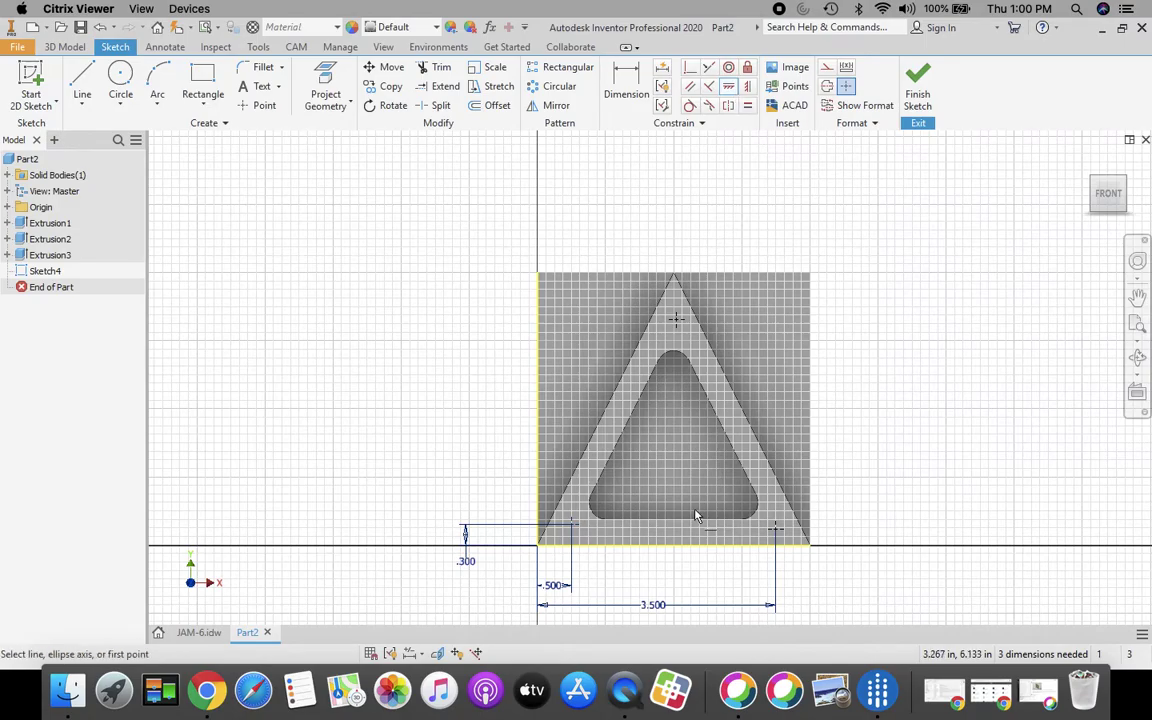
Make the two lower points horizontal and place the apex point 2.000 from the left edge.
click(575, 529)
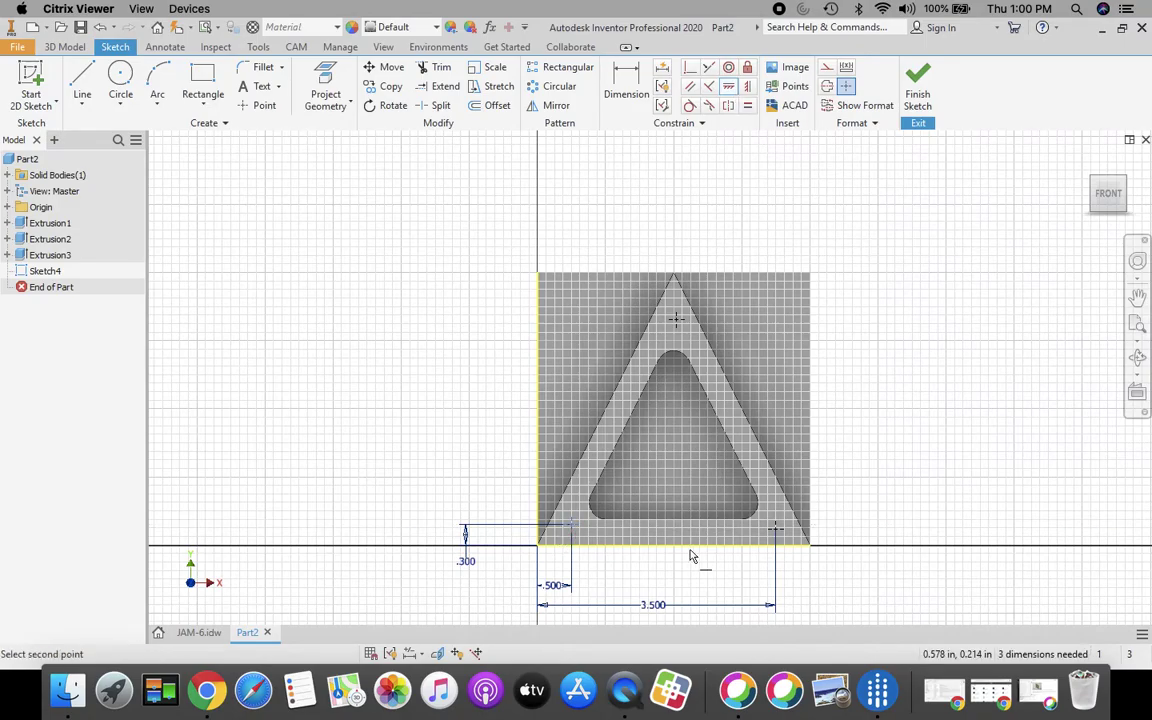
click(774, 533)
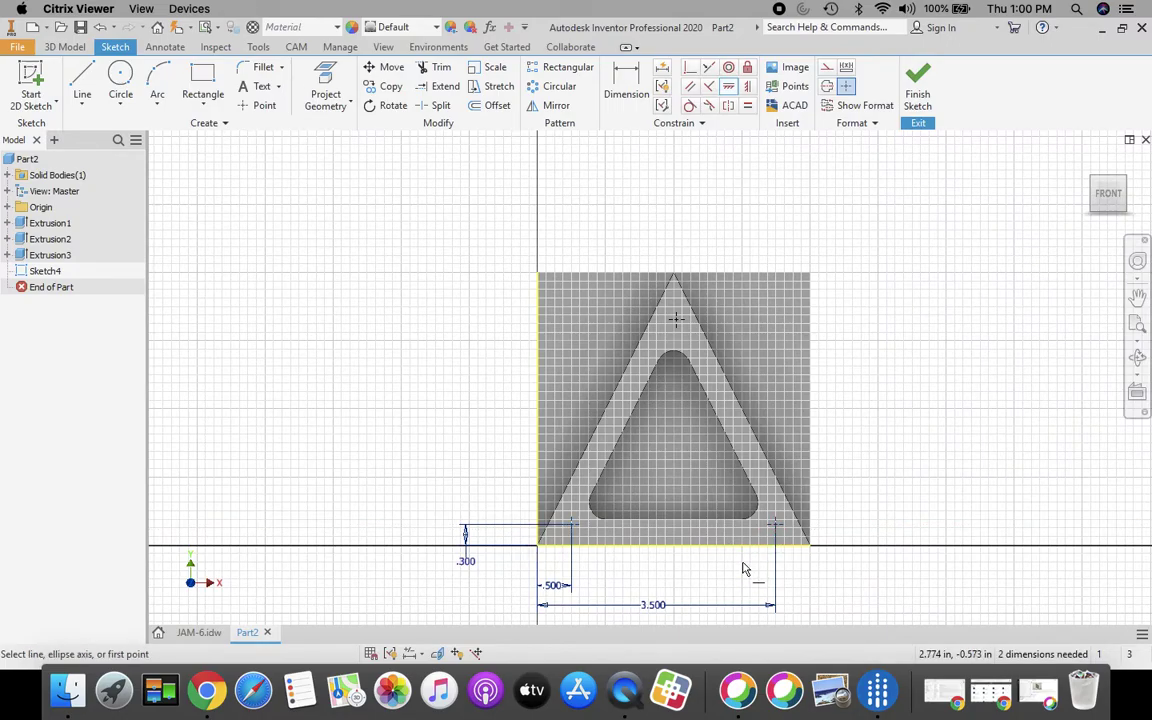
click(617, 75)
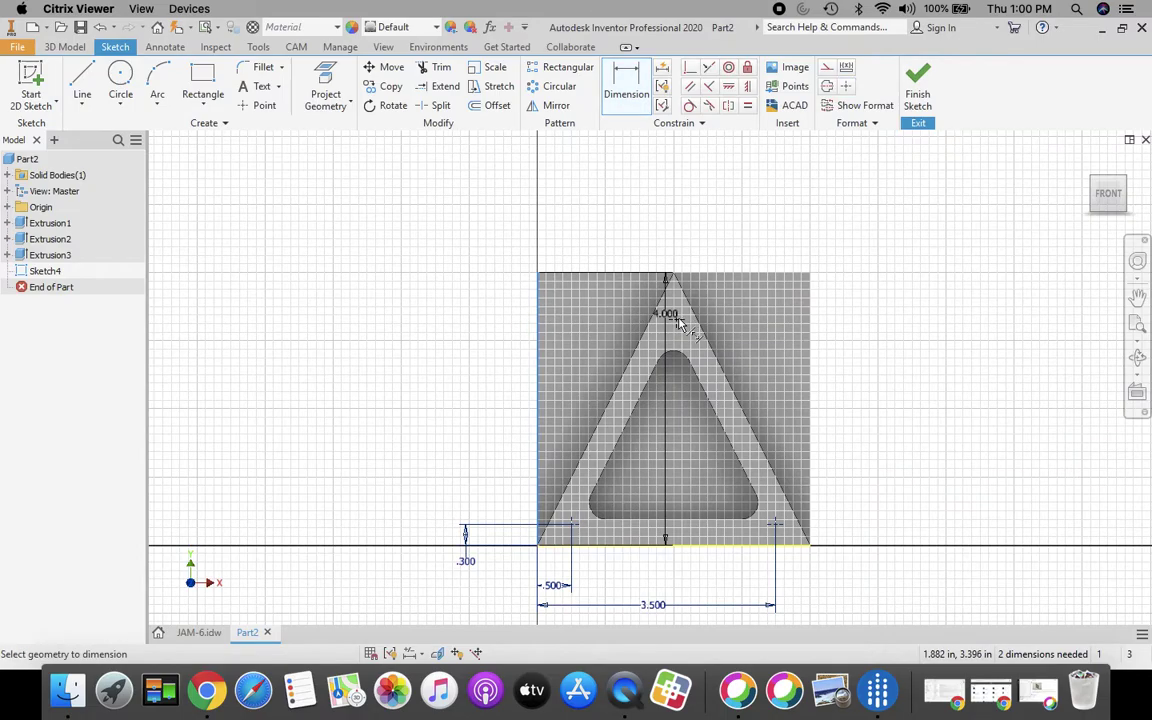
click(678, 325)
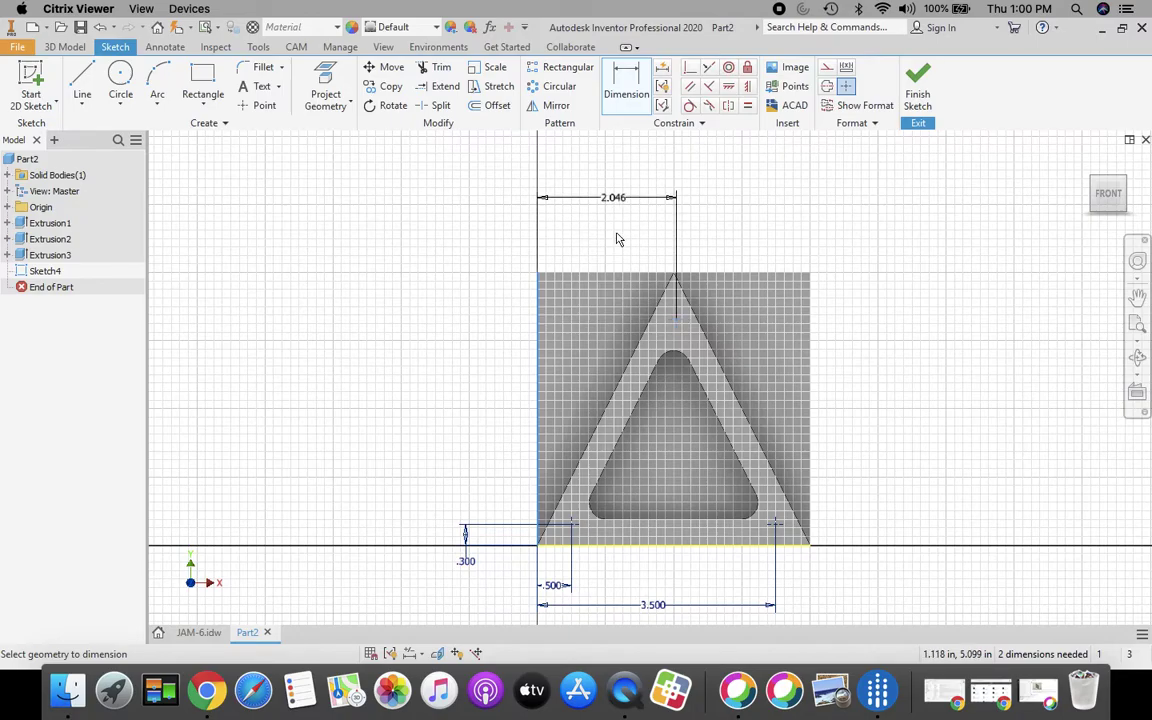
click(617, 246)
text(2)
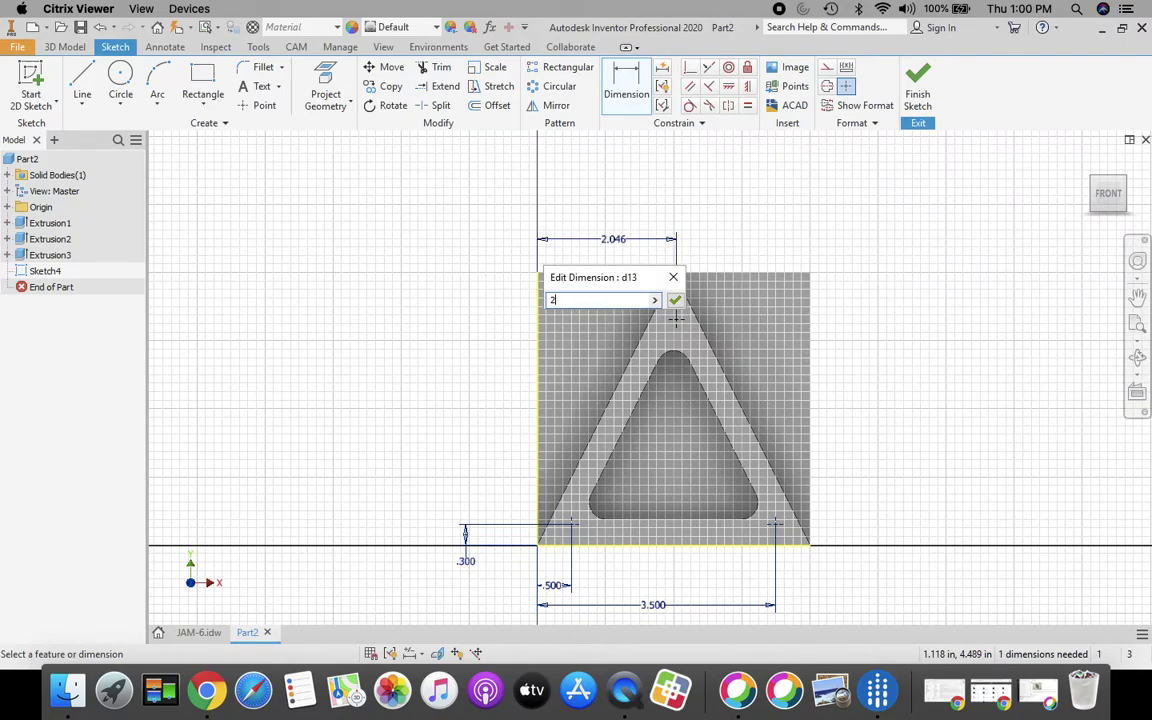
key(Return)
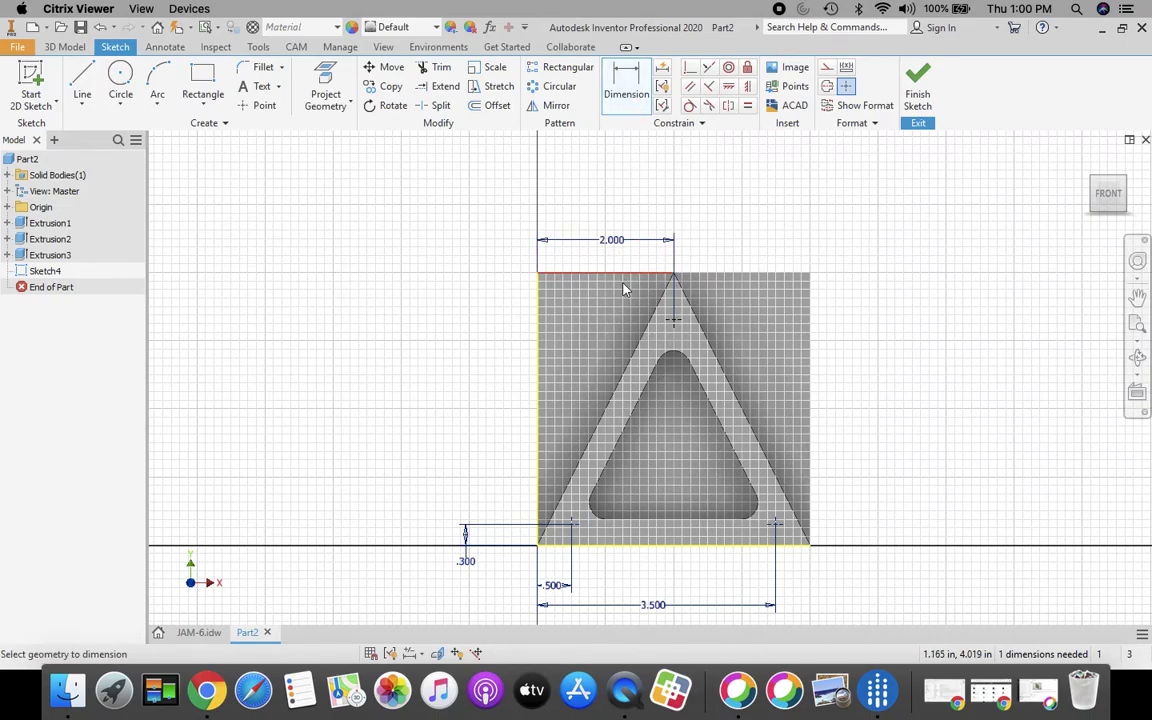
Dimension the apex hole point .750 below the plate's top edge.
click(675, 320)
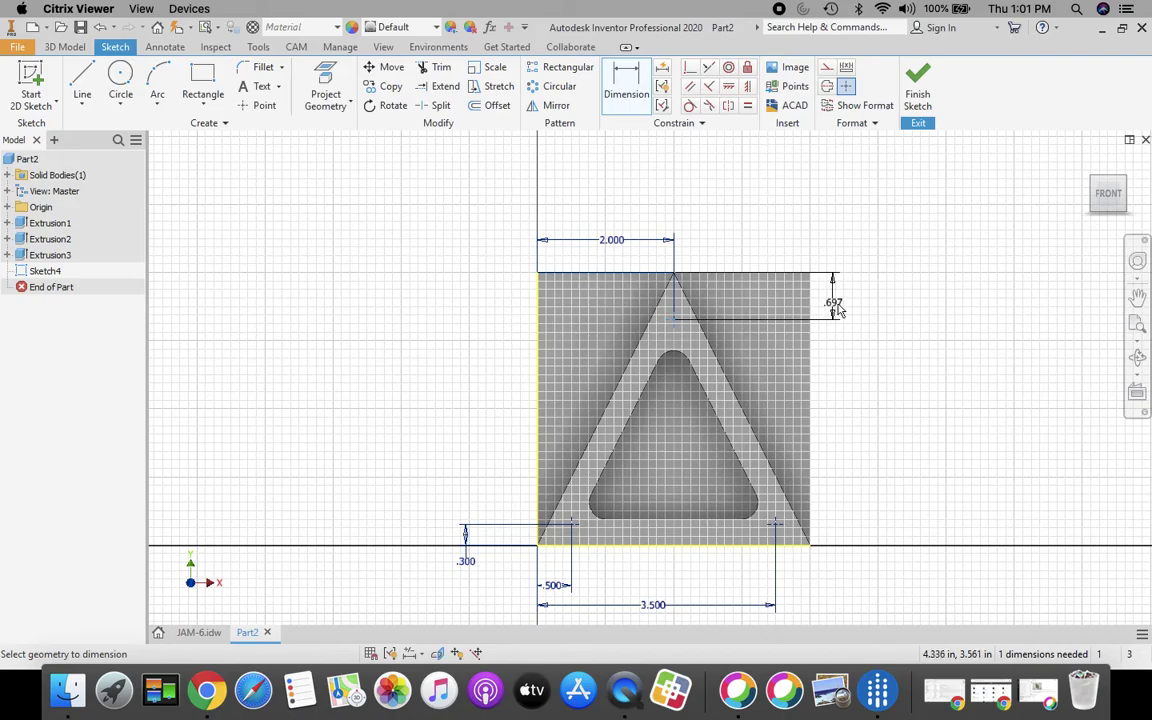
click(843, 310)
key(BackSpace)
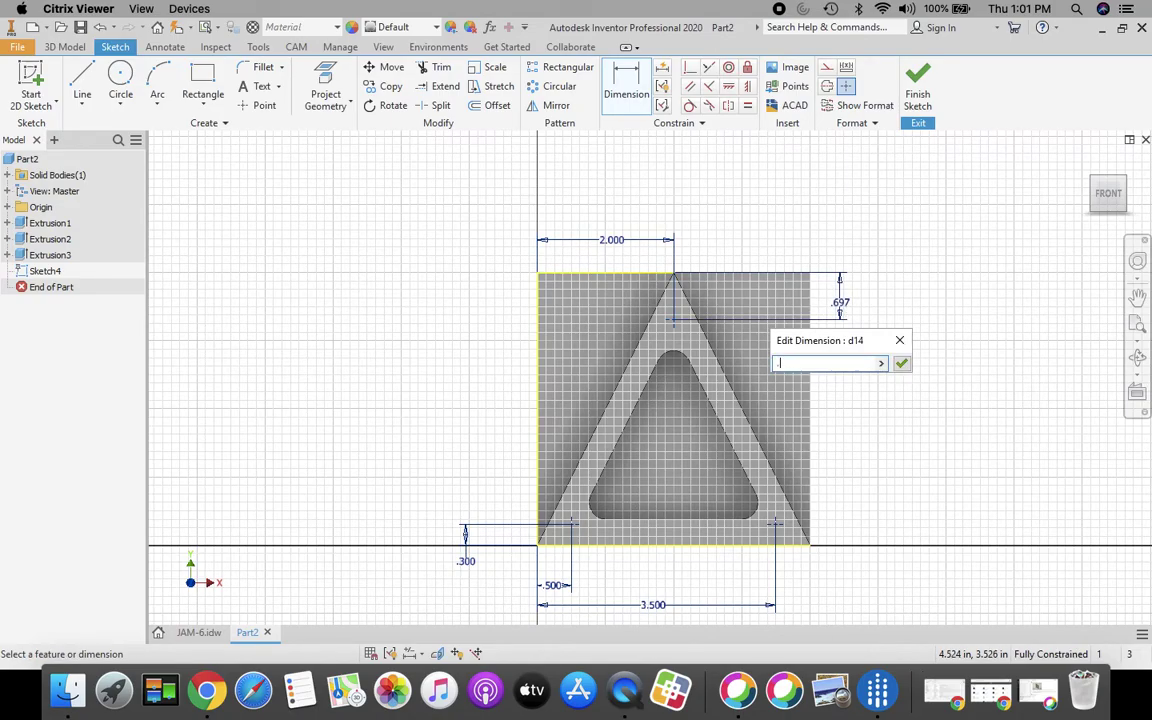
click(901, 363)
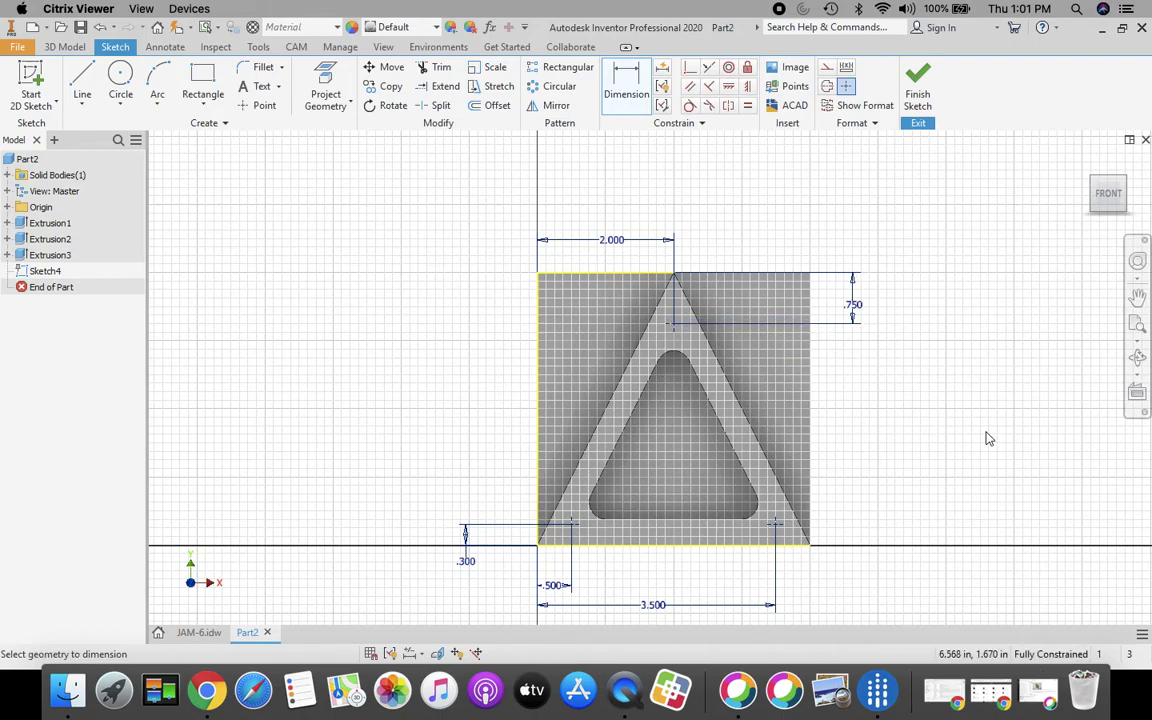
Finish Sketch4 and create Hole1: 0.25 diameter, 0.5 in deep at the three points.
click(918, 88)
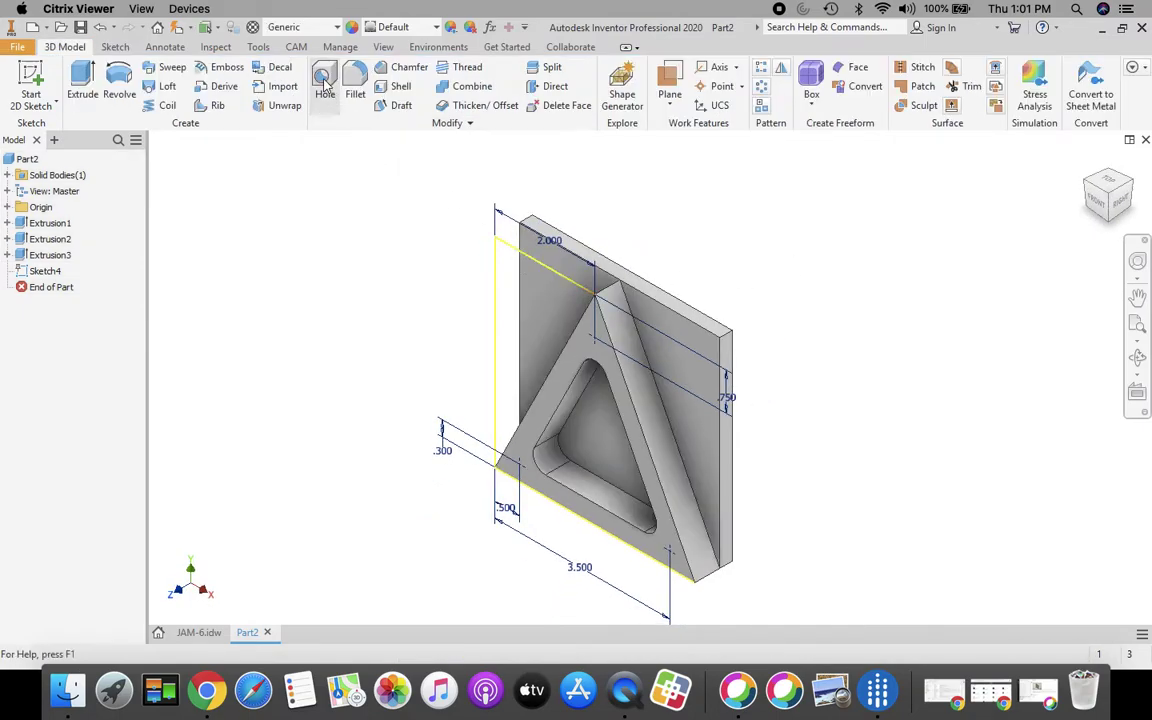
click(323, 85)
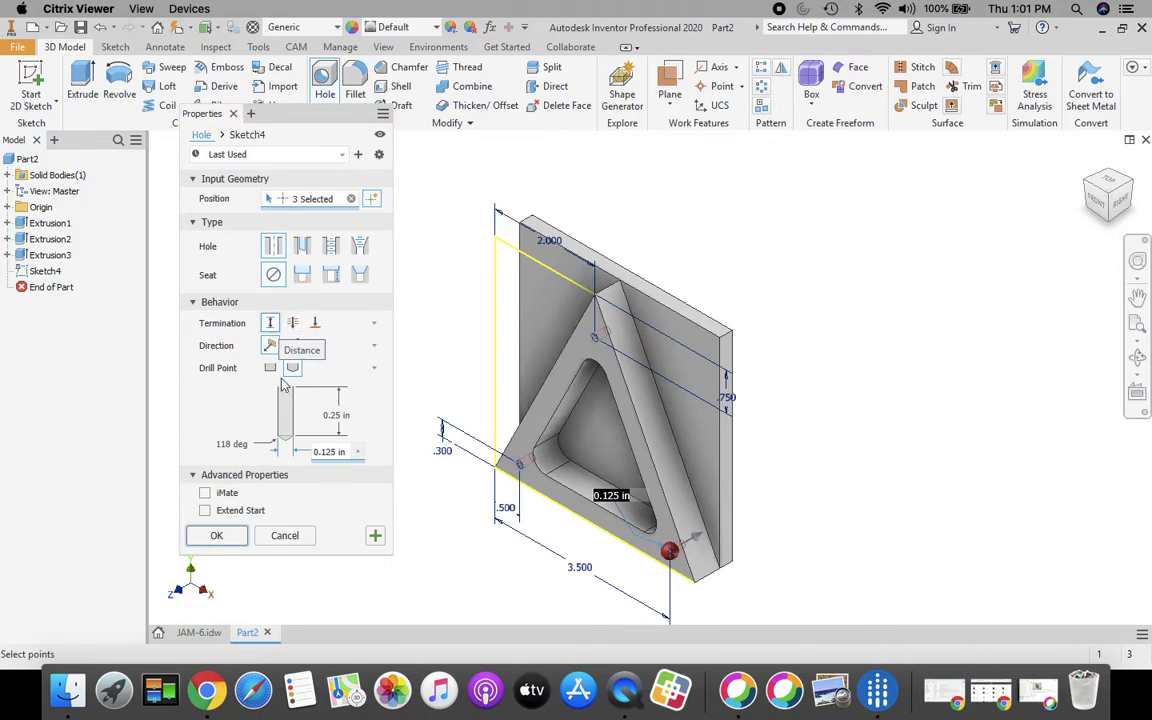
click(339, 421)
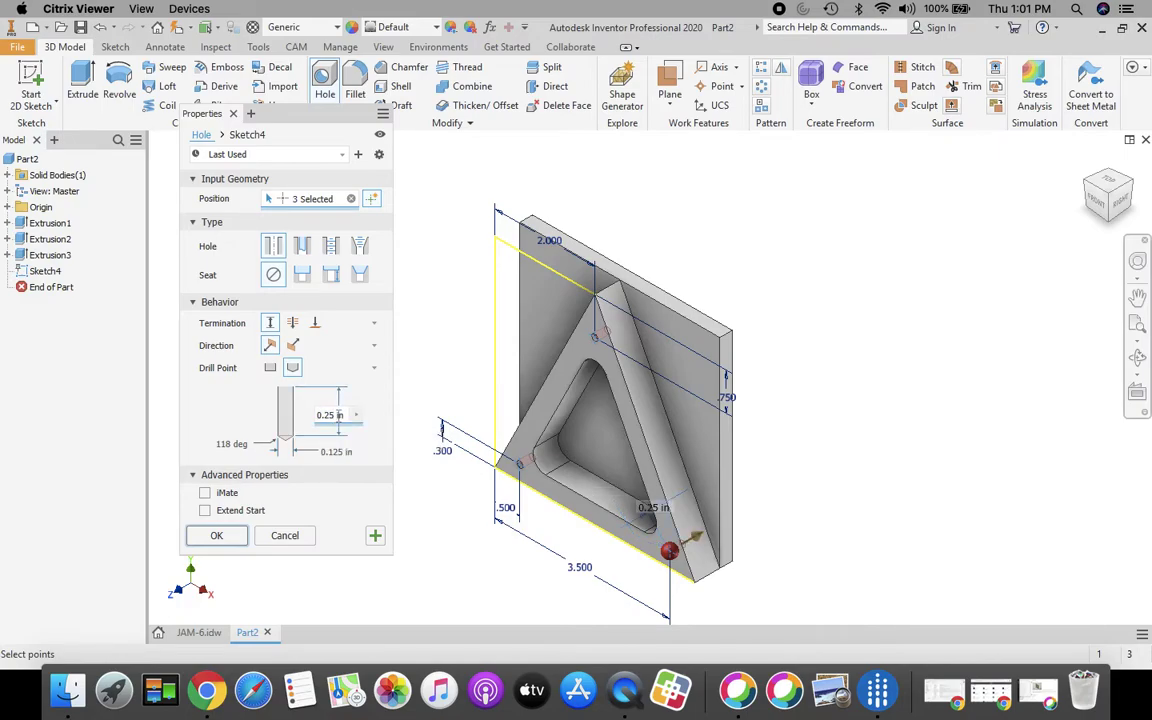
double_click(339, 415)
text(0)
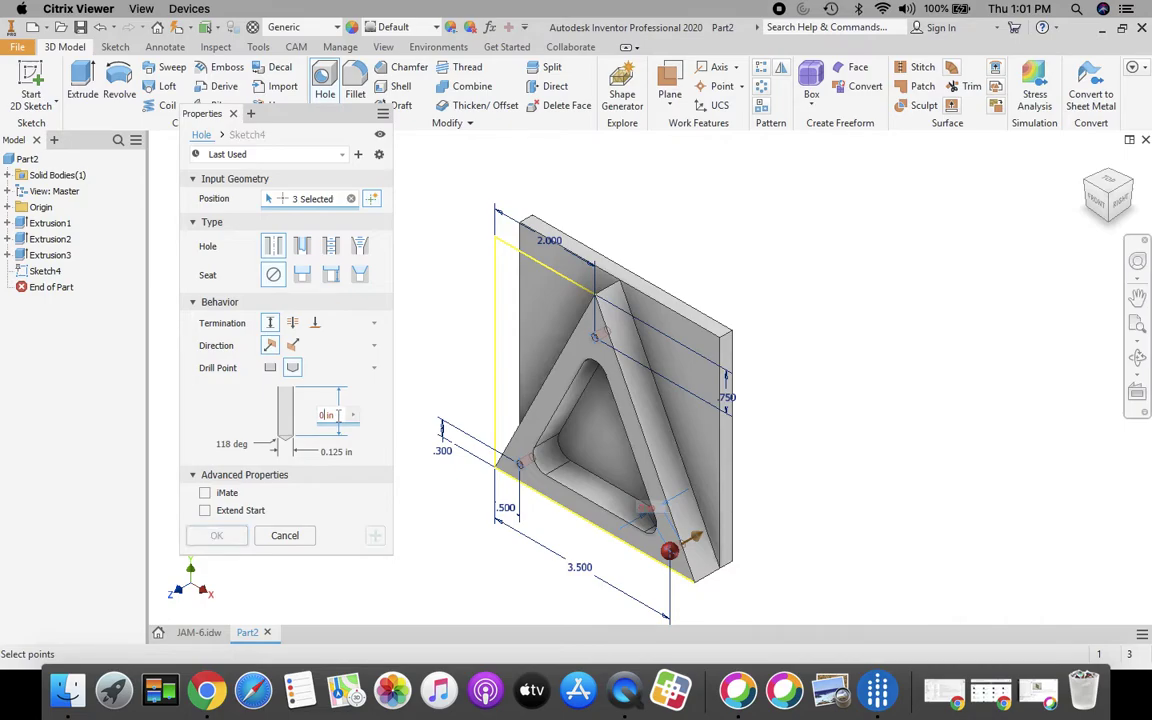
text(.5)
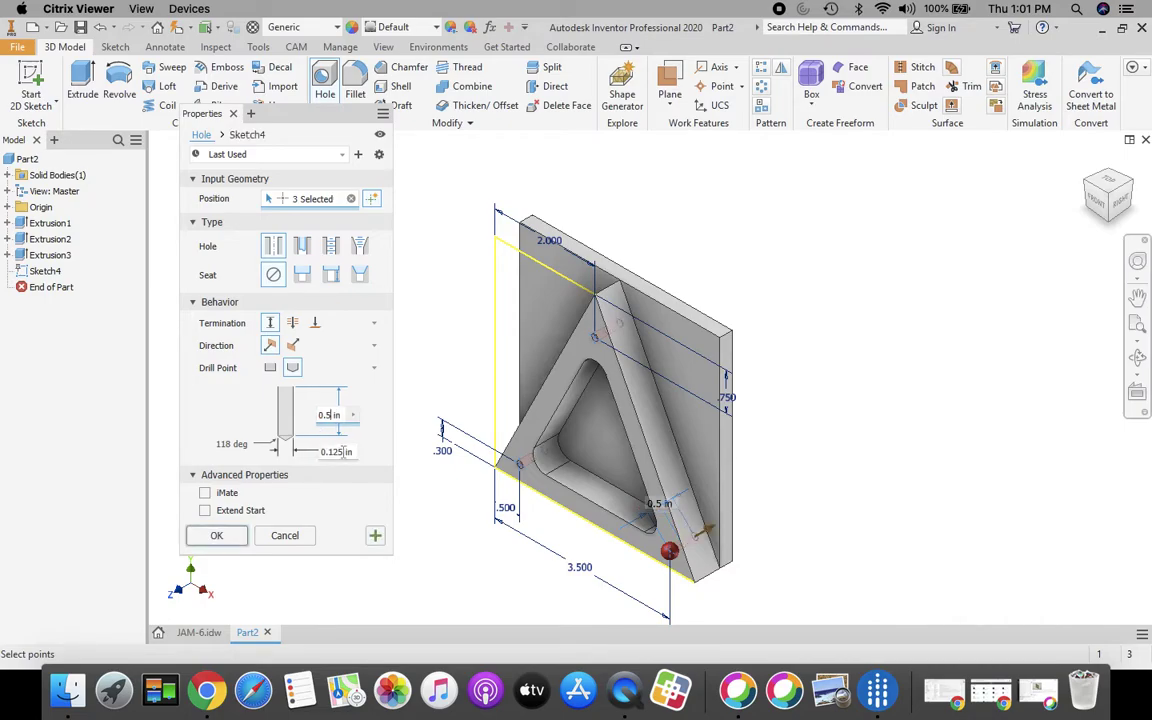
click(343, 453)
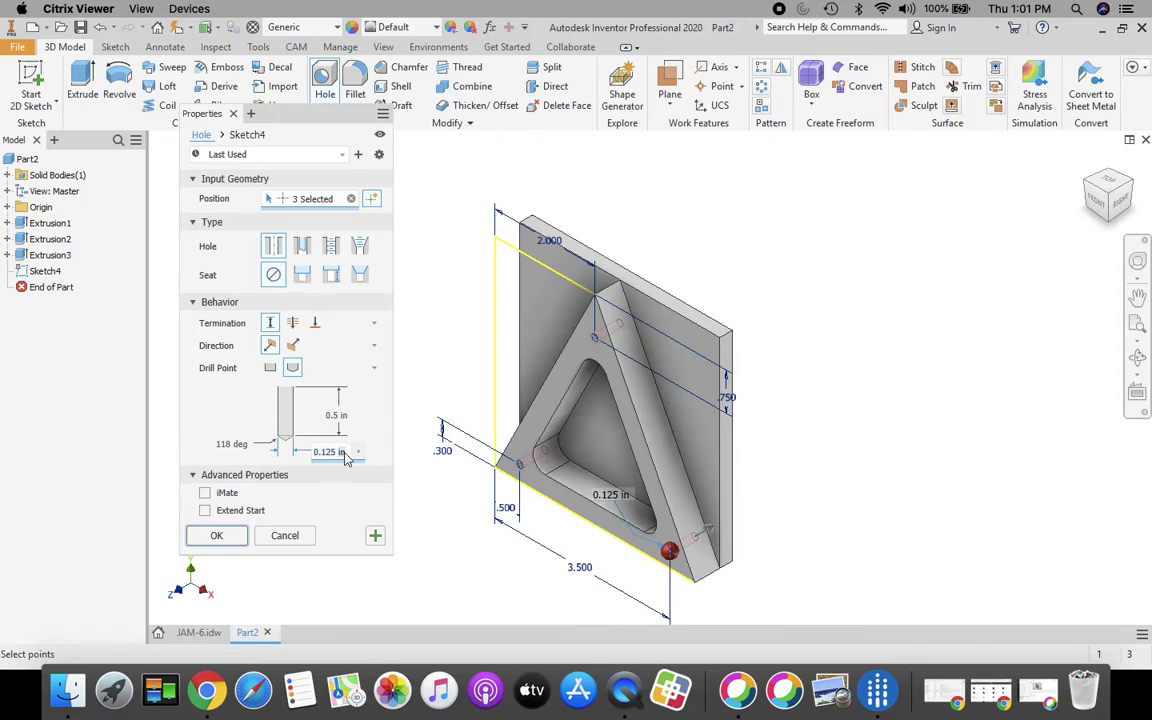
text(0)
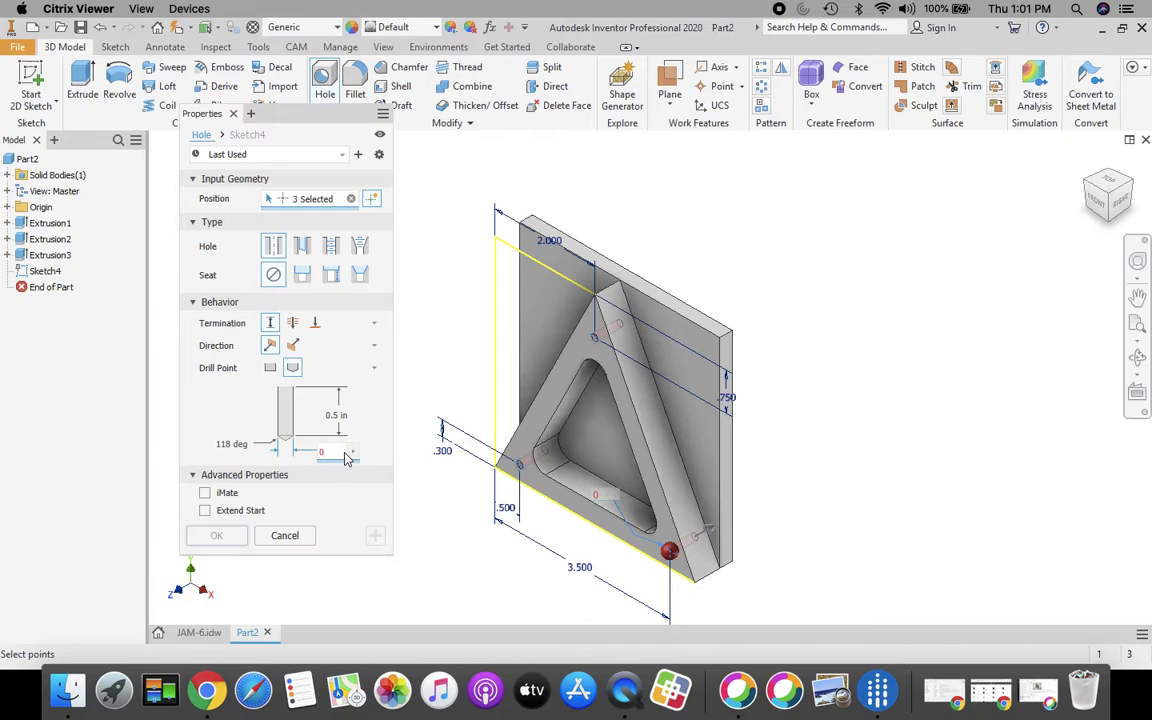
text(.25)
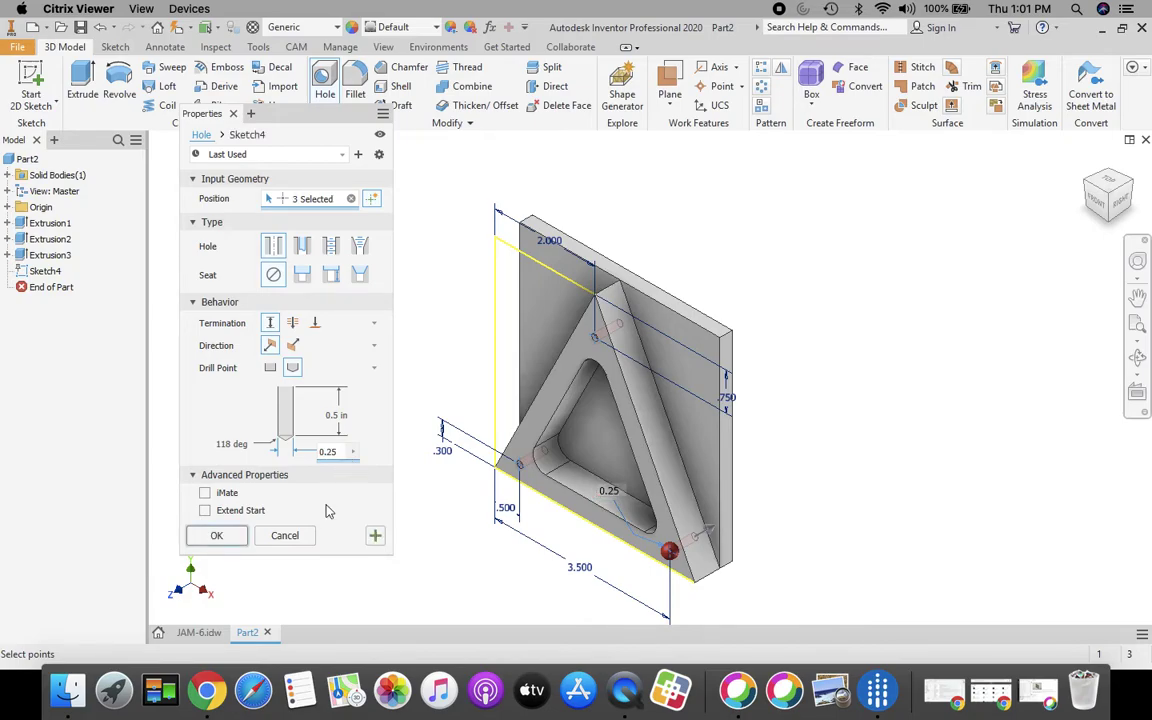
click(216, 537)
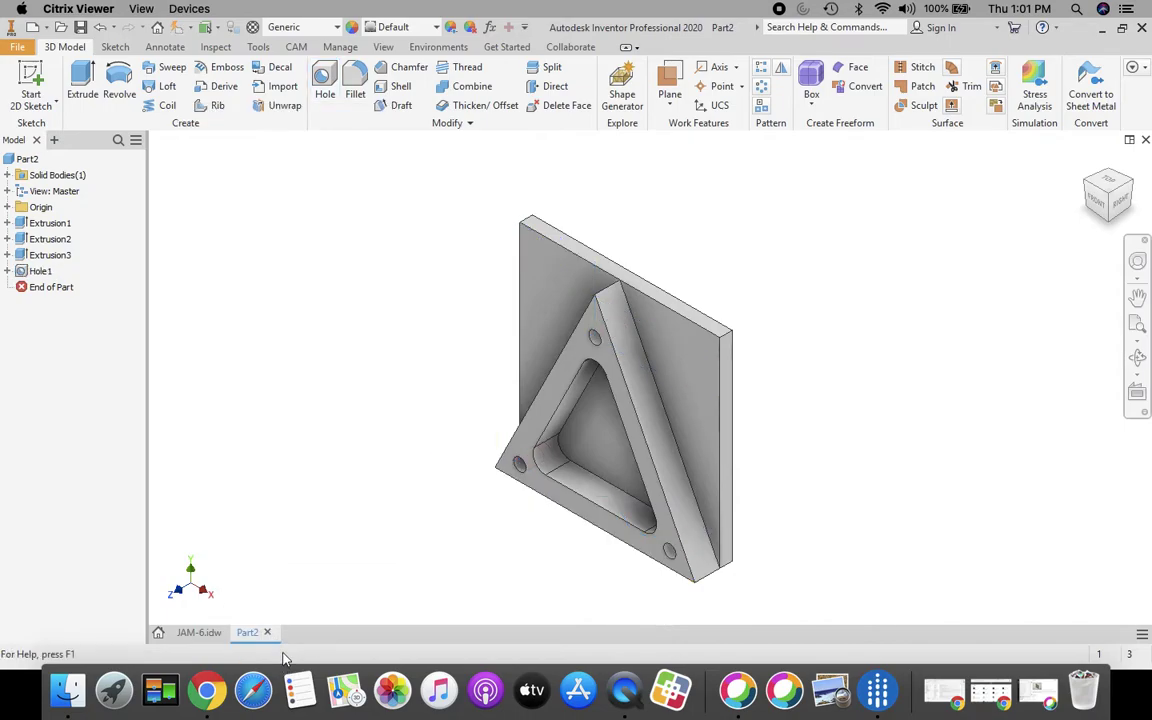
click(201, 633)
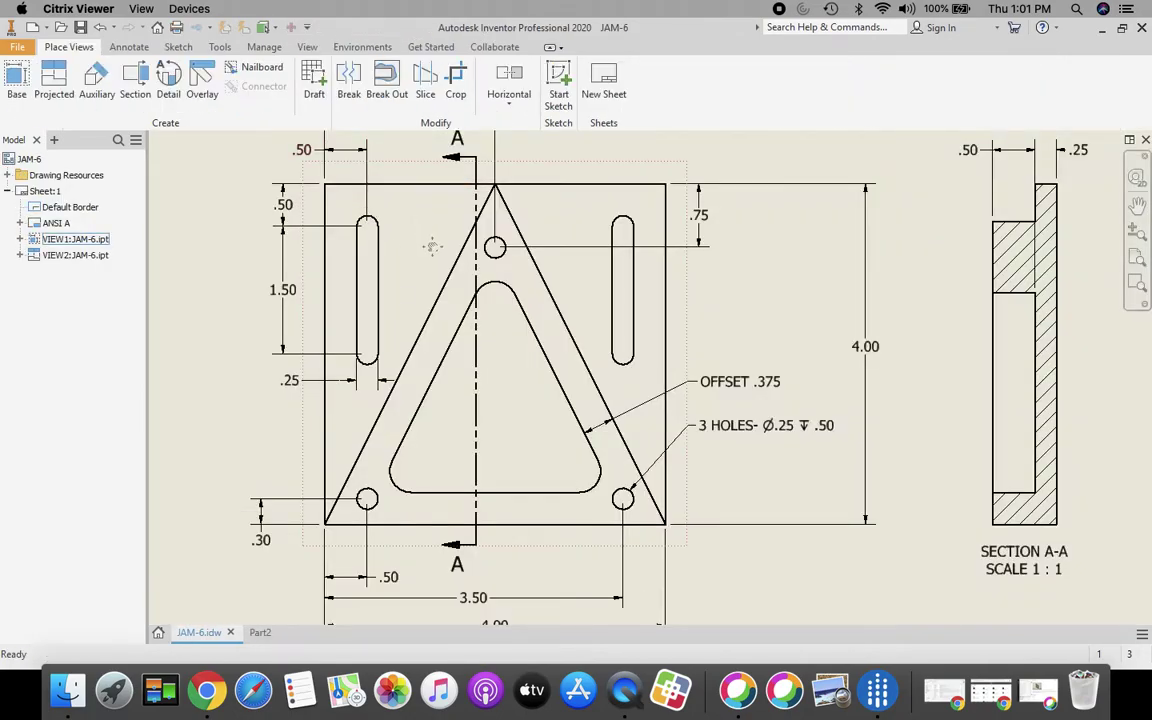
middle_drag(418, 212, 433, 249)
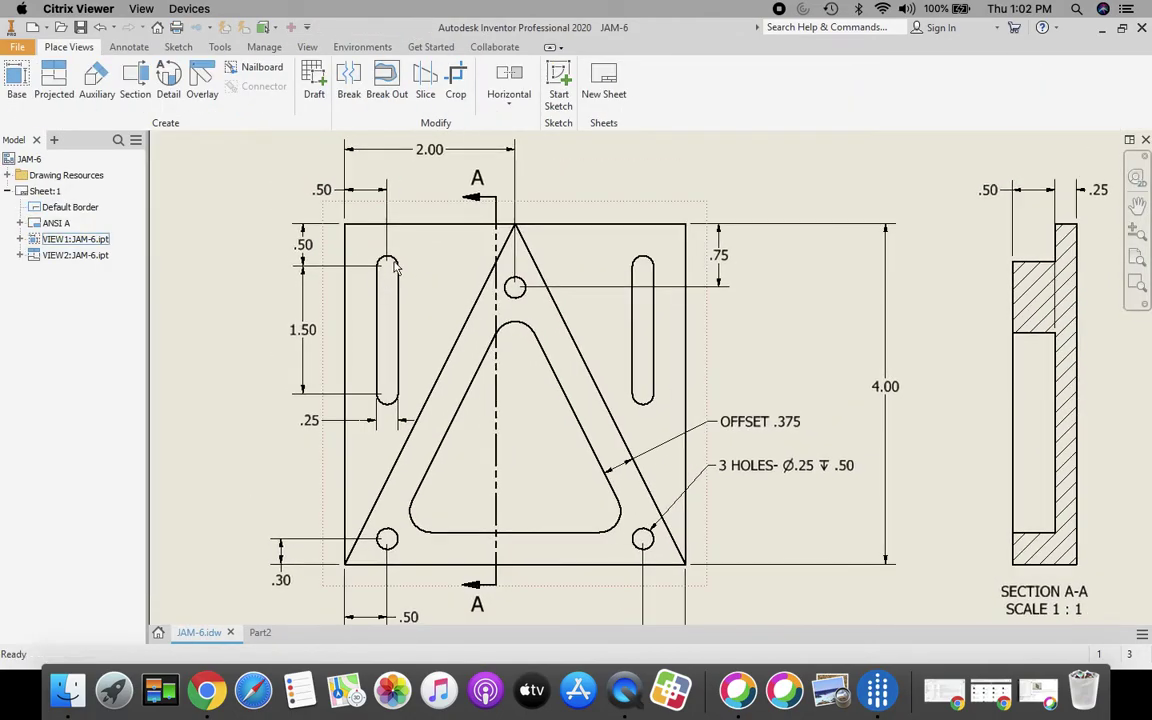
click(380, 290)
click(387, 262)
click(350, 186)
key(Escape)
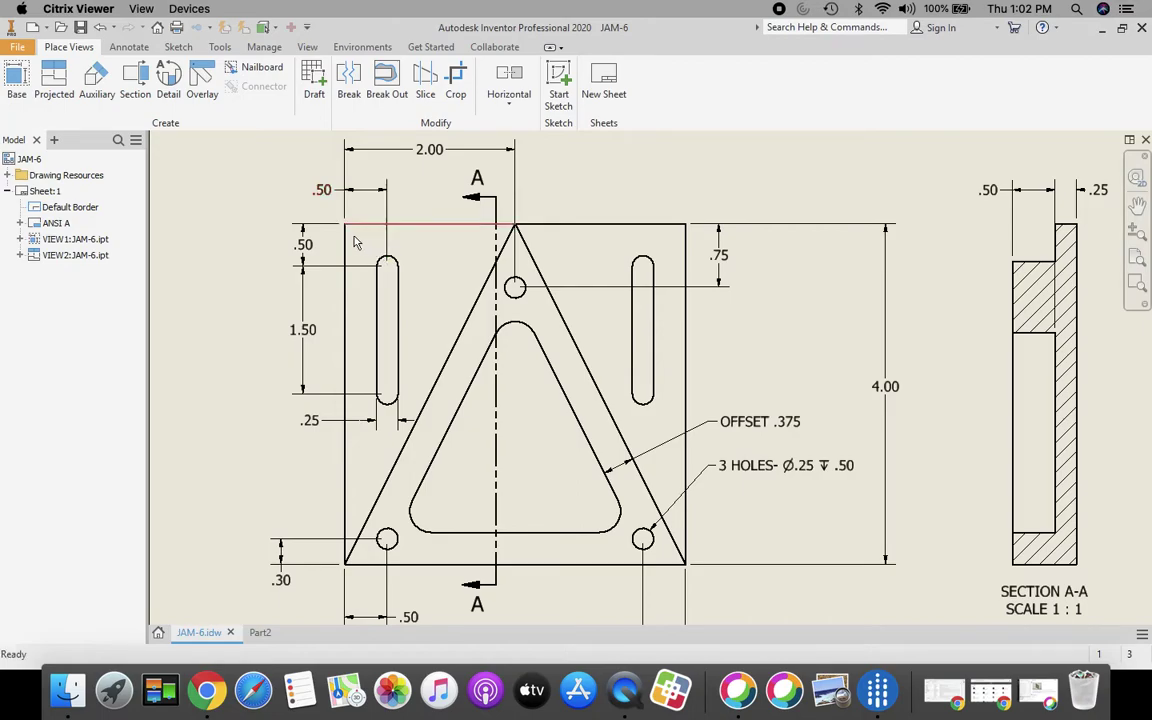
click(390, 273)
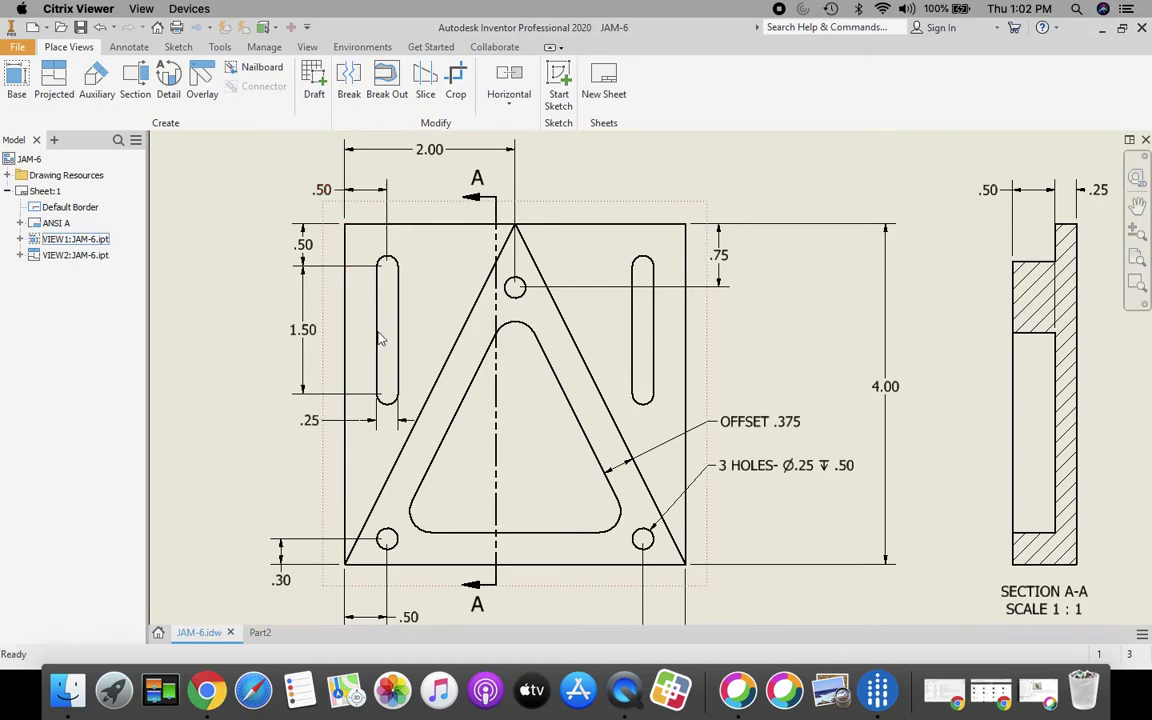
click(306, 342)
click(283, 313)
click(381, 377)
click(236, 577)
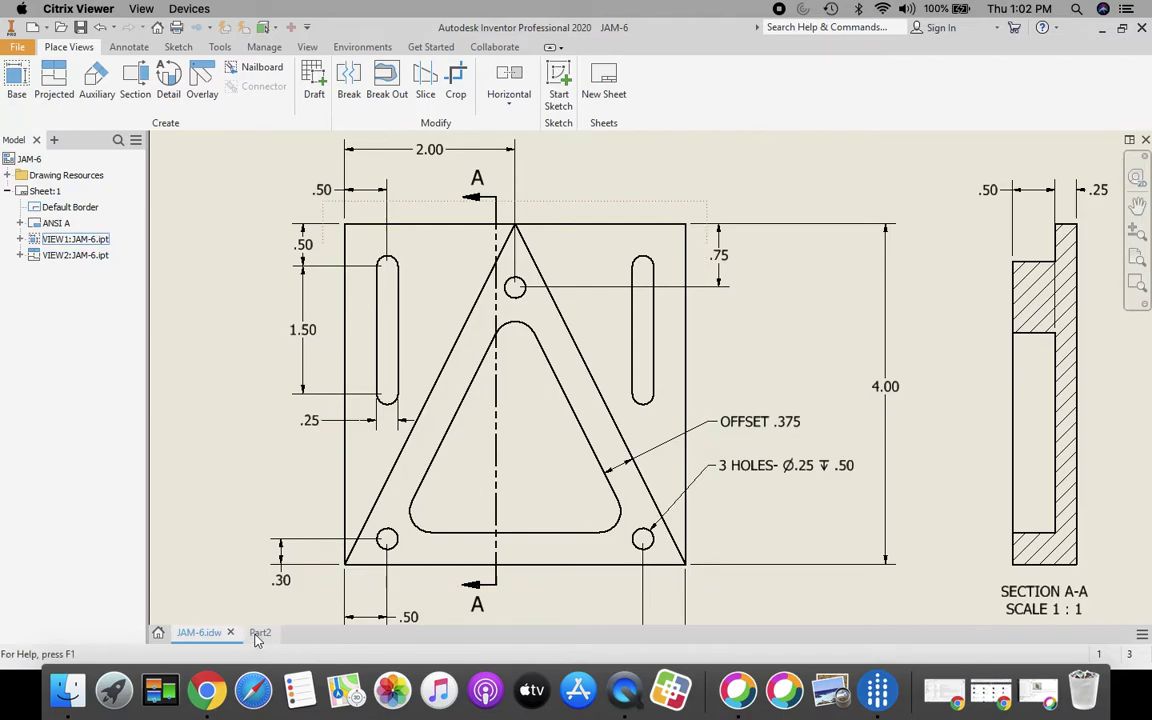
Return to Part2, open Sketch5 on the plate's front face and zoom to the triangle.
click(259, 633)
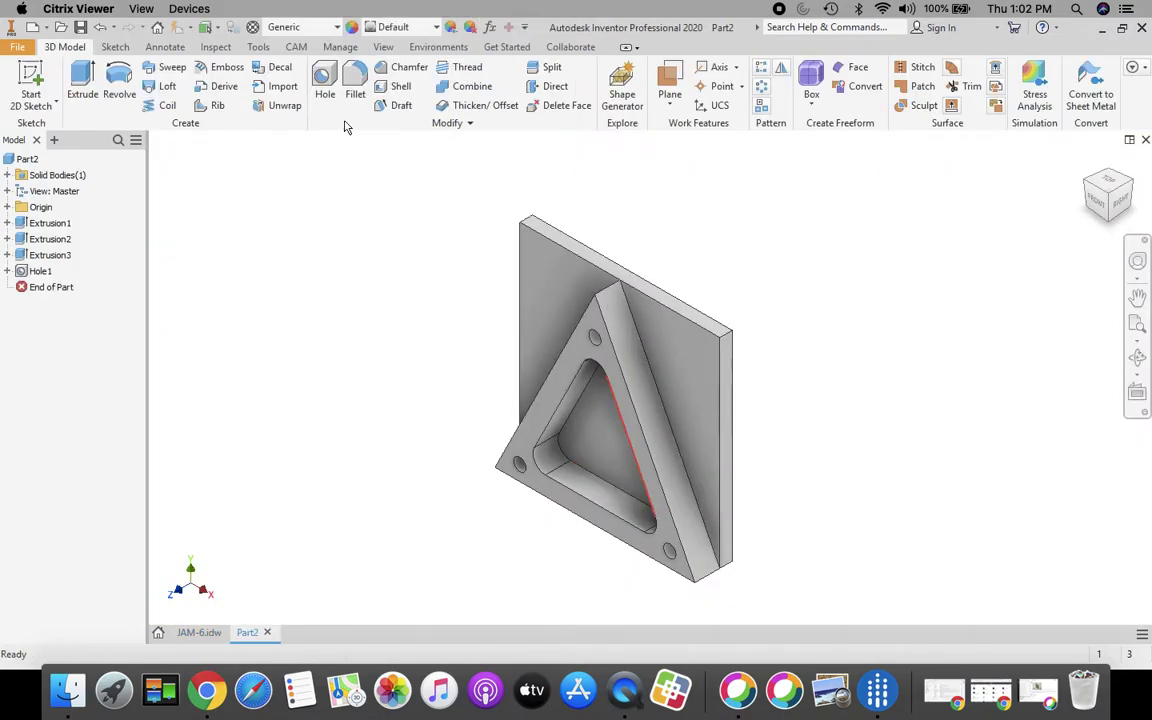
click(28, 76)
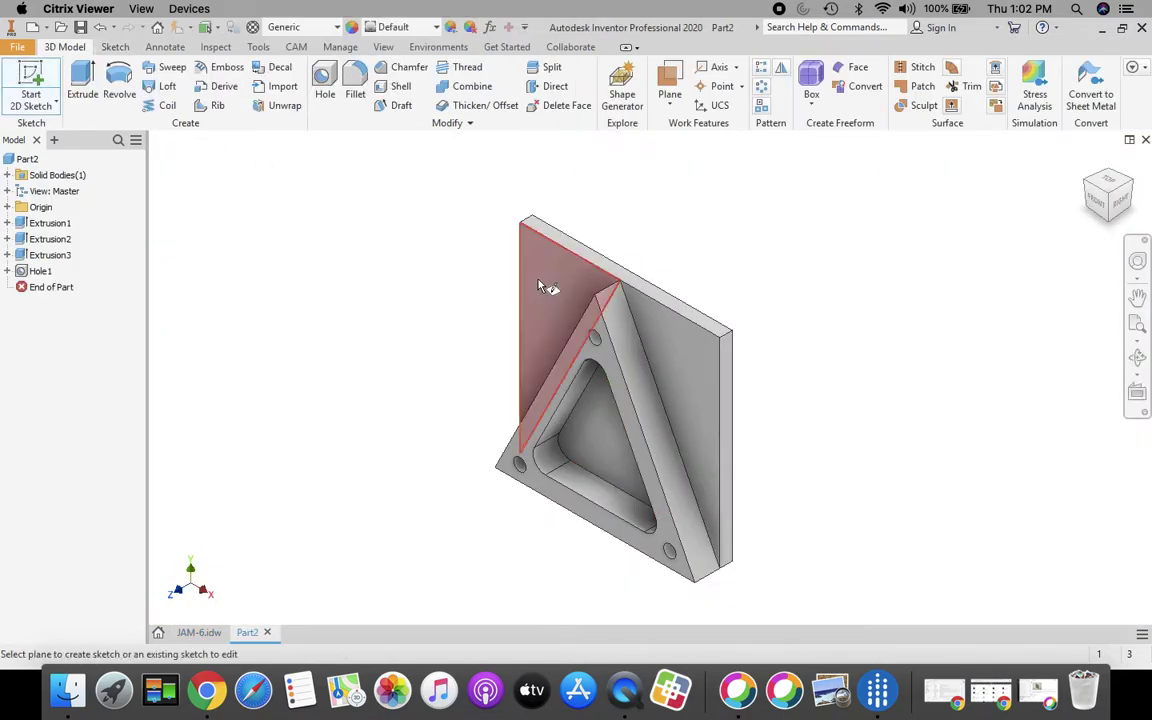
click(530, 352)
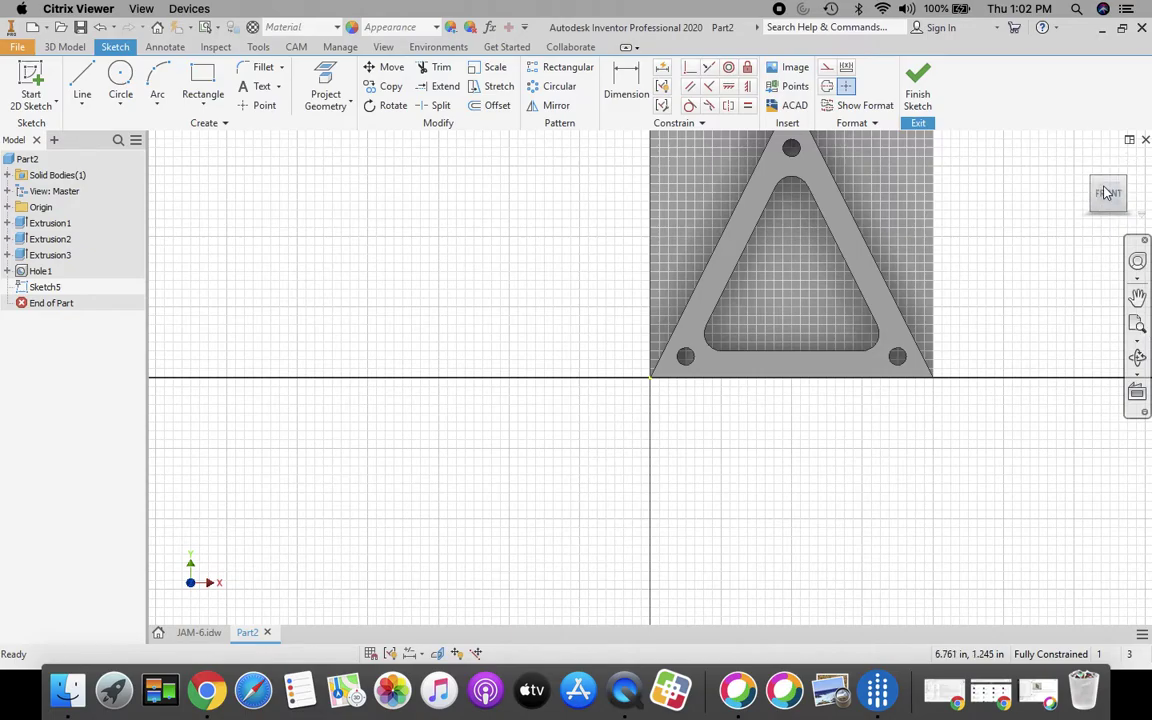
click(1138, 325)
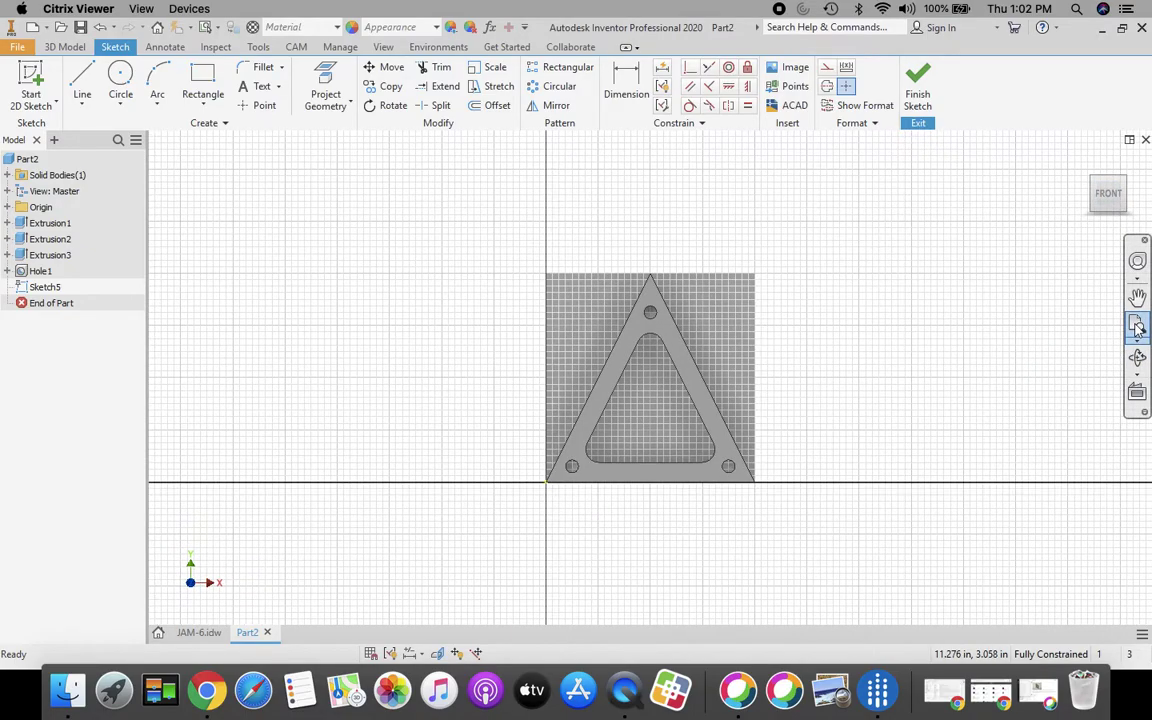
drag(1010, 295, 1064, 317)
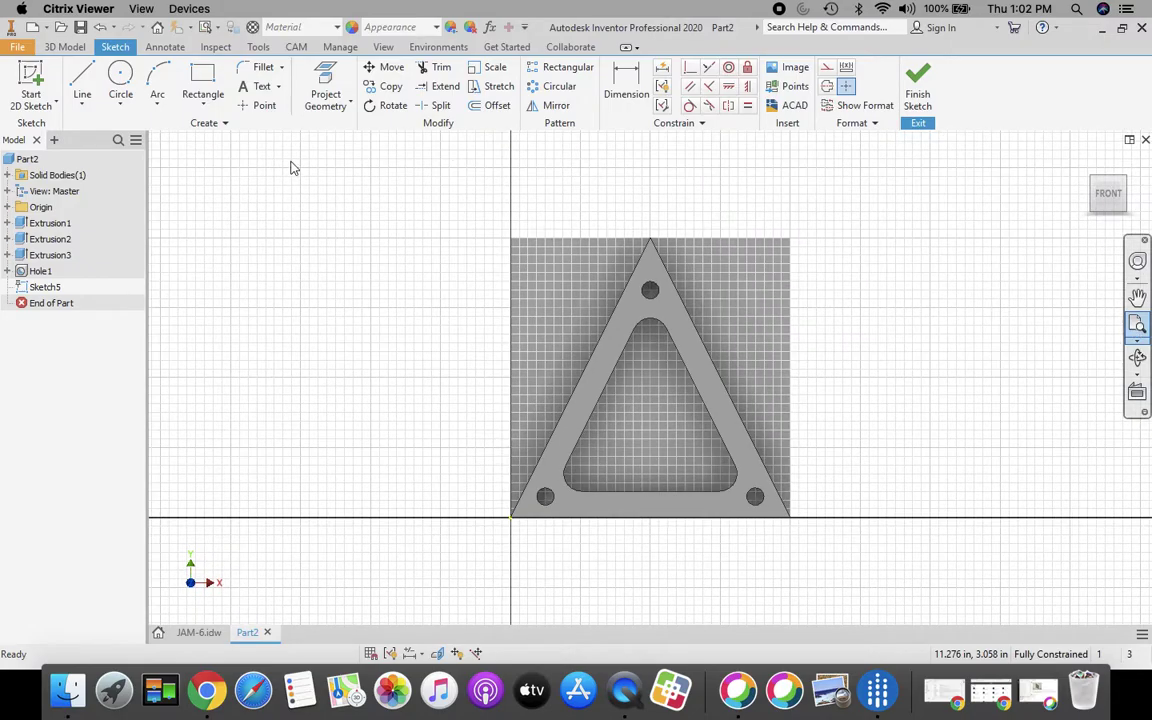
scroll(290, 167, up, 2)
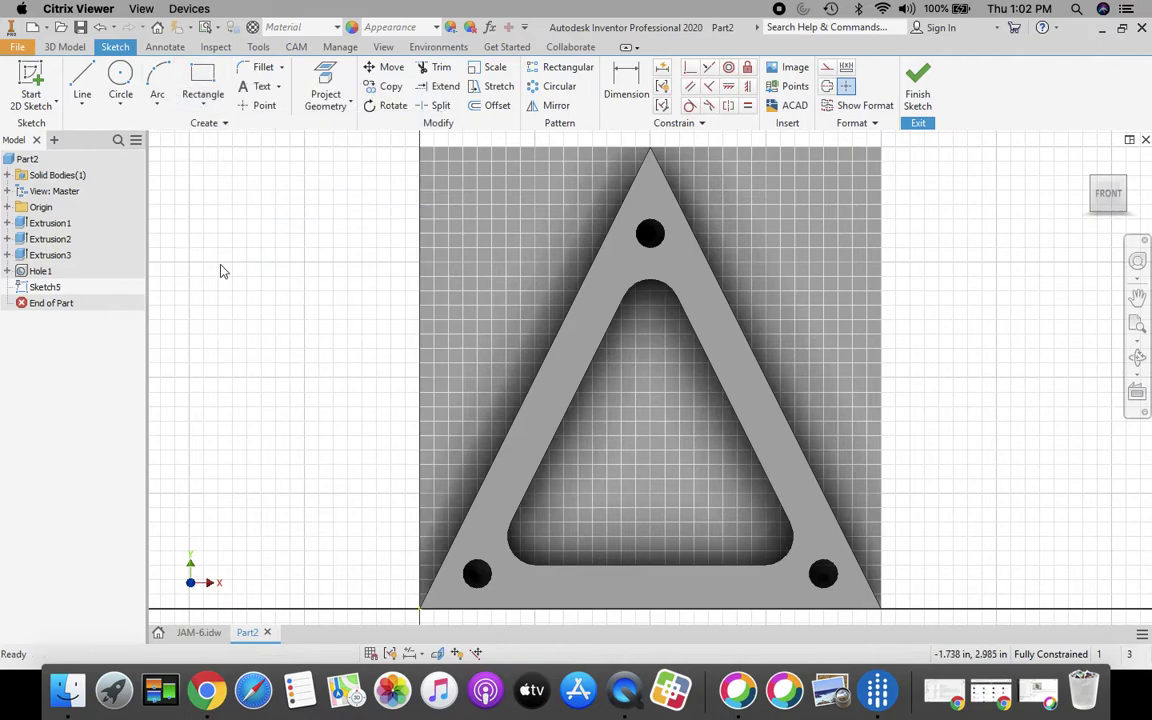
Draw a vertical center-to-center slot 1.5 long and .25 wide at the plate's top-left.
click(205, 107)
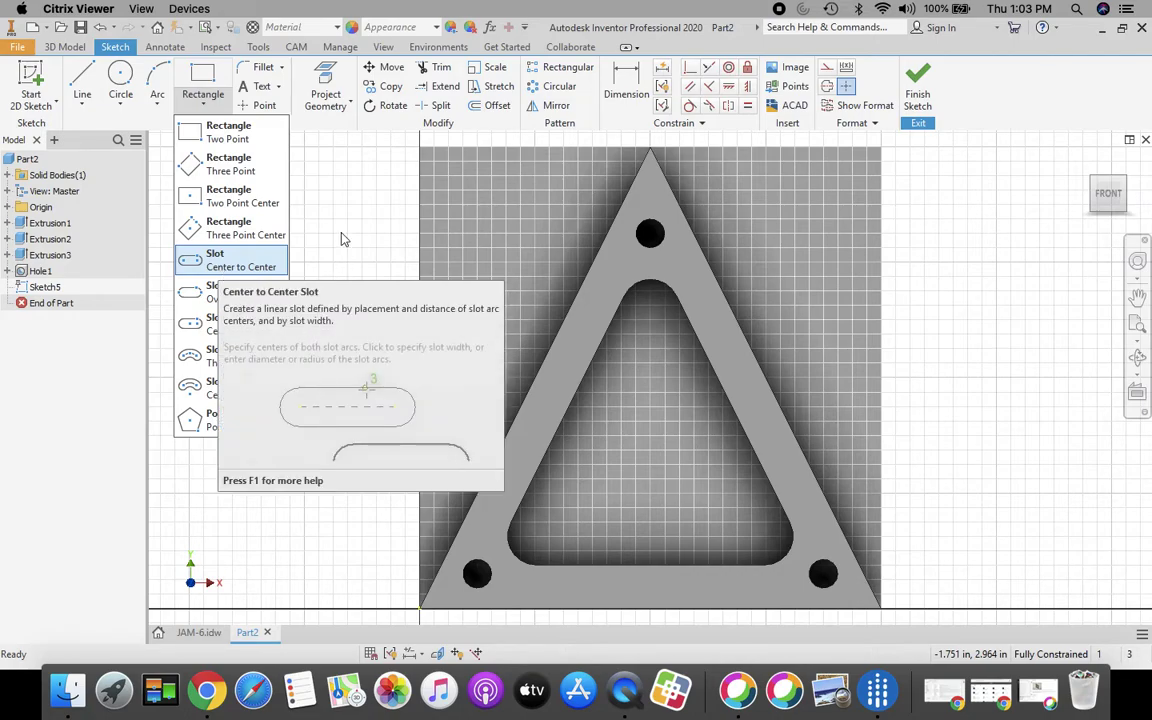
click(238, 266)
click(212, 251)
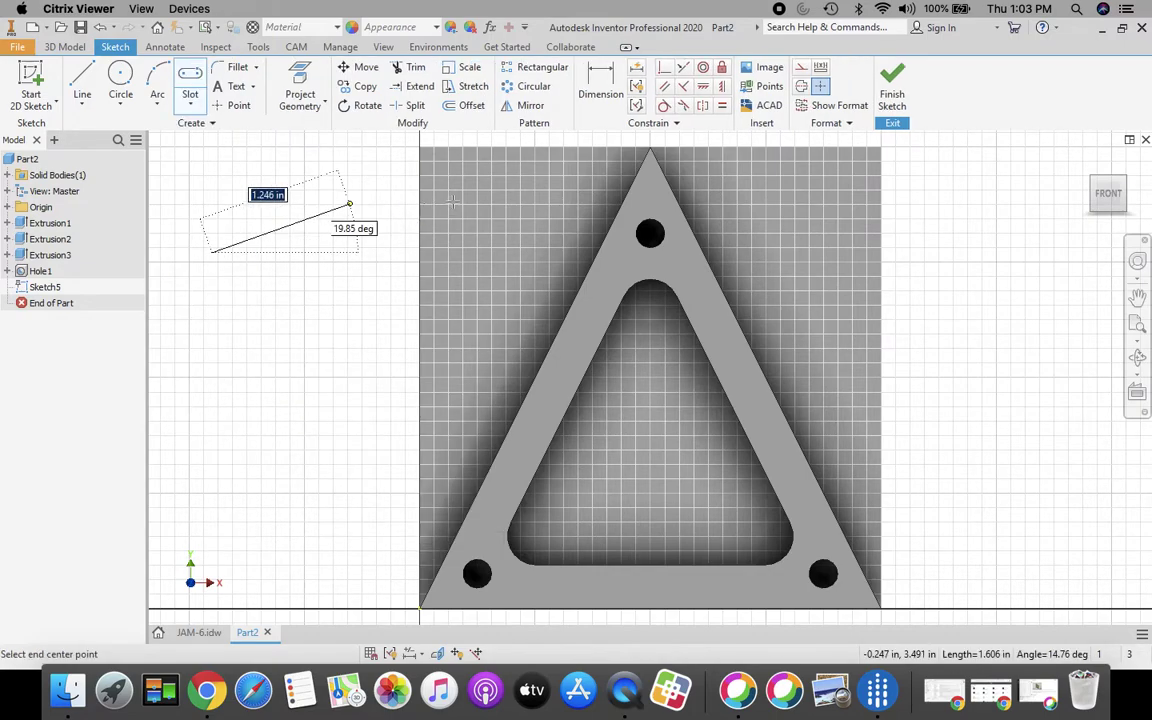
key(Escape)
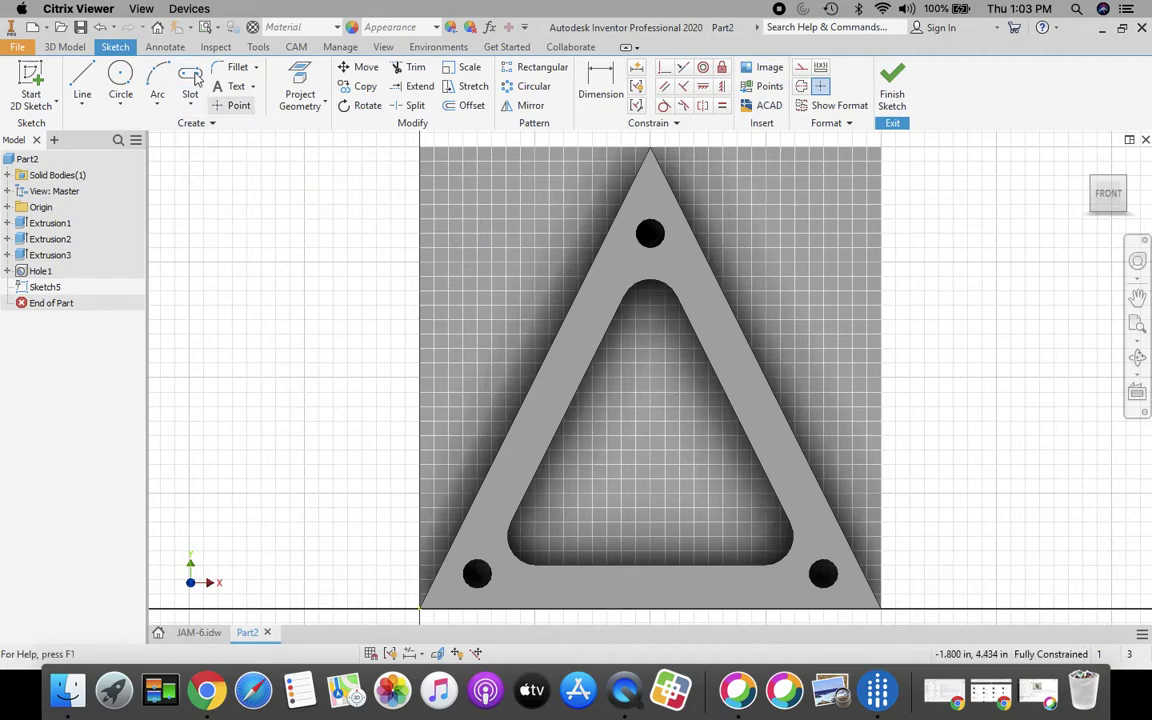
click(190, 78)
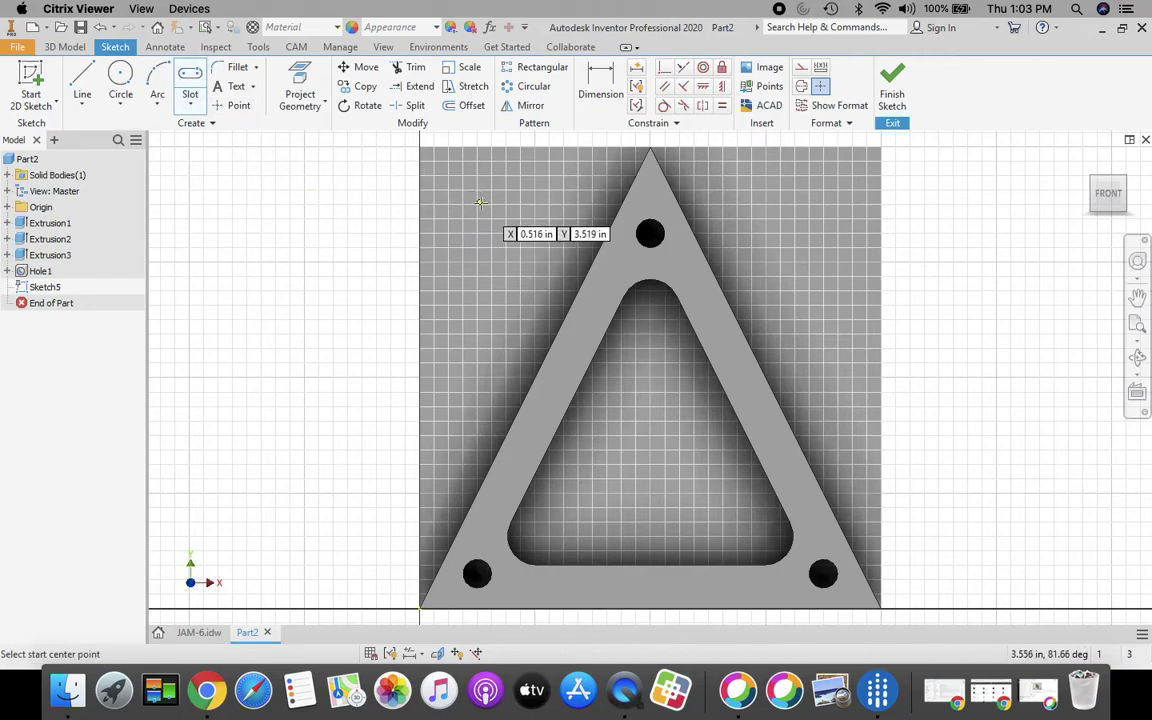
click(479, 203)
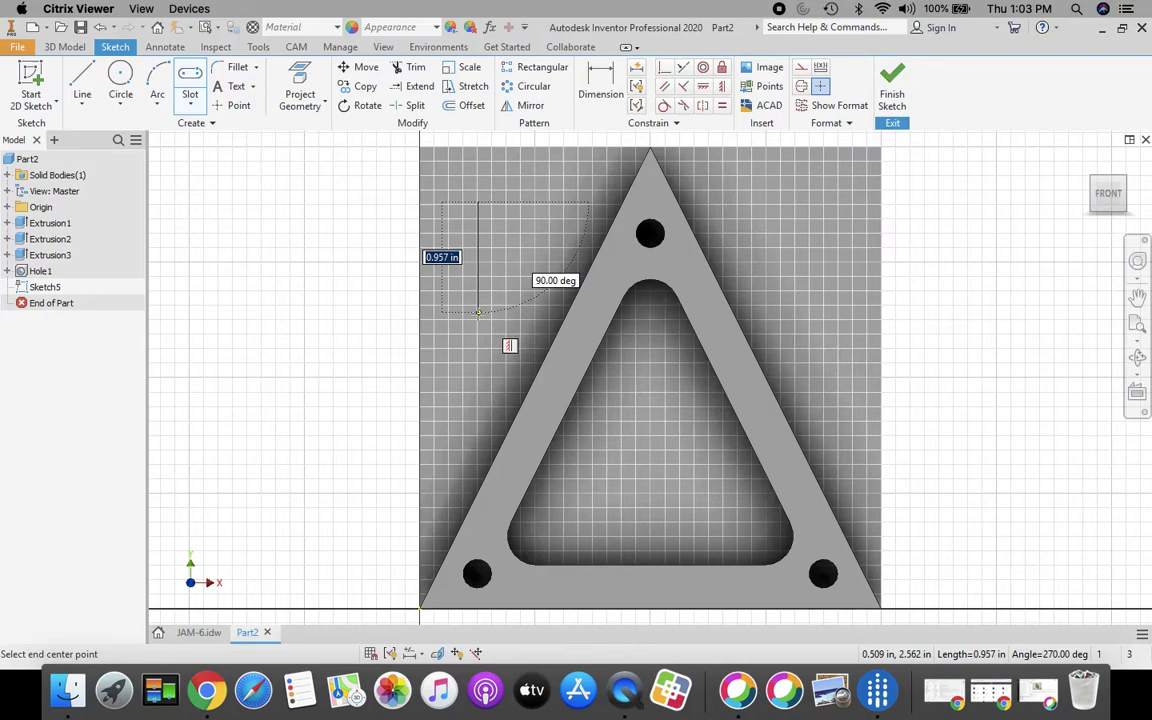
text(1.500)
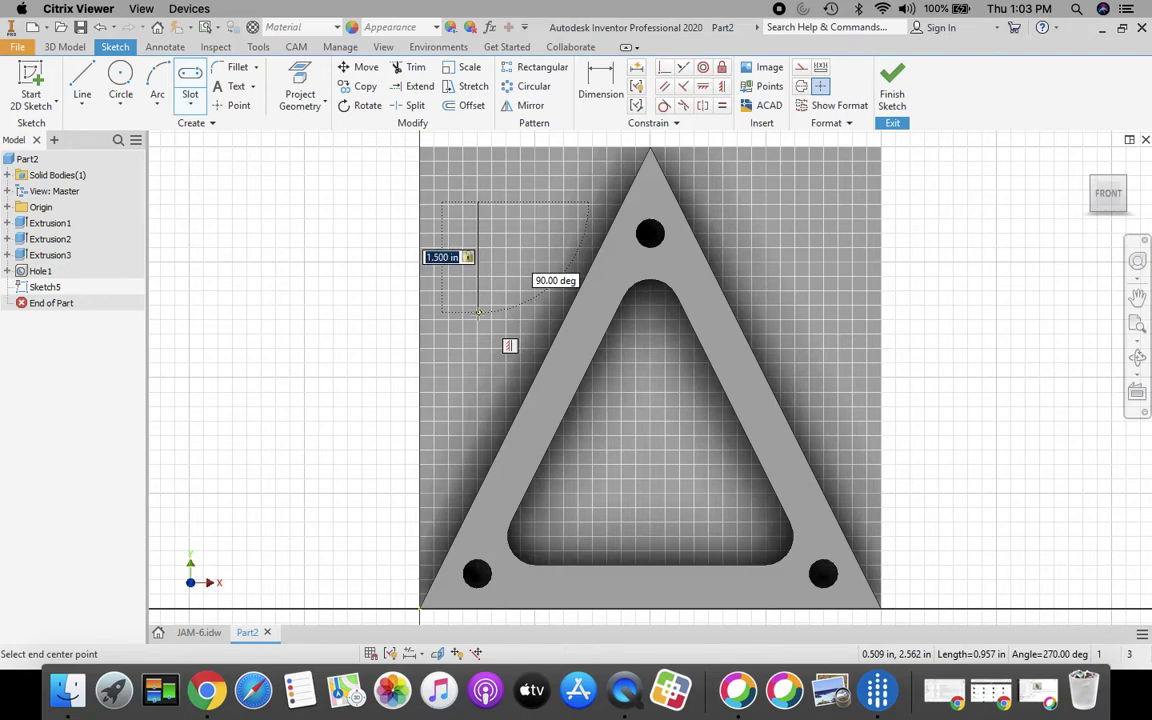
key(Return)
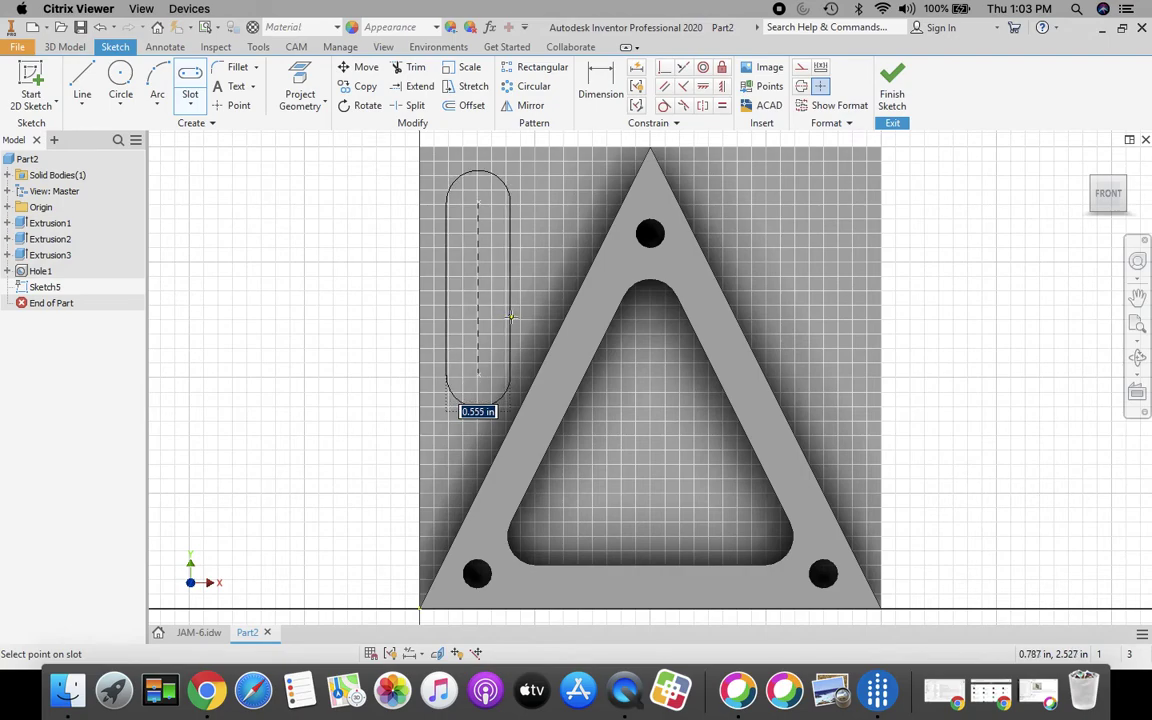
text(.2)
key(Return)
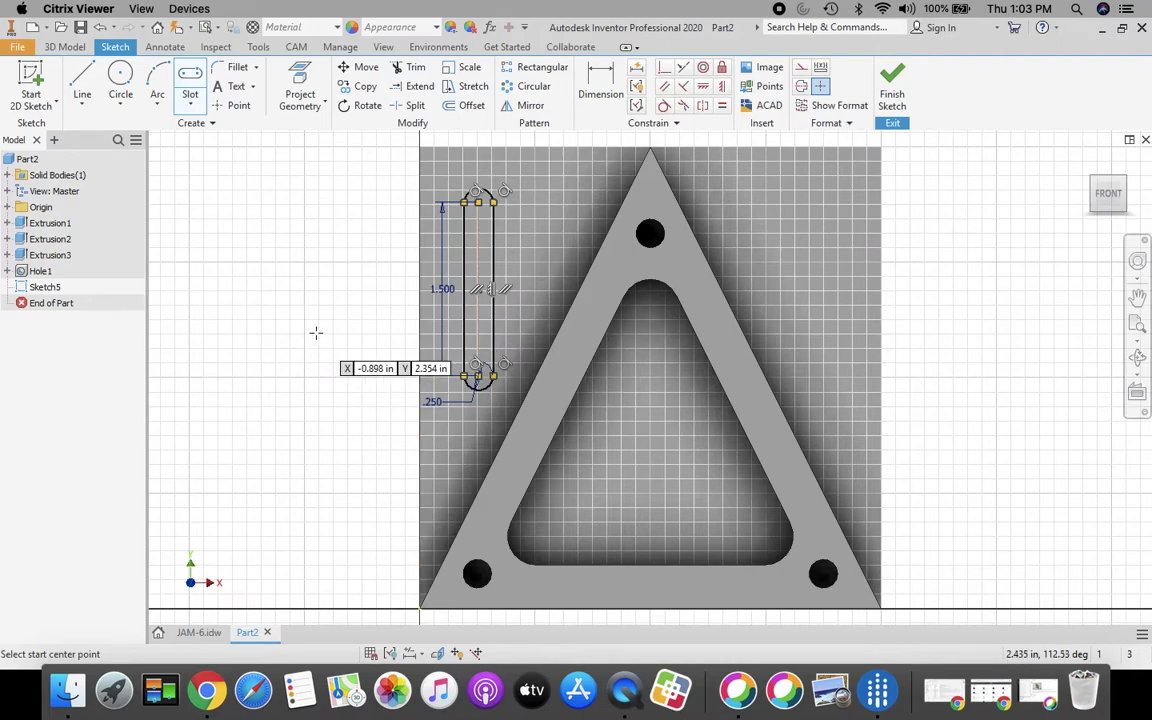
key(Escape)
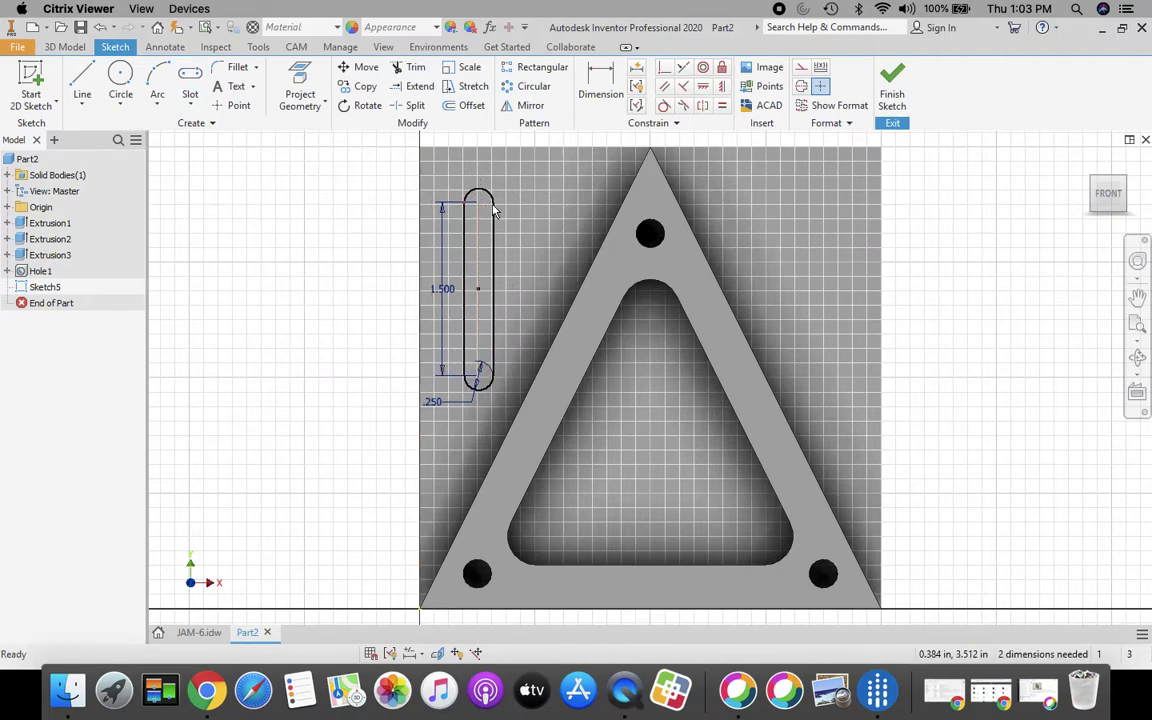
key(F2)
drag(517, 260, 519, 263)
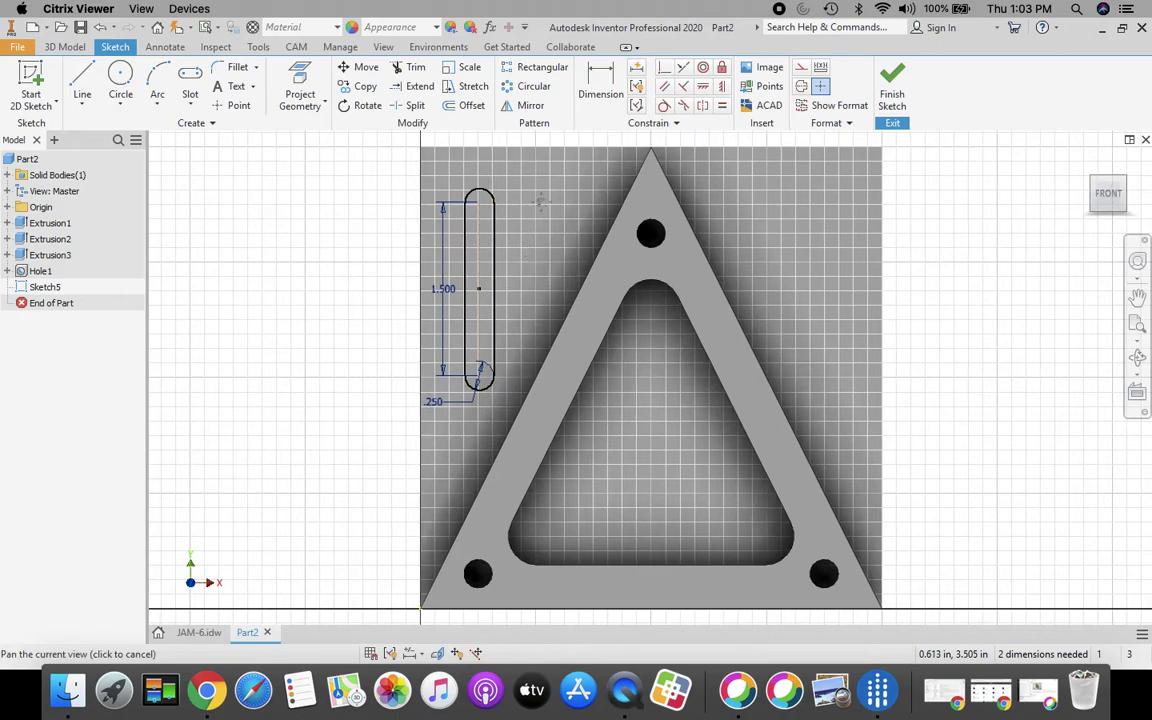
drag(540, 201, 563, 251)
Dimension the slot's centreline .500 from the plate's left edge.
click(601, 88)
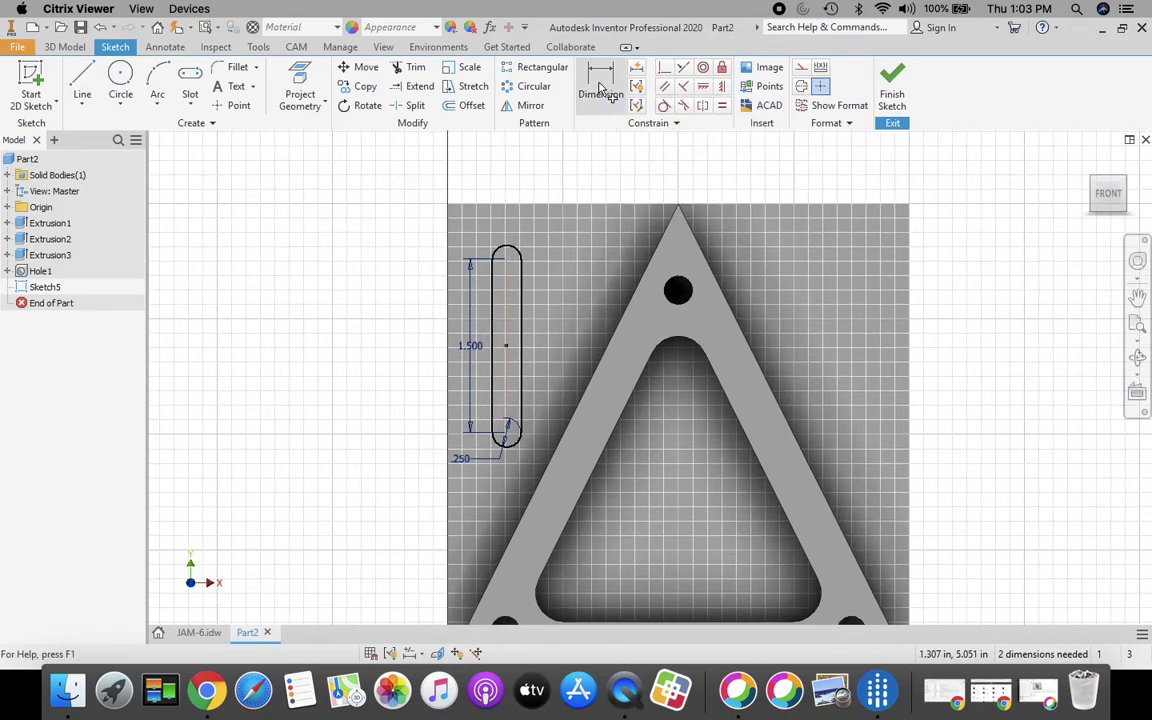
click(447, 240)
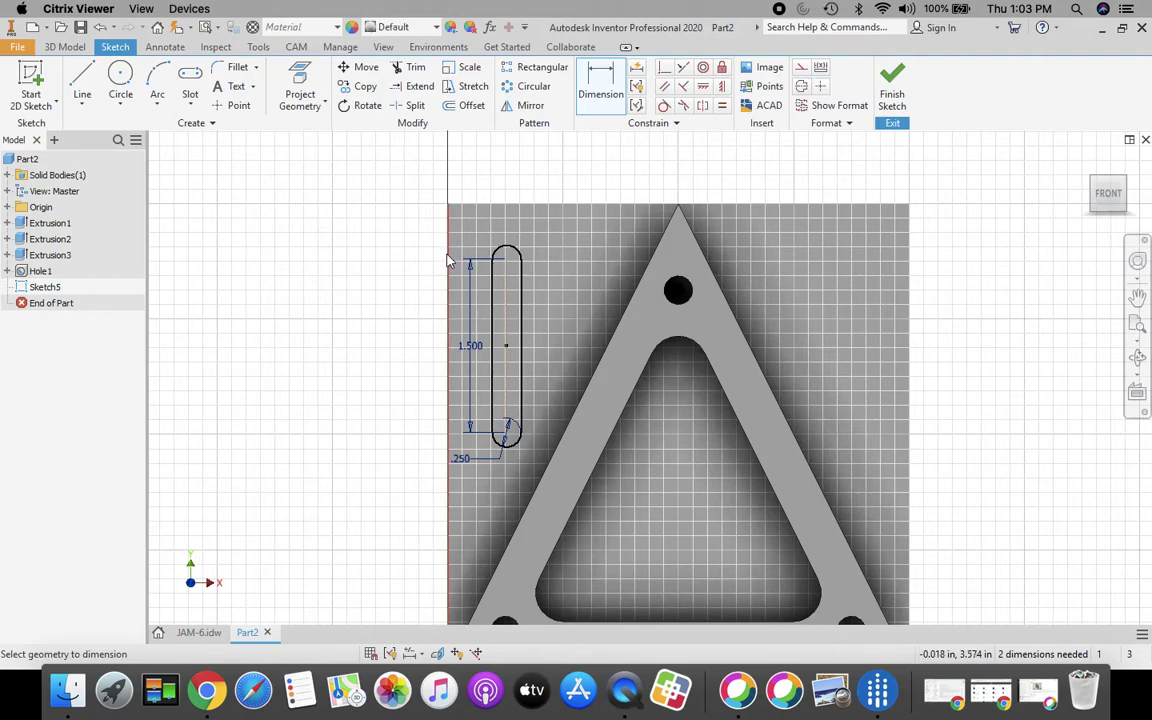
click(508, 264)
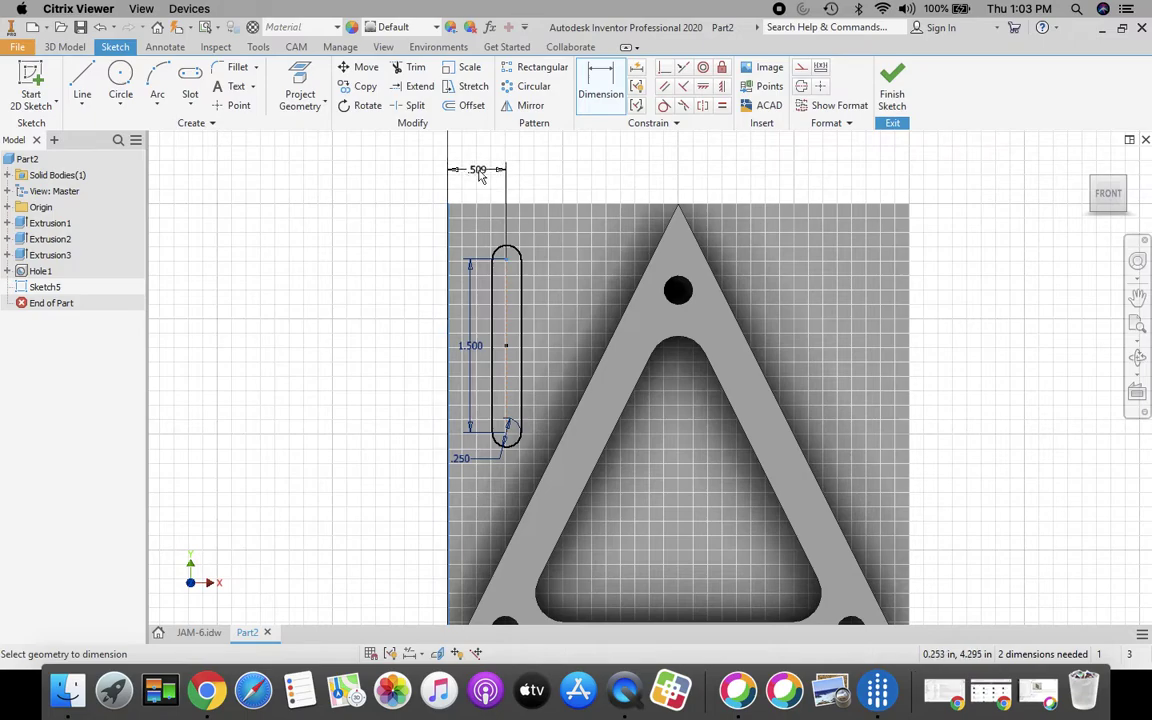
click(480, 174)
text(.5)
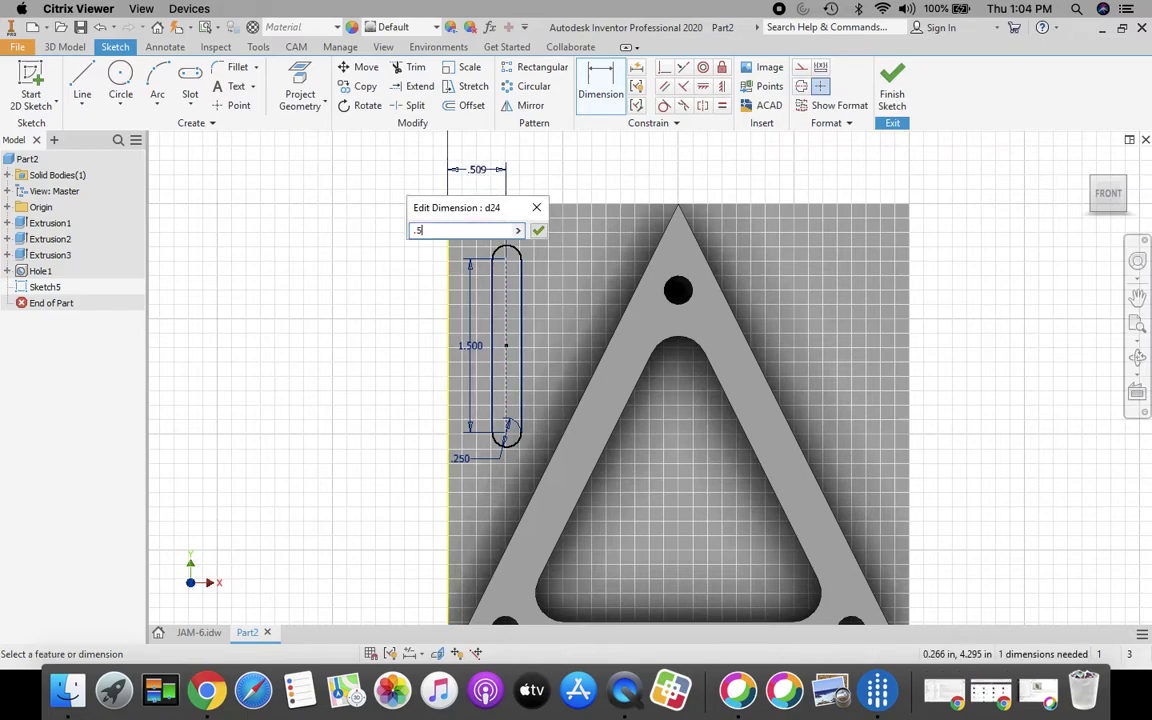
click(538, 230)
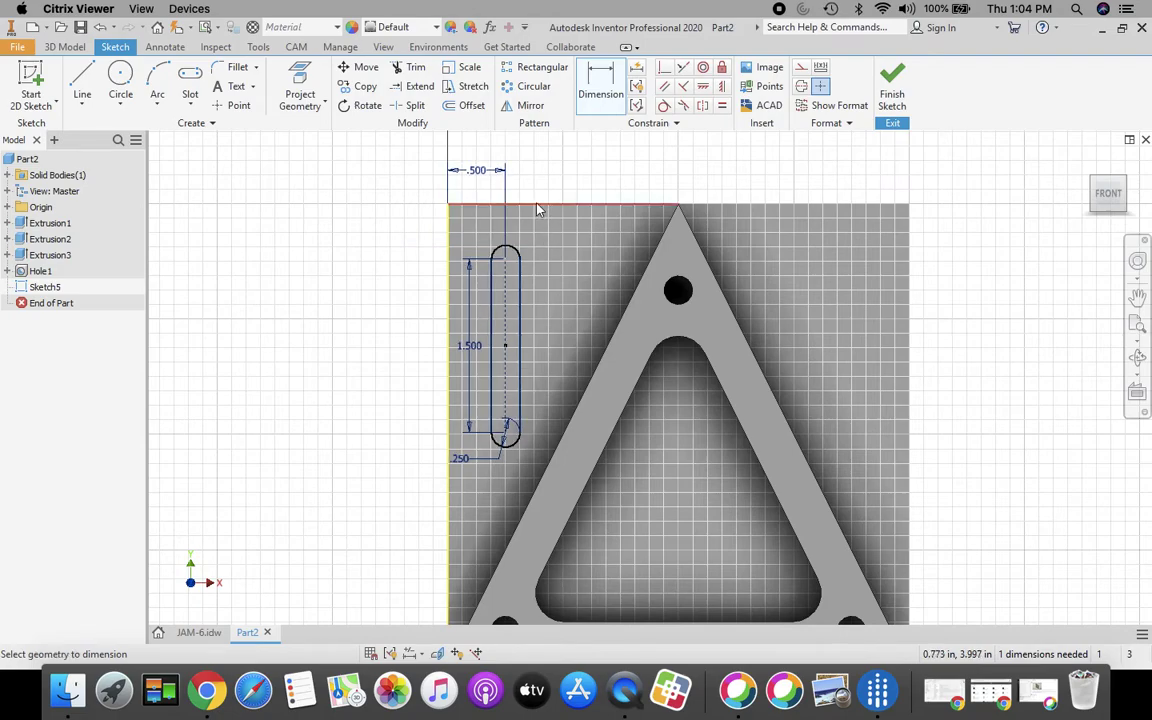
Dimension the slot's top arc centre .500 below the plate's top edge.
click(516, 245)
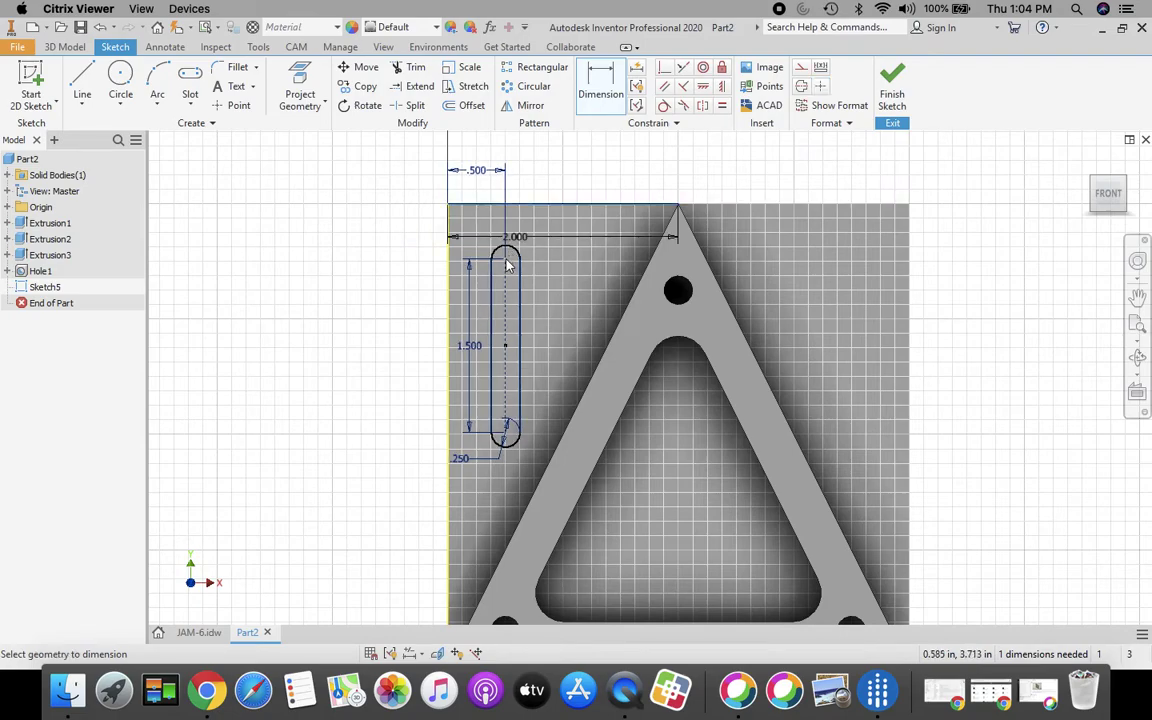
click(507, 265)
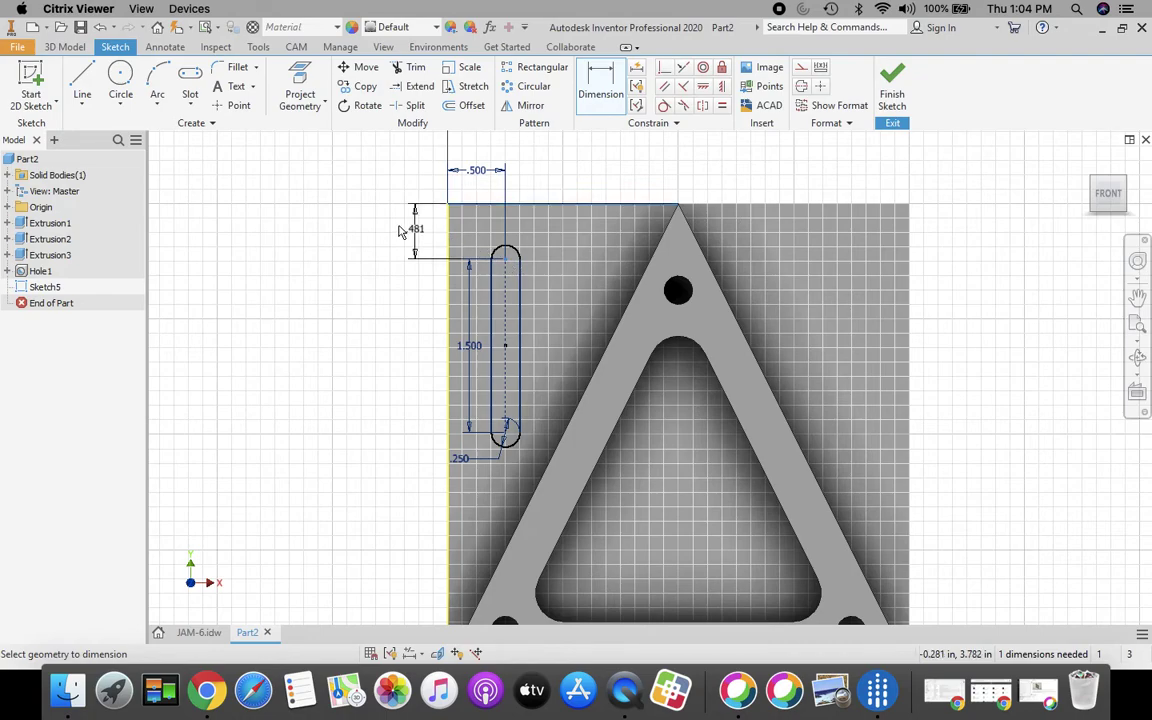
click(397, 228)
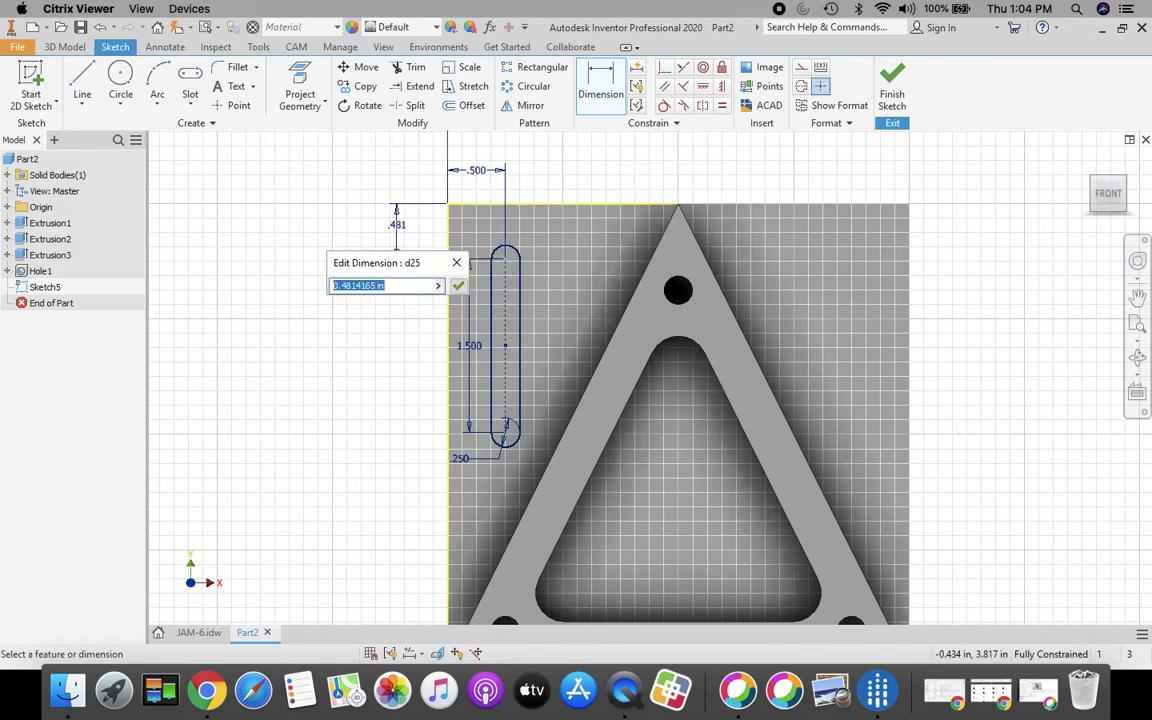
text(.5)
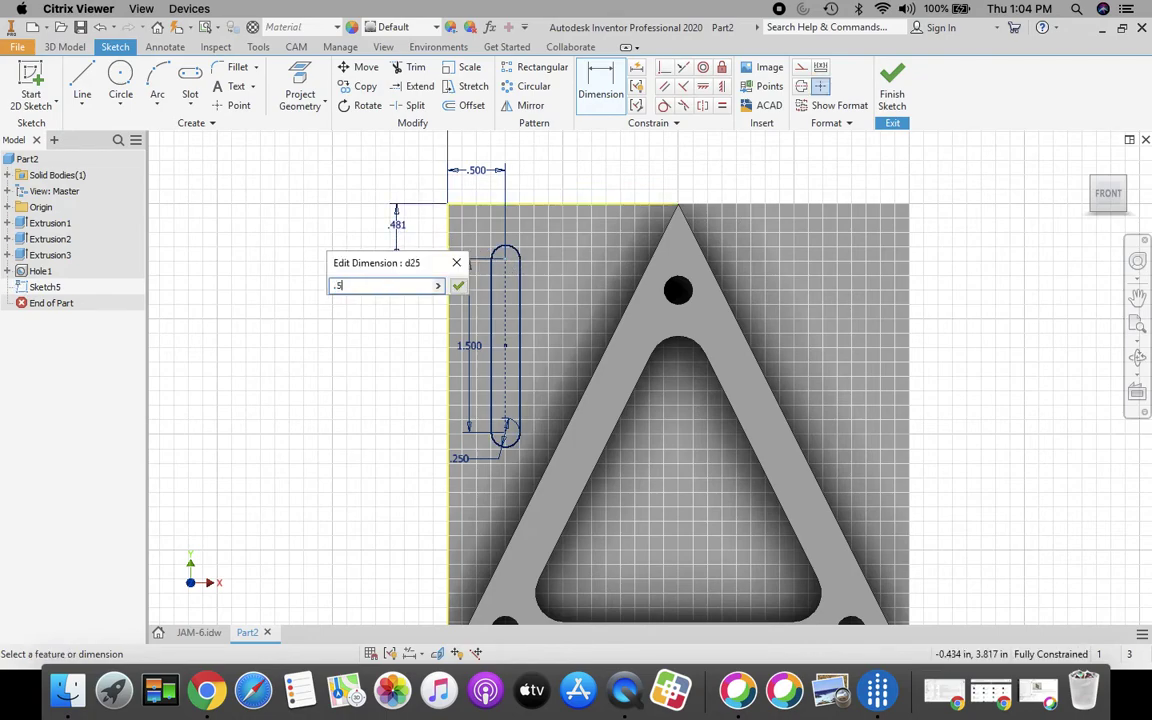
click(459, 288)
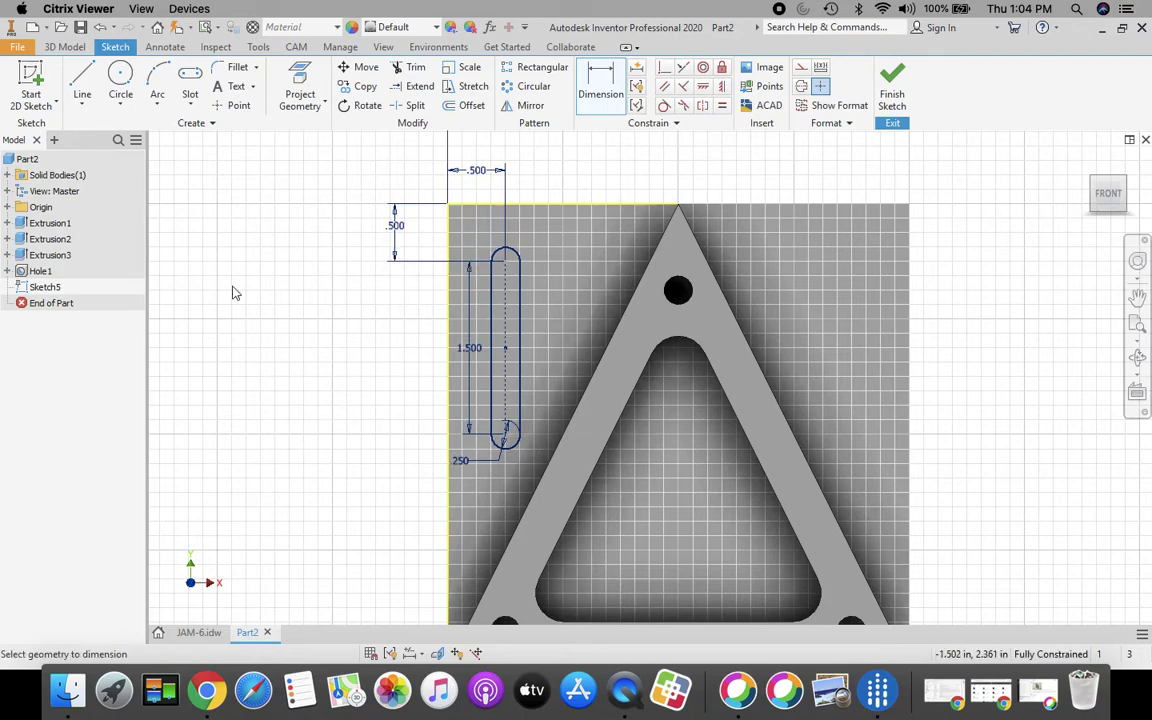
click(82, 80)
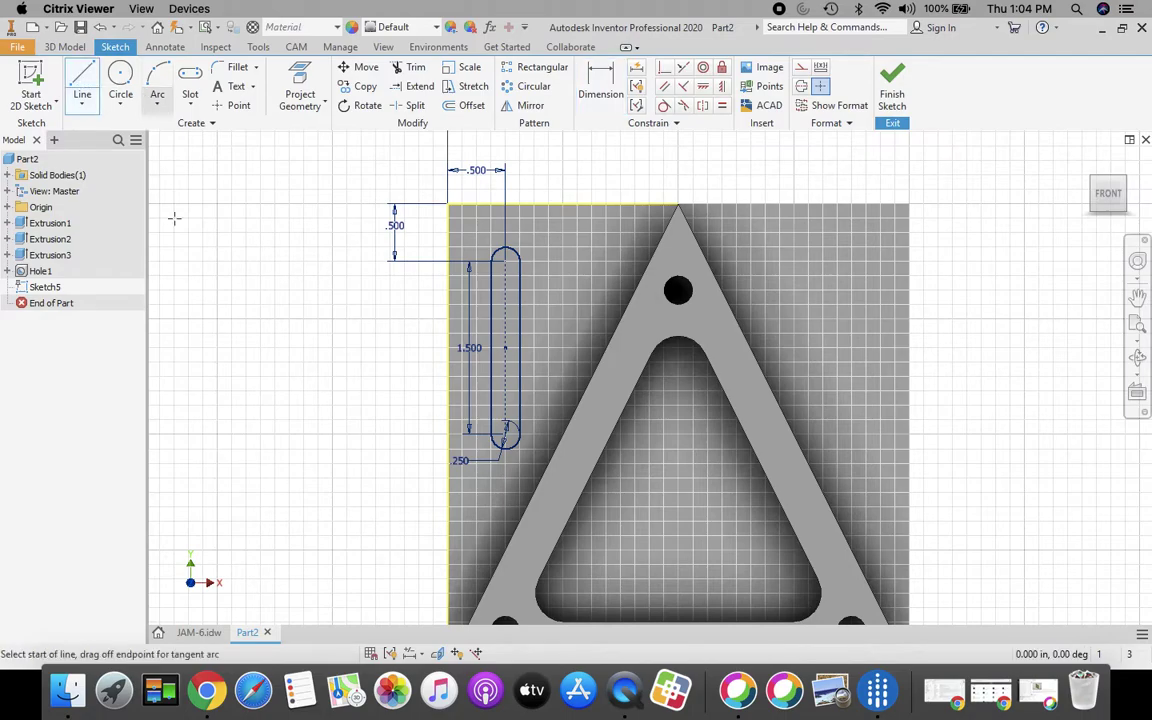
Draw a short vertical line straight up from the triangle's apex.
click(678, 204)
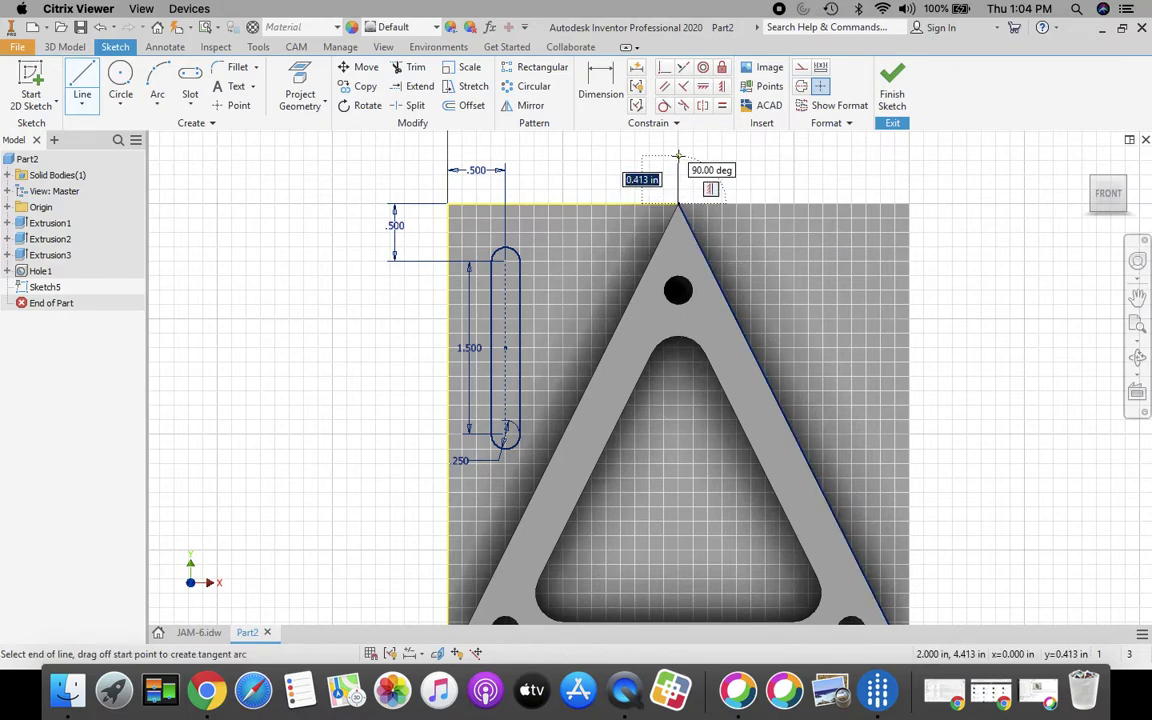
click(678, 156)
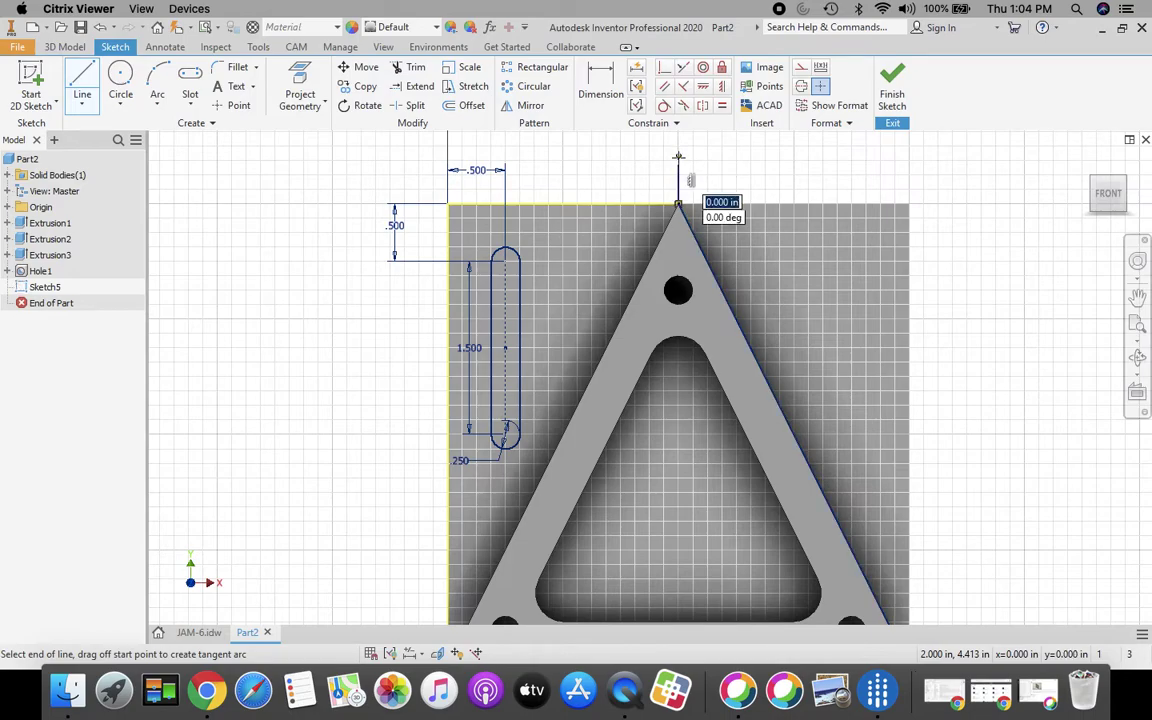
key(Escape)
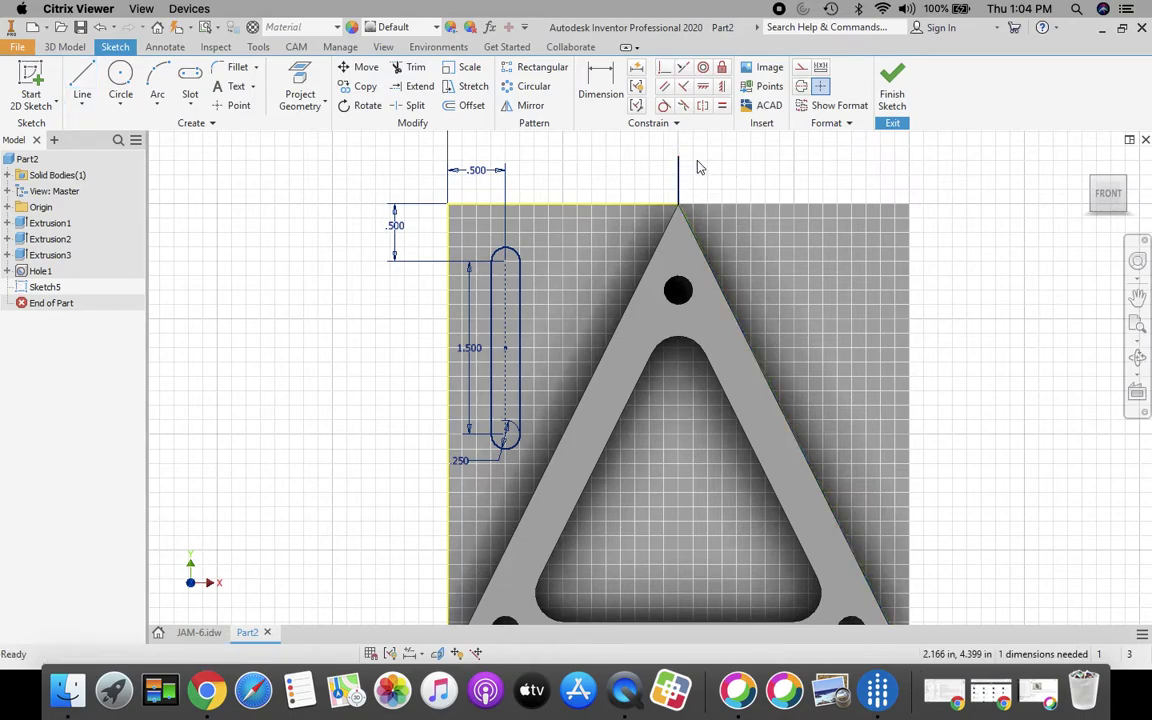
Mirror the slot's four edges across the vertical line to the right side.
click(528, 108)
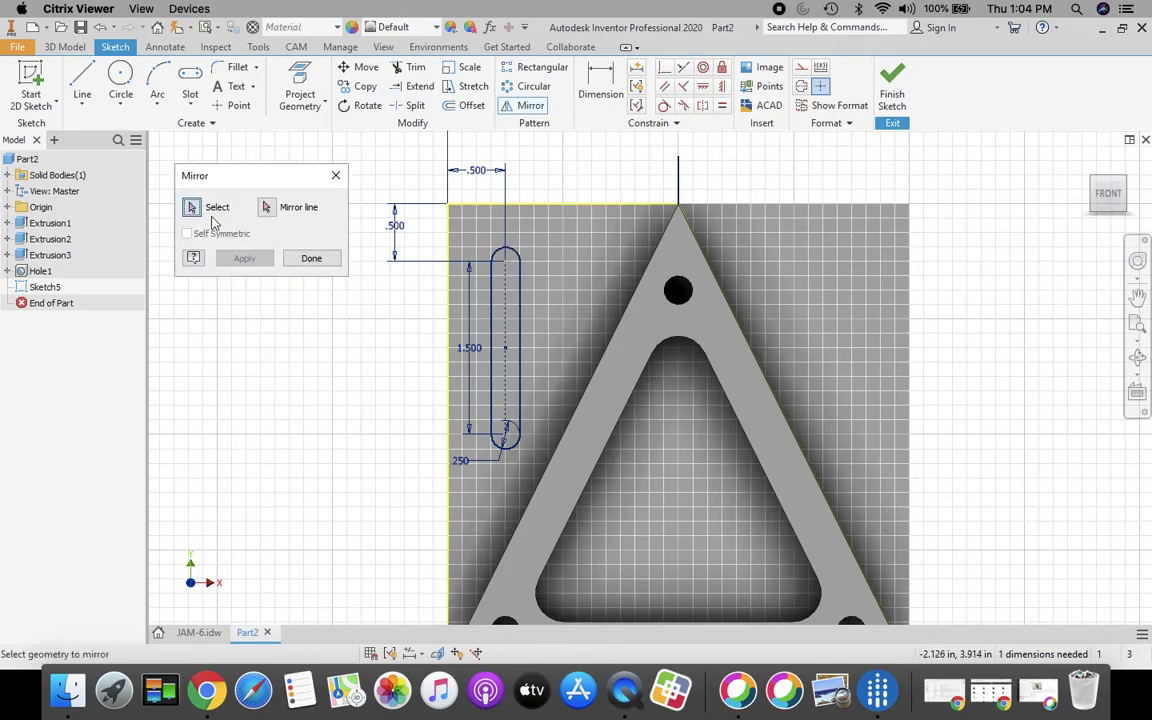
click(503, 258)
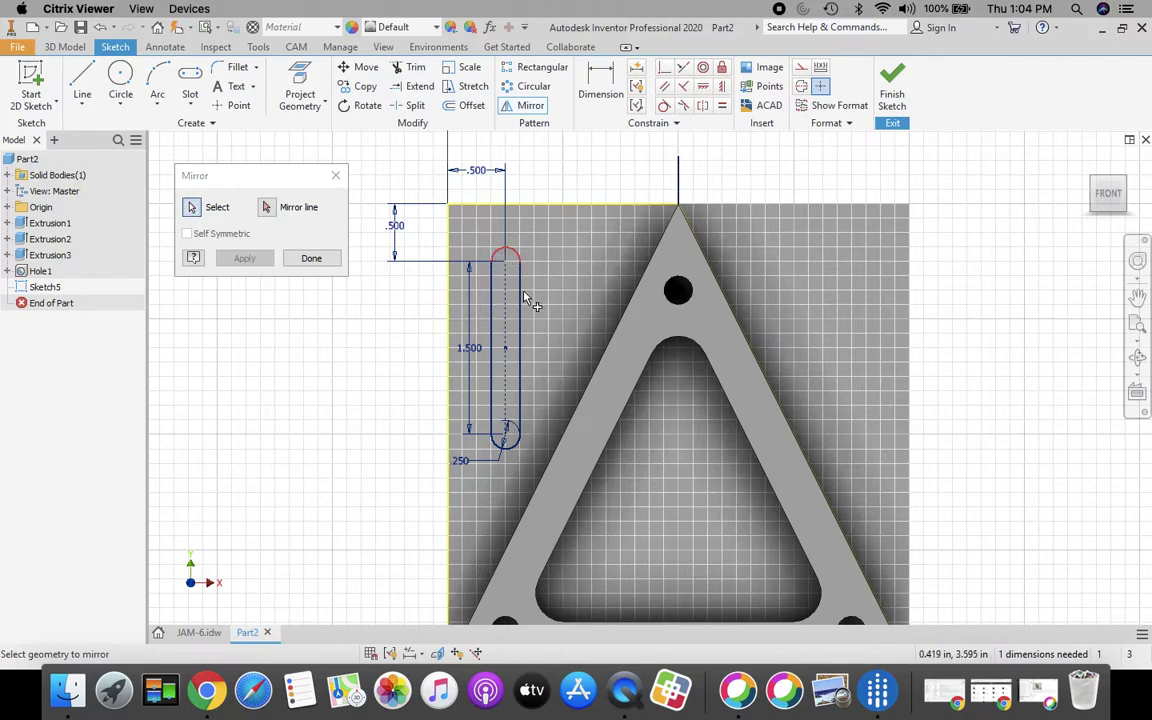
click(529, 354)
click(512, 450)
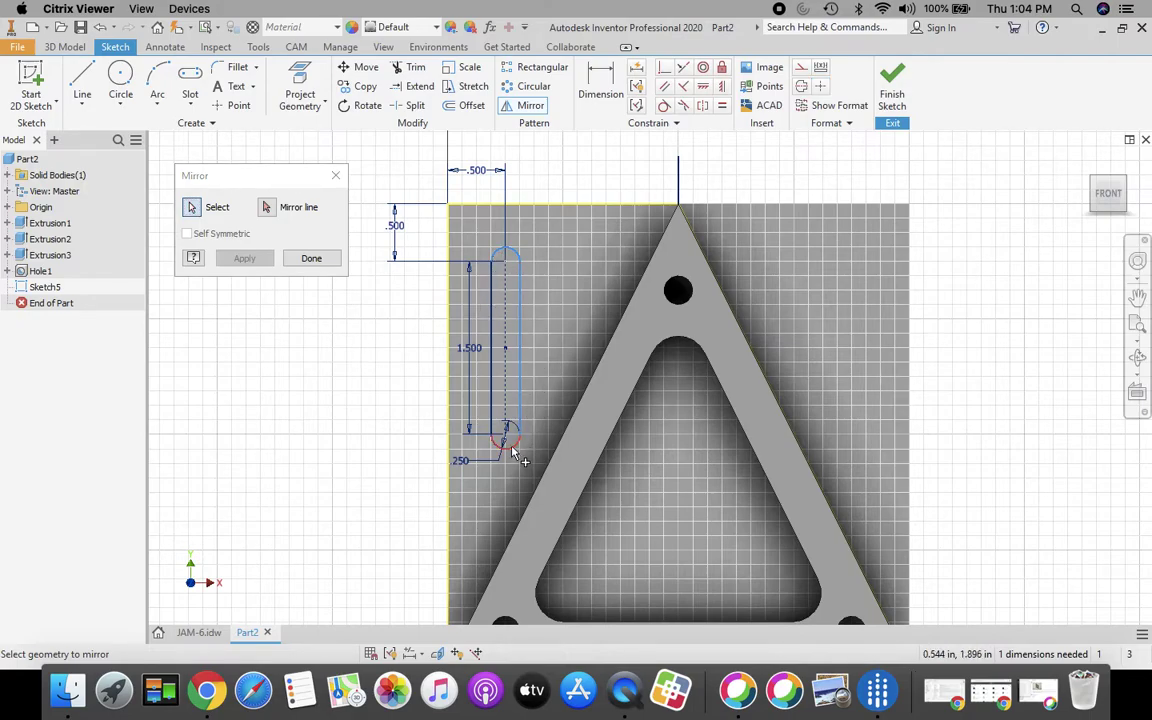
click(493, 377)
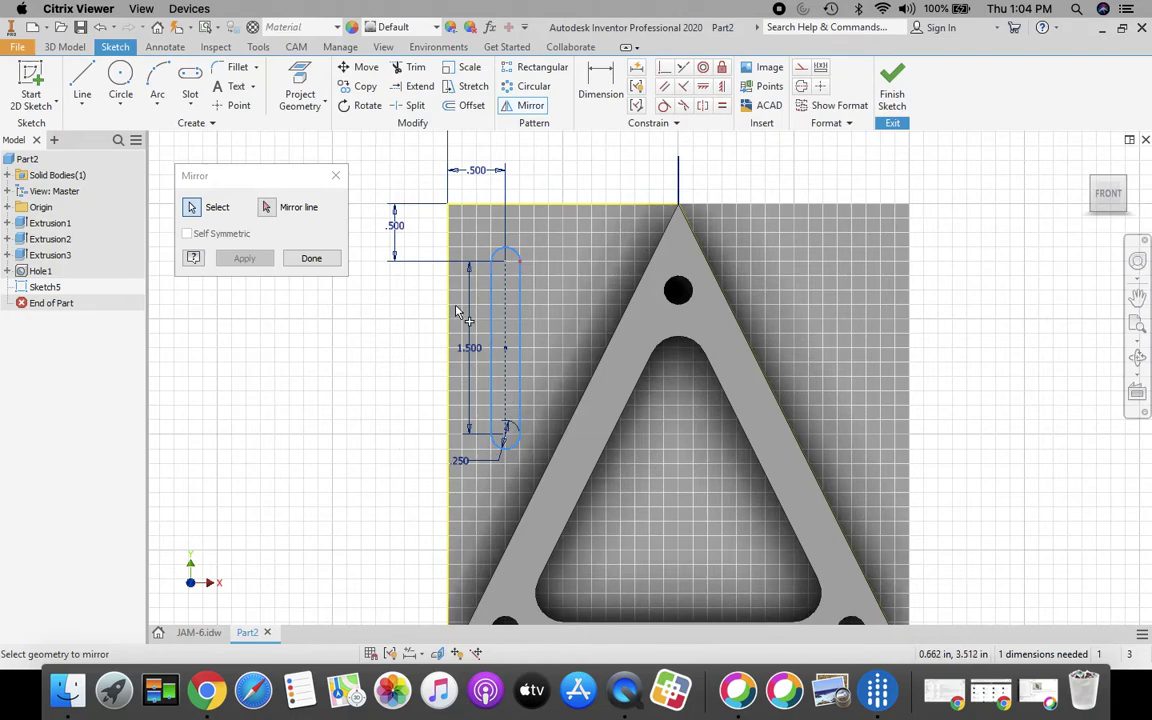
click(267, 208)
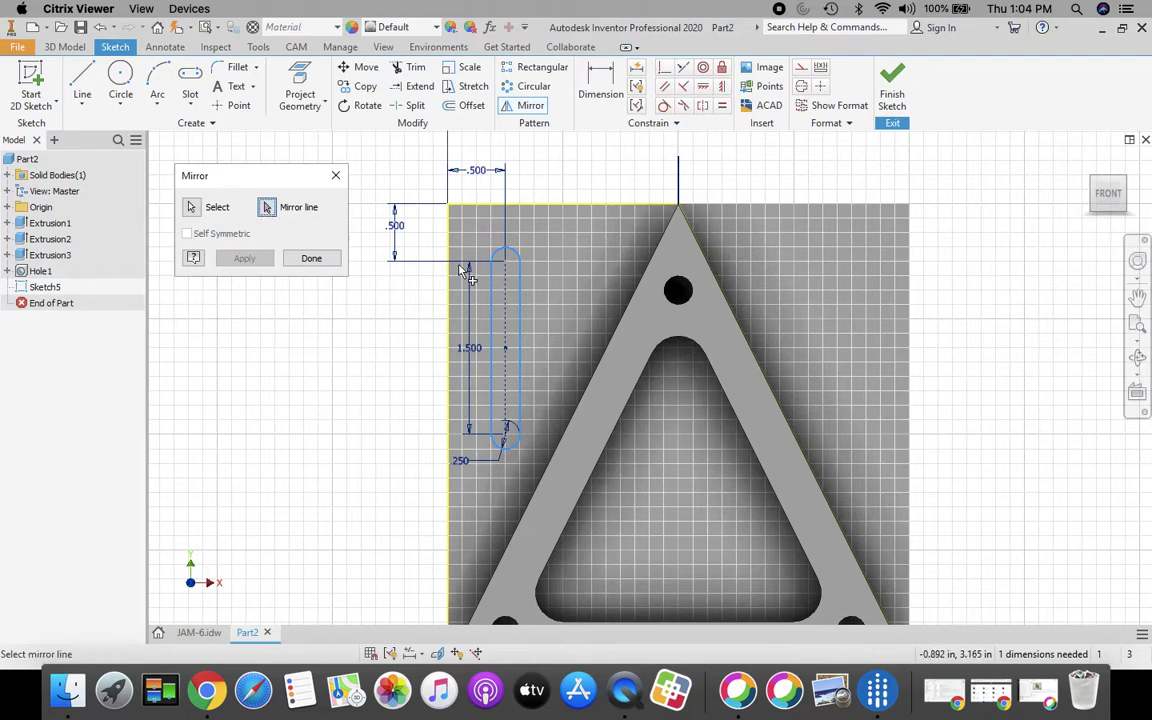
click(679, 175)
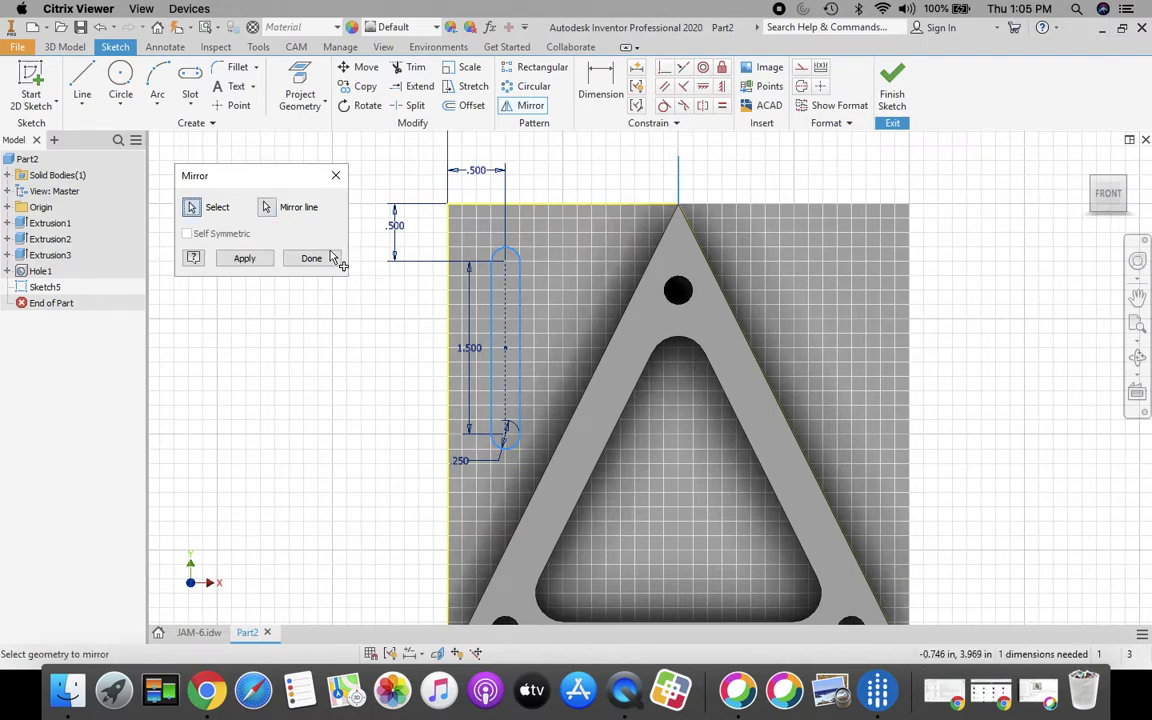
click(240, 259)
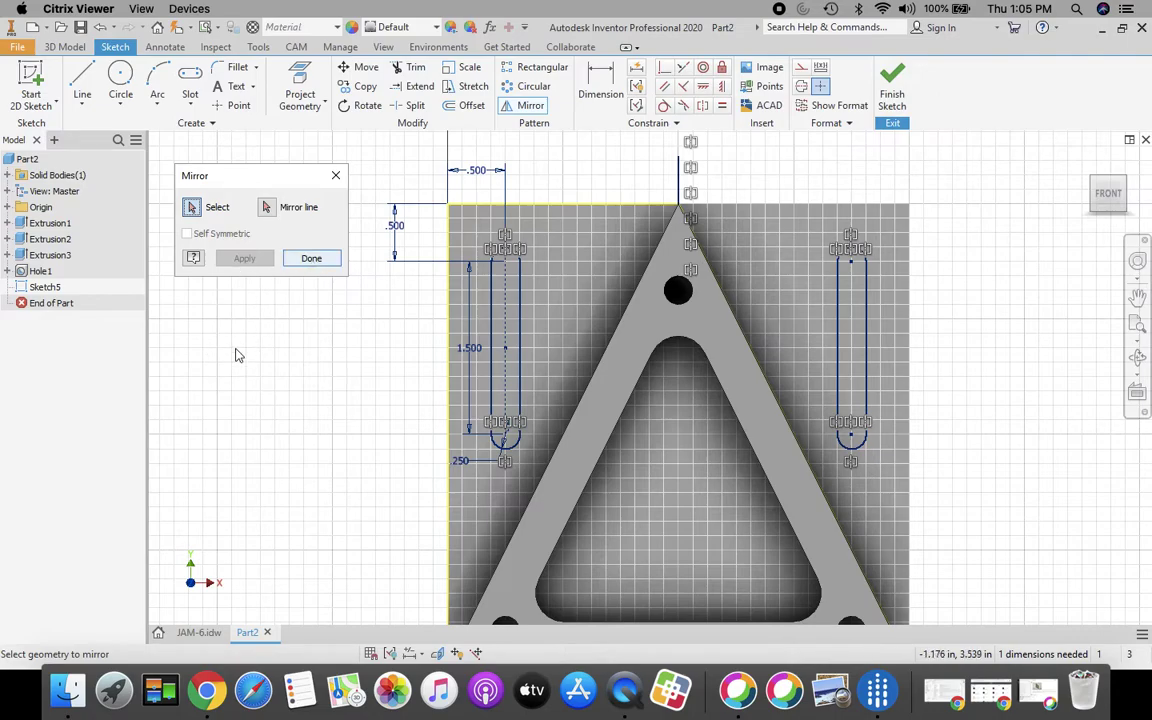
click(312, 258)
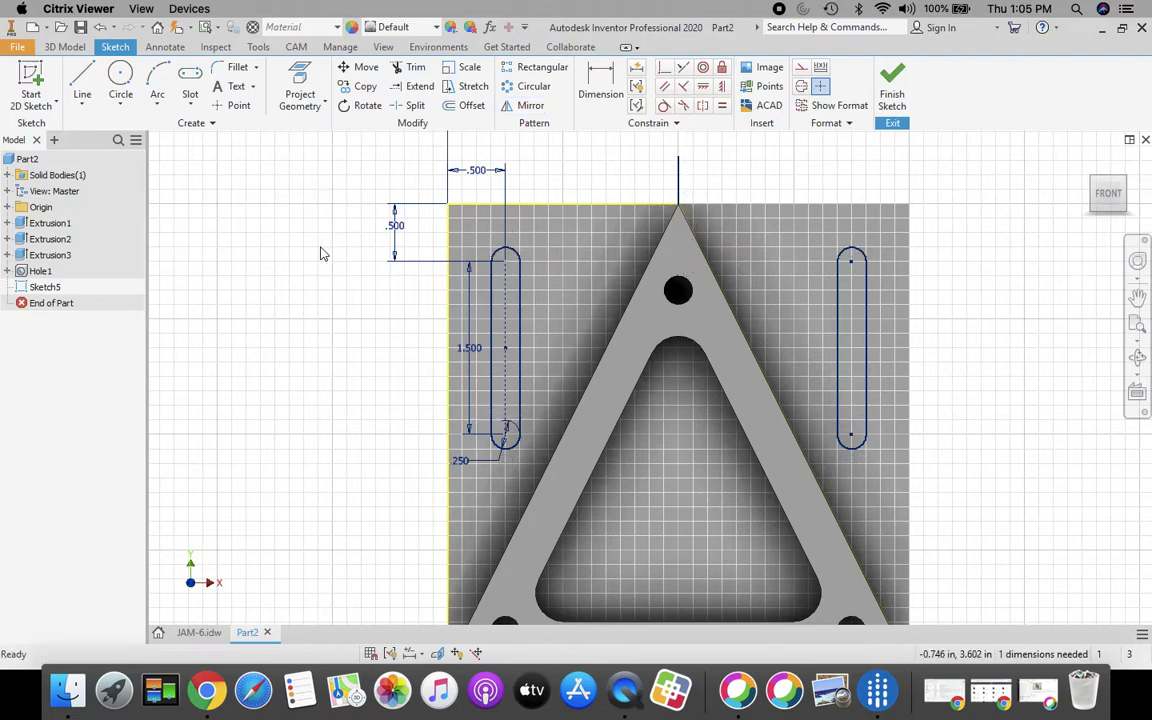
Finish Sketch5 and extrude both slot profiles as a Through All cut.
click(893, 80)
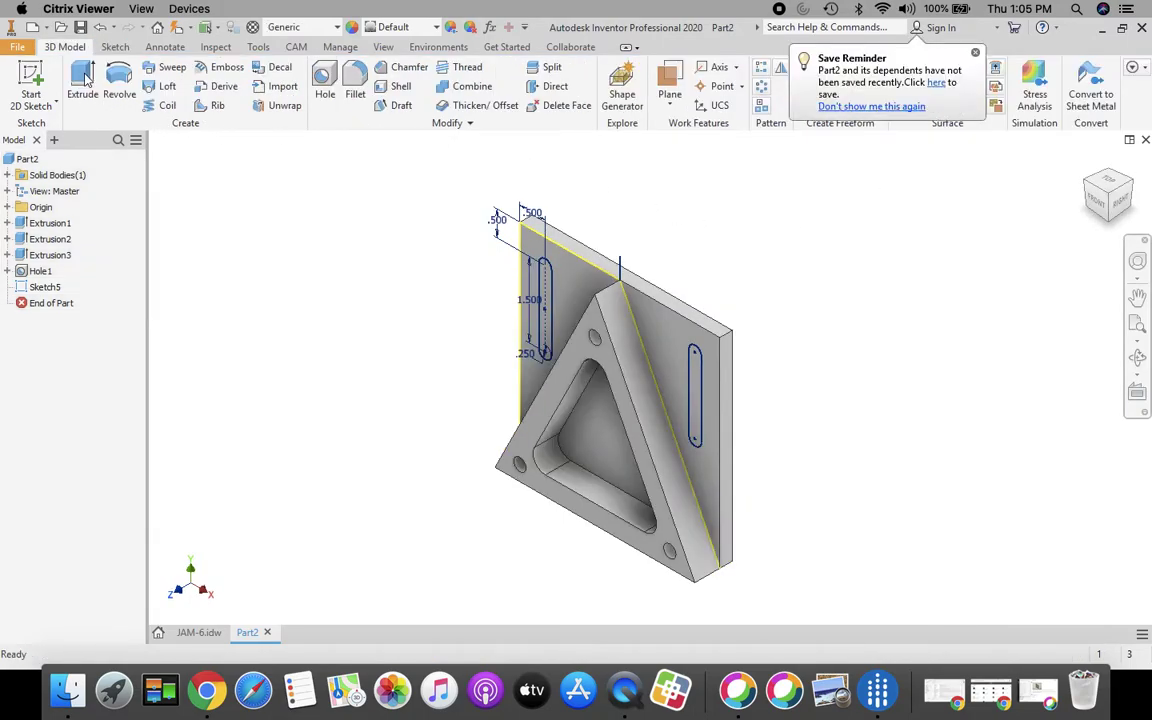
click(83, 80)
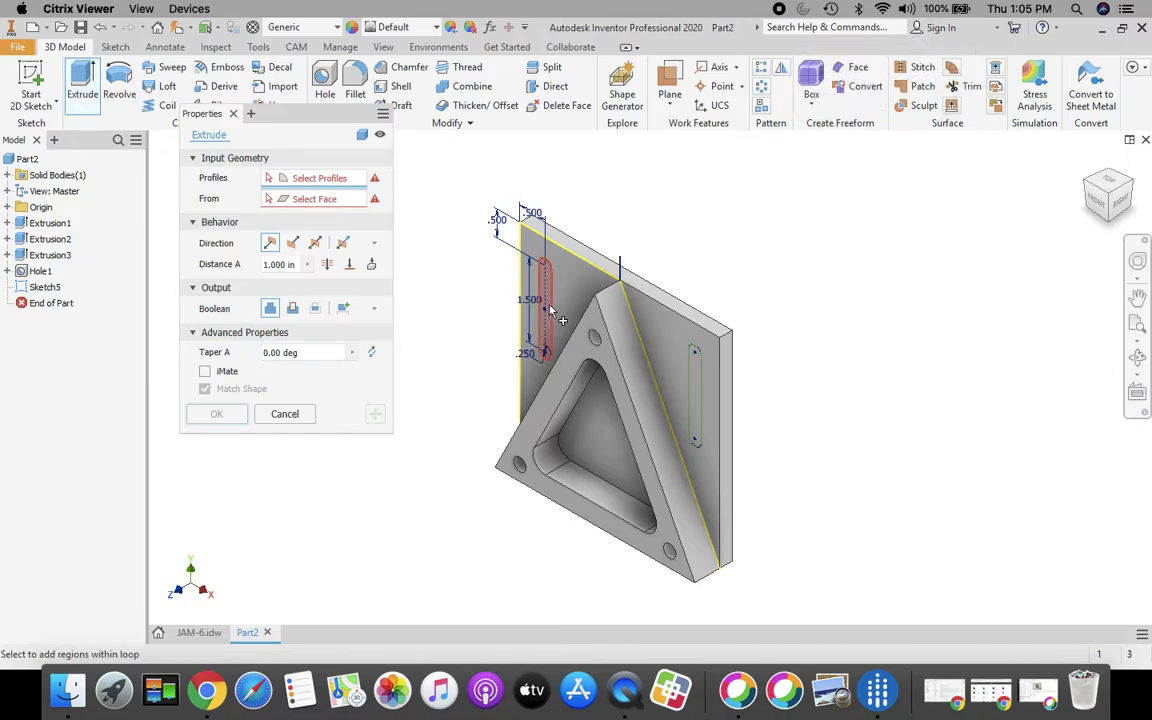
click(552, 312)
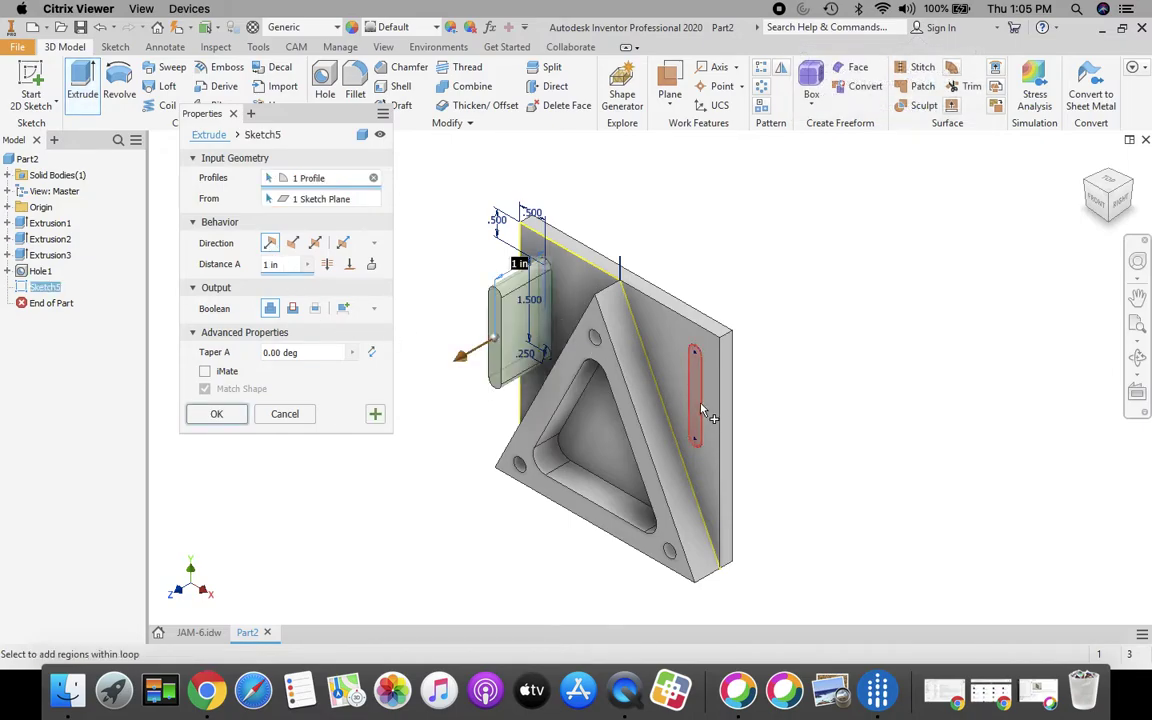
click(292, 309)
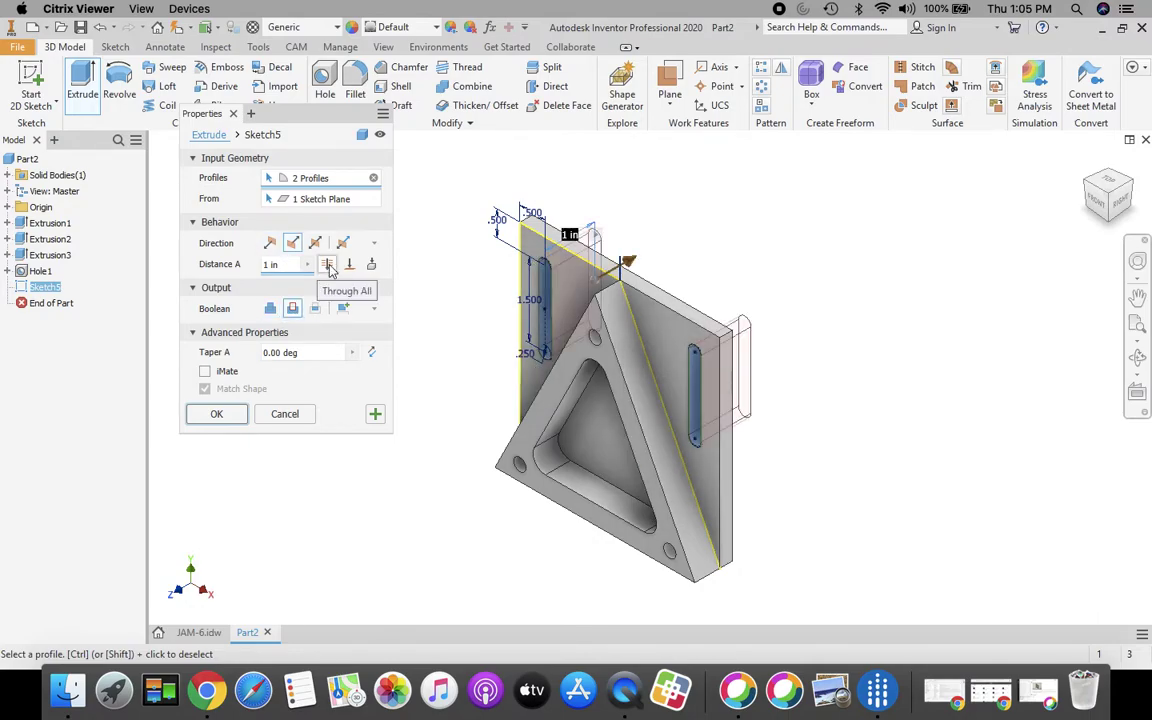
click(328, 265)
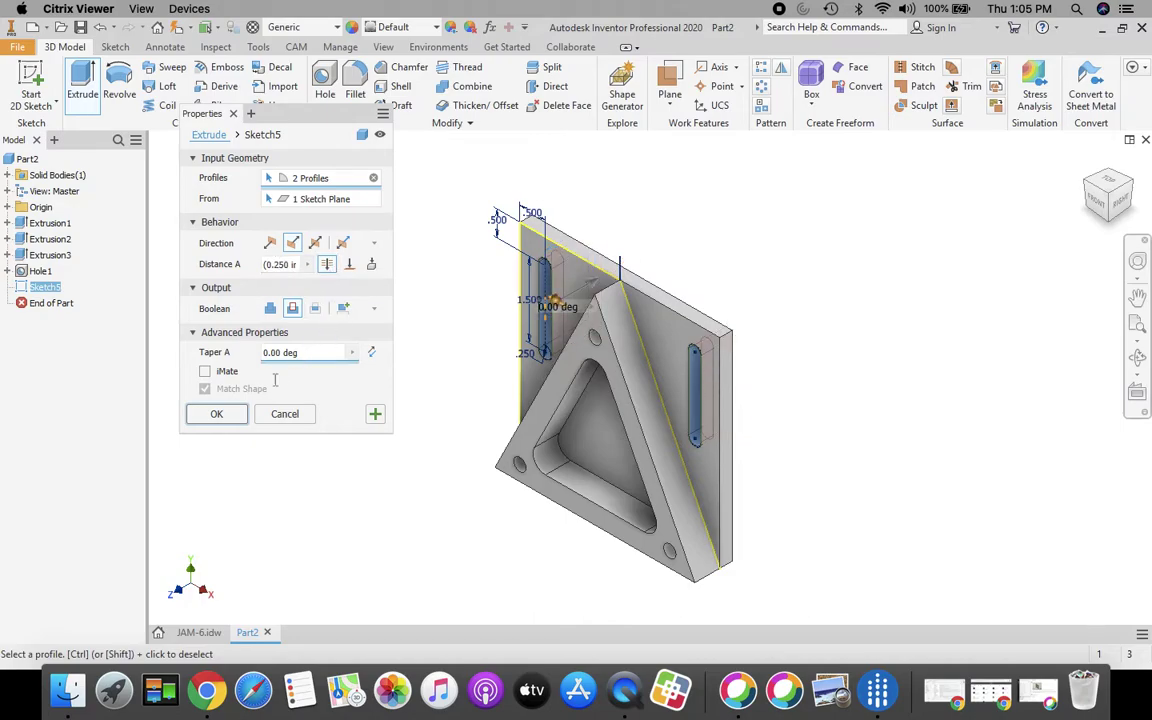
click(216, 415)
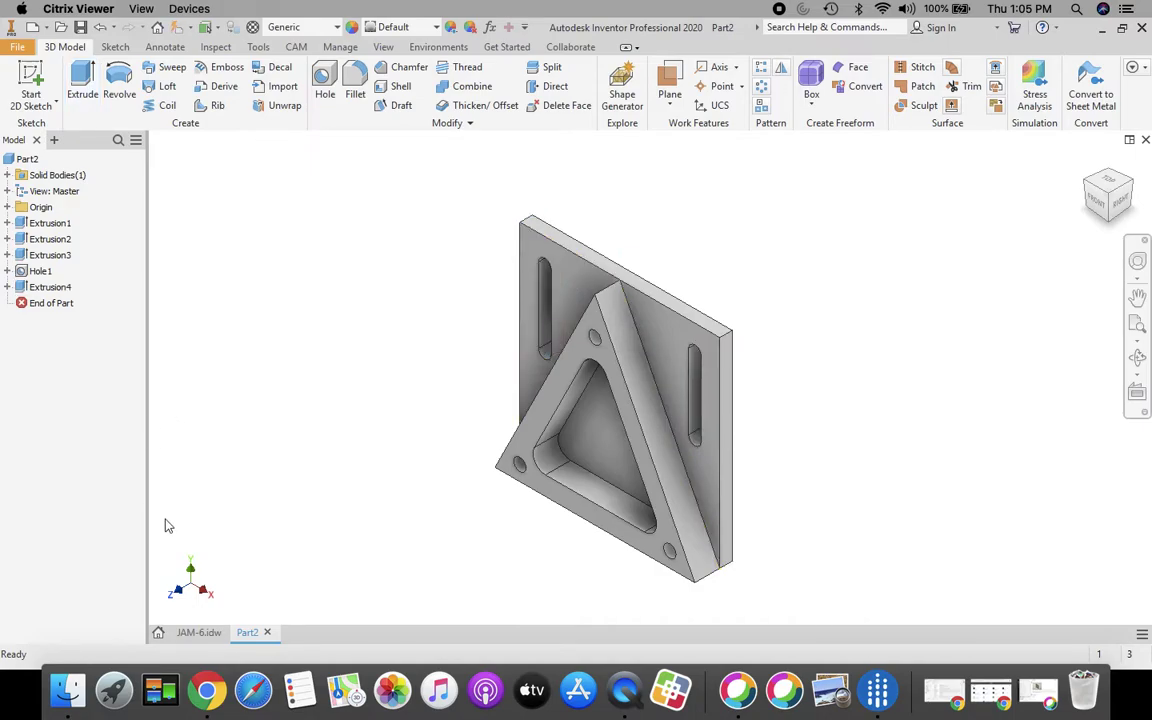
Choose Turquoise from the Quick Access toolbar's appearance list.
click(436, 28)
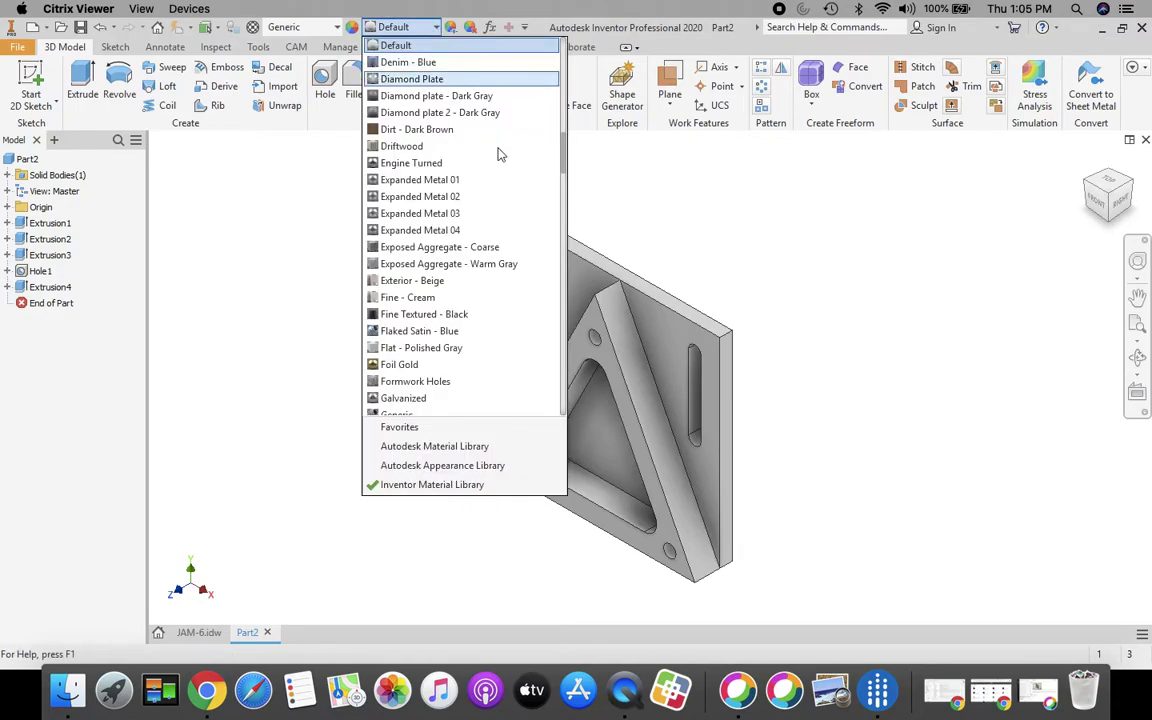
drag(563, 152, 565, 366)
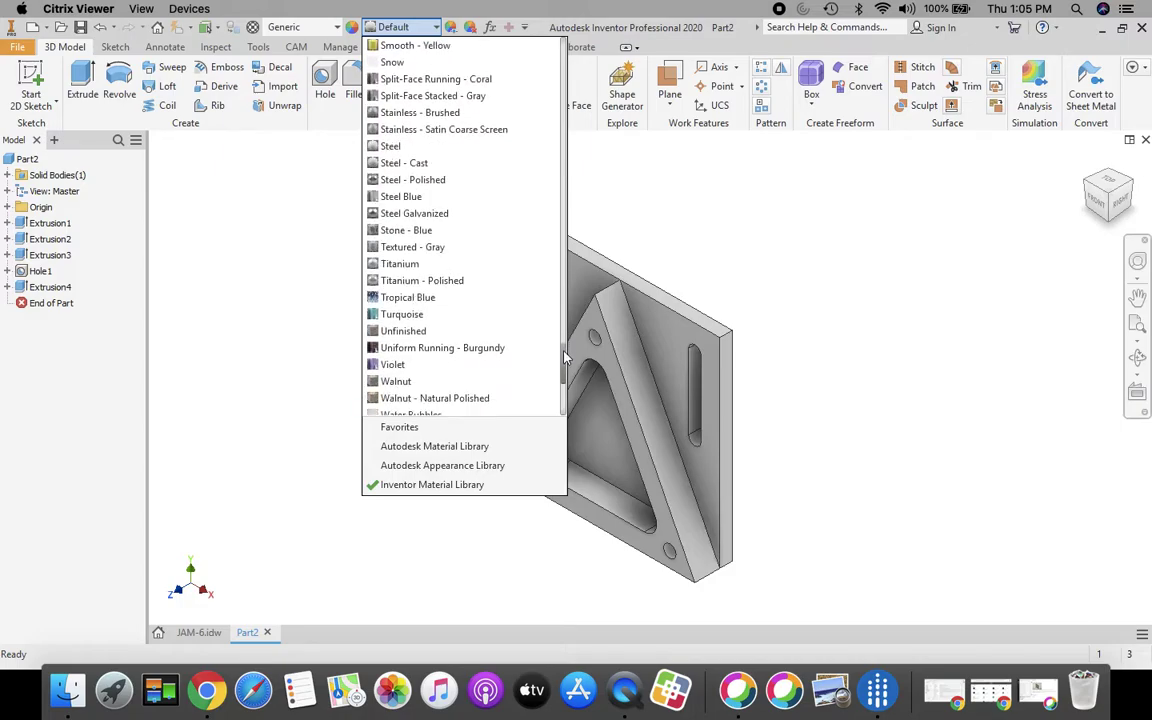
key(Escape)
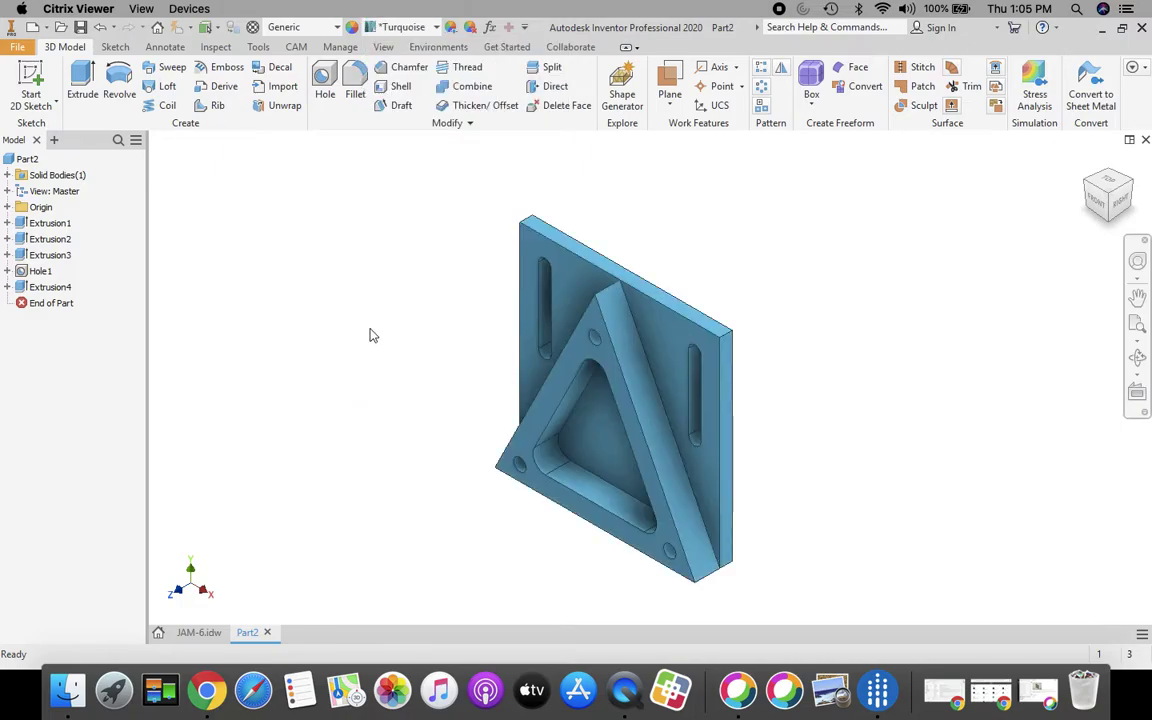
Save the part as an .ipt in the network home folder, named '6 JAM' plus the user's surname.
click(17, 48)
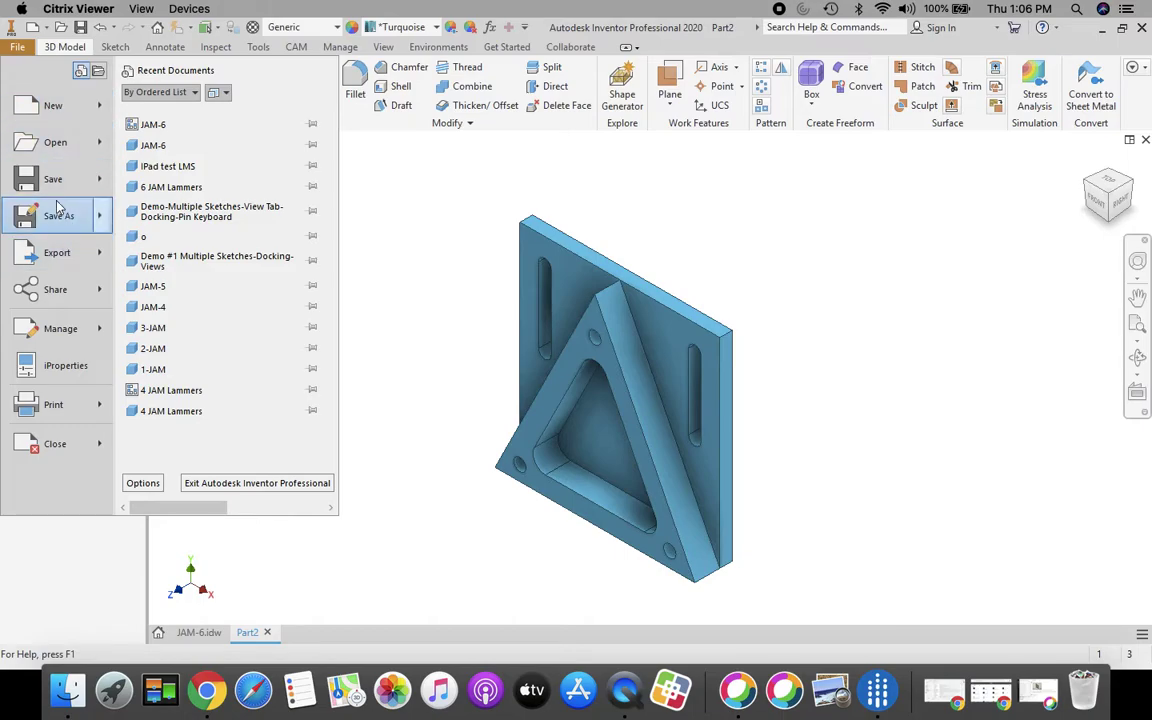
click(58, 212)
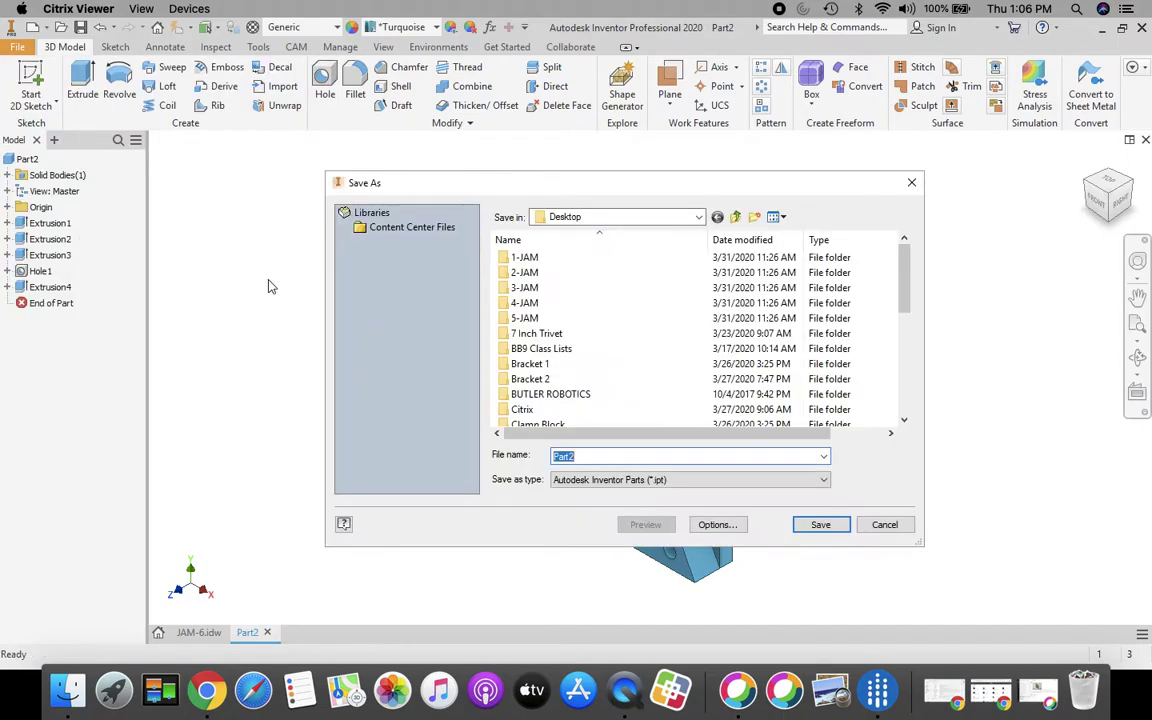
click(698, 217)
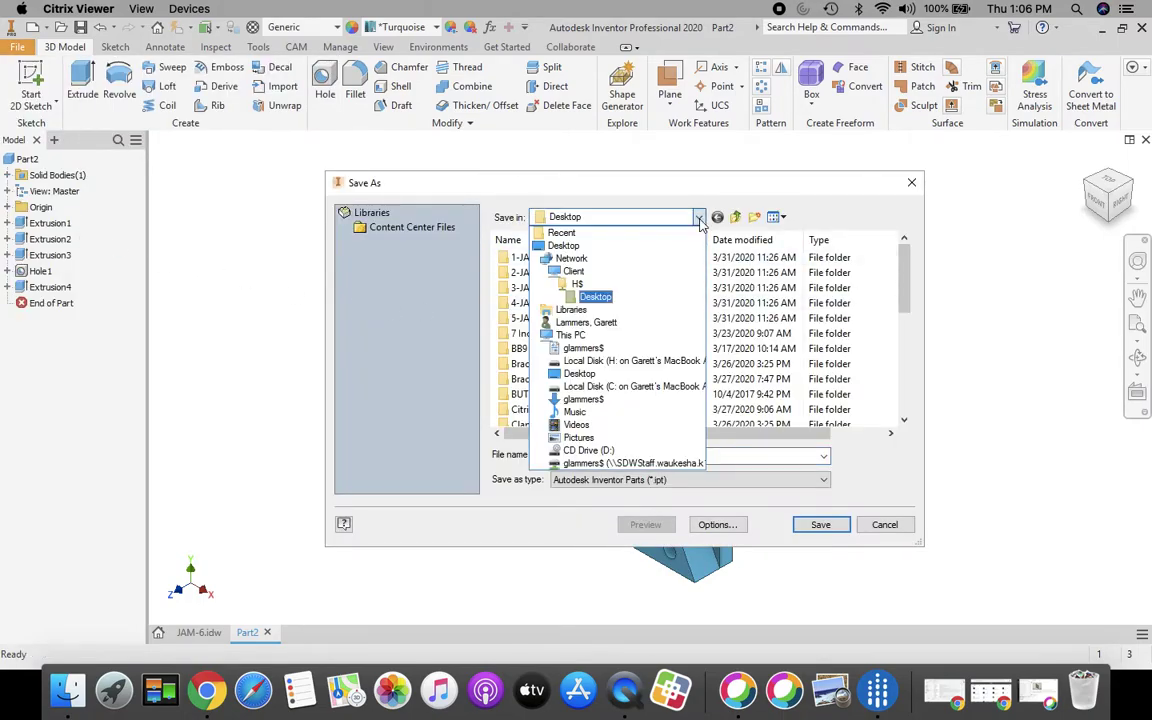
click(600, 463)
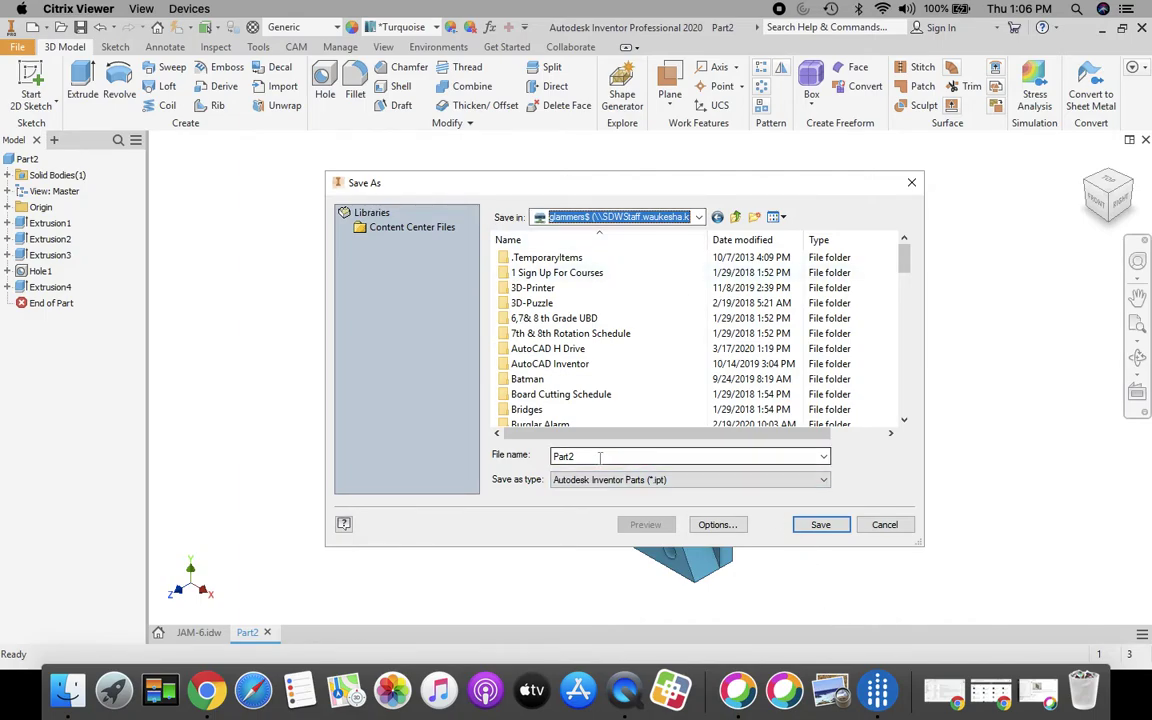
click(556, 456)
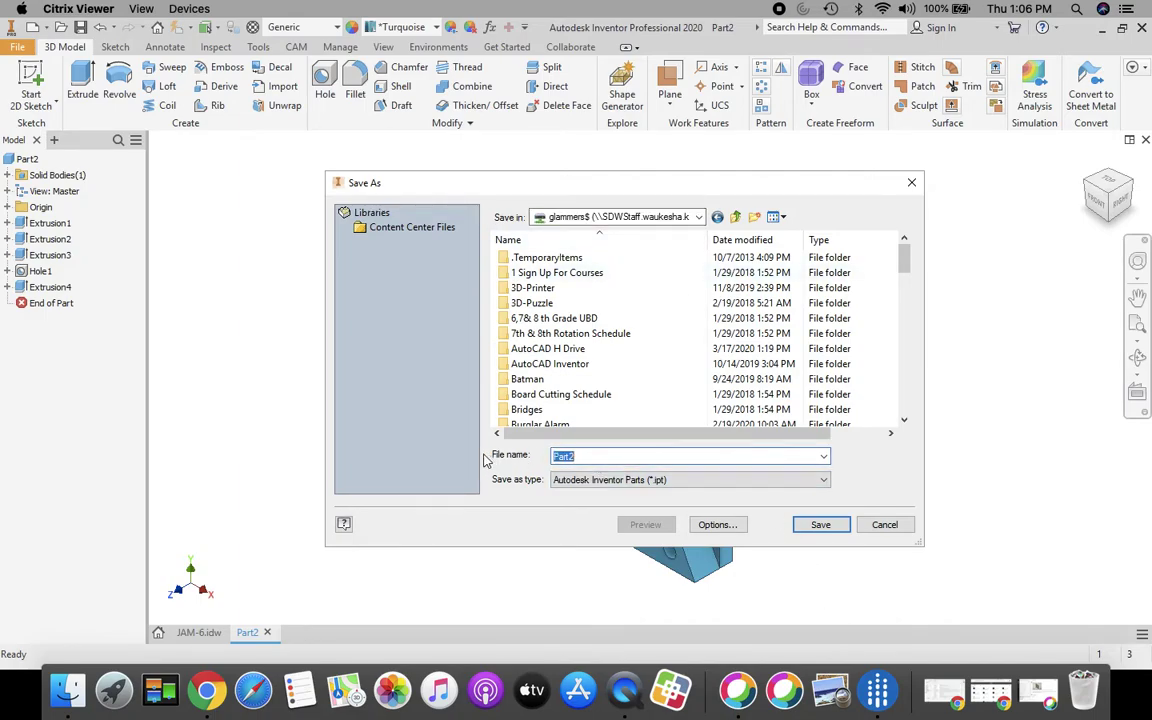
text(6)
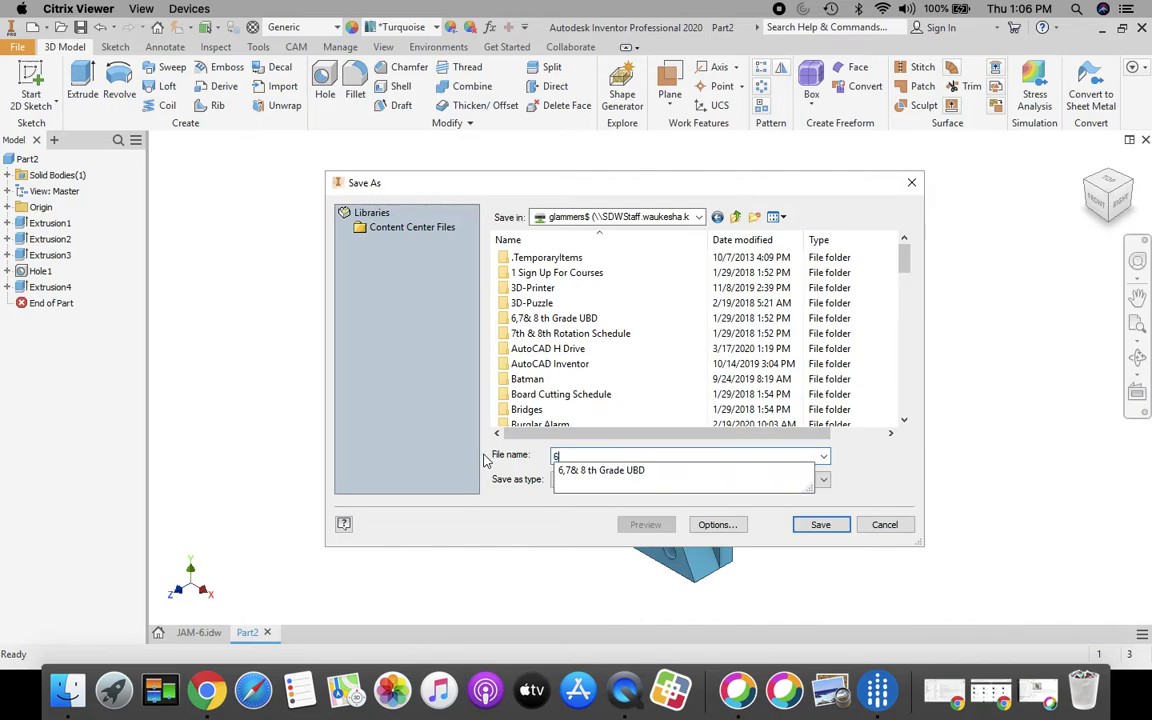
text(.J)
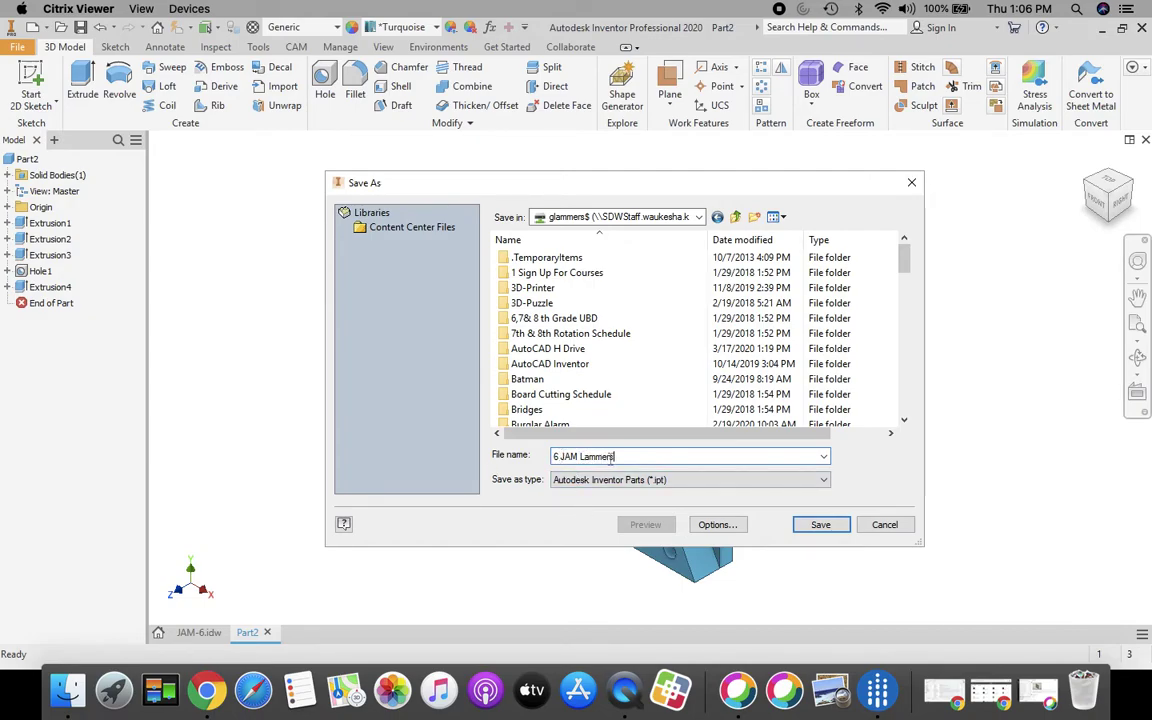
click(821, 526)
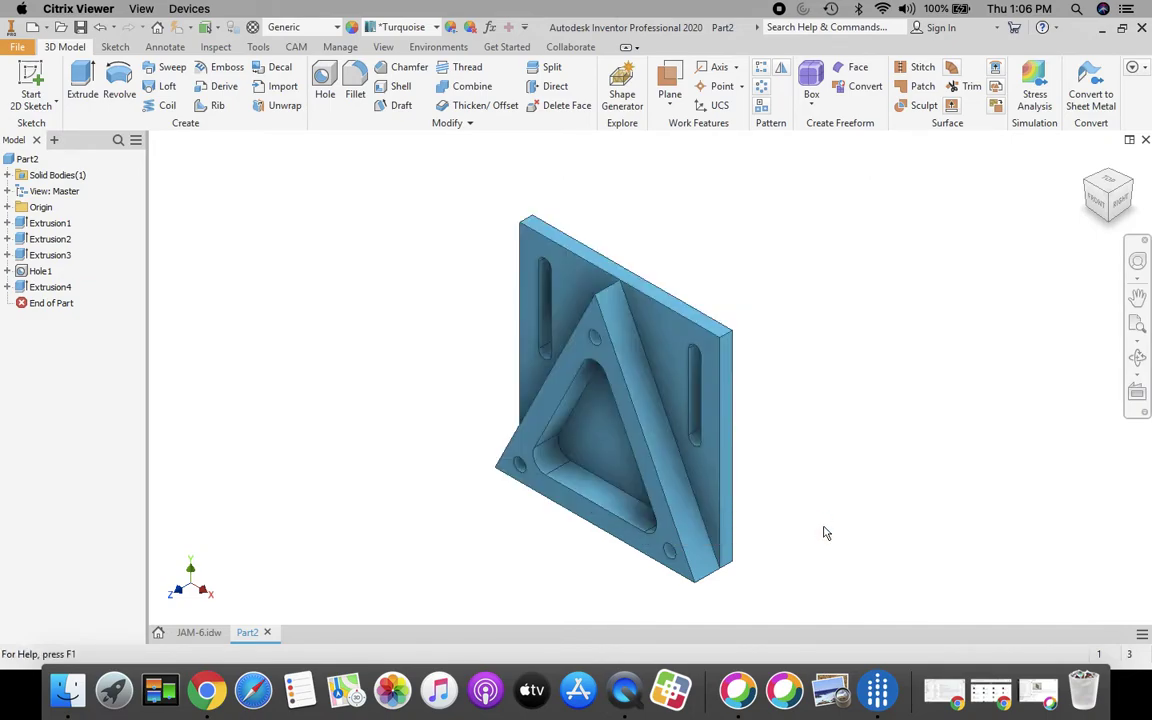